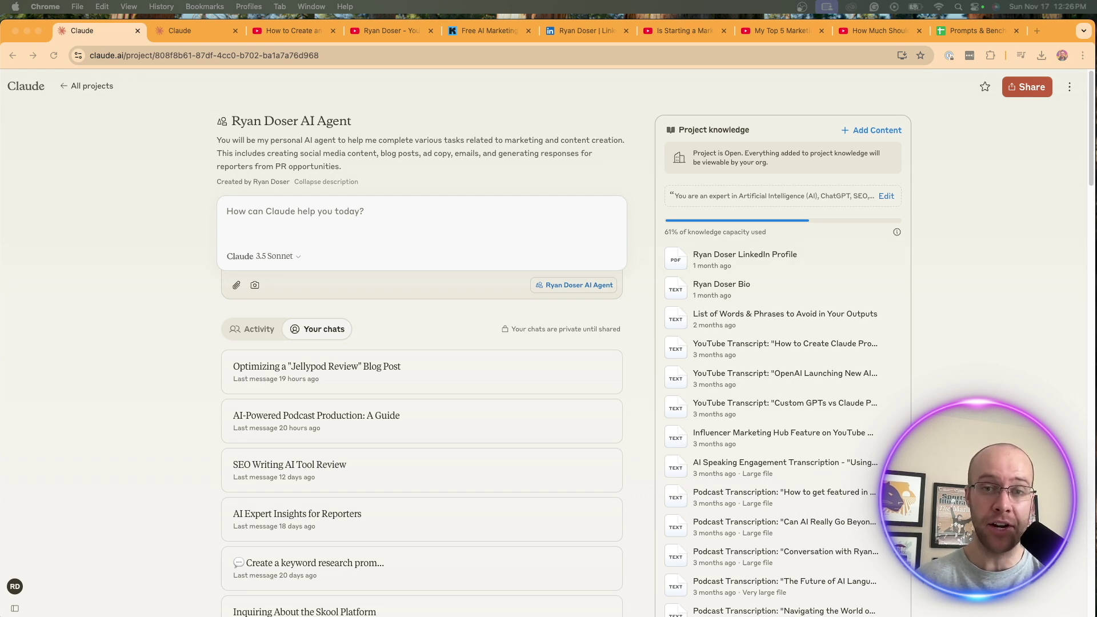
Switch from the Claude project tab to the YouTube channel's Videos tab with Super+4.
key("super+4")
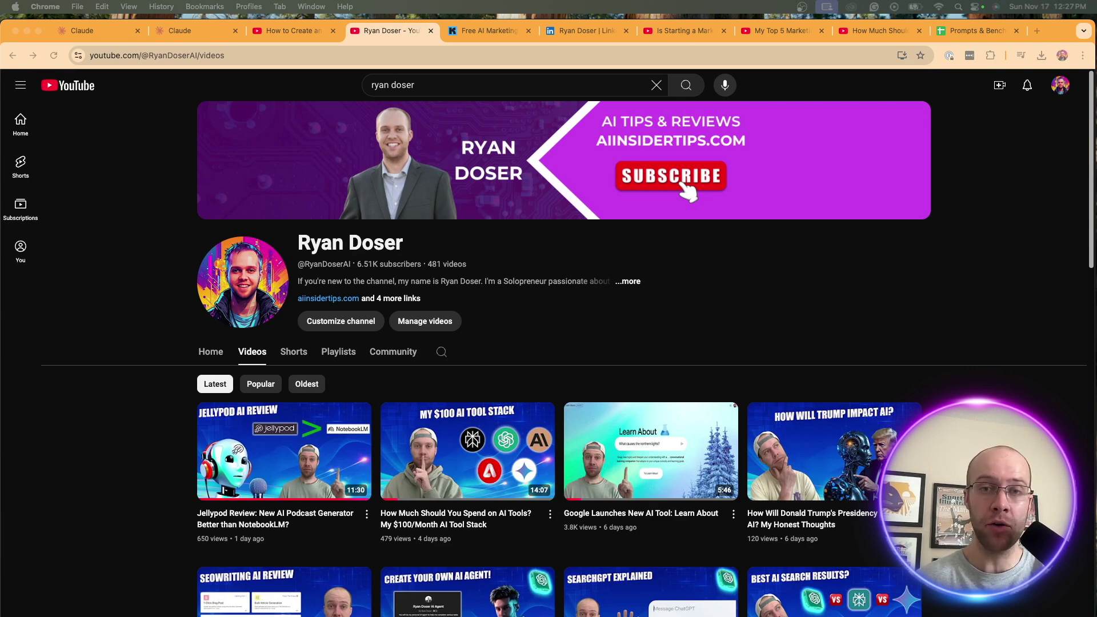
View the Free AI Marketing Essentials Guide page, then return to the Claude new-chat page.
left_click(477, 32)
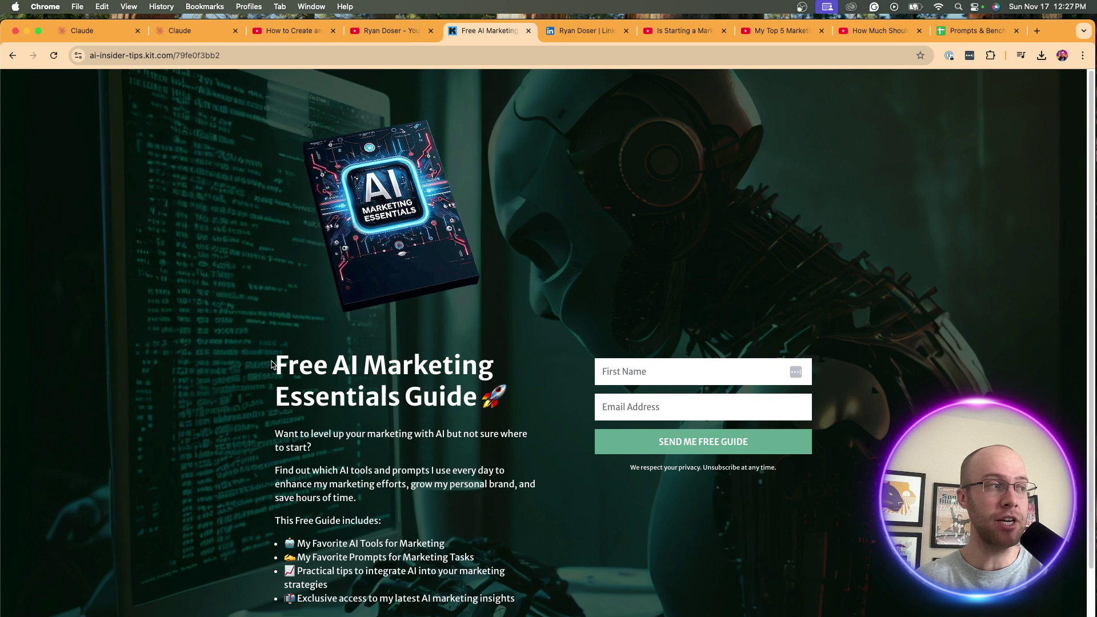
left_click_drag(276, 364, 486, 400)
left_click(436, 428)
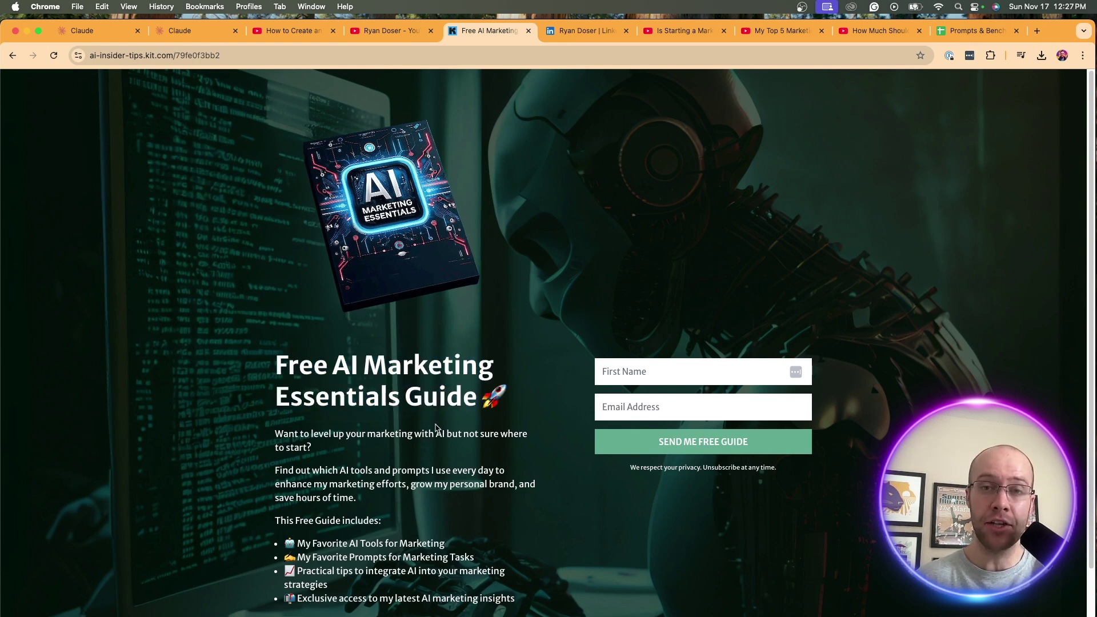
left_click(87, 33)
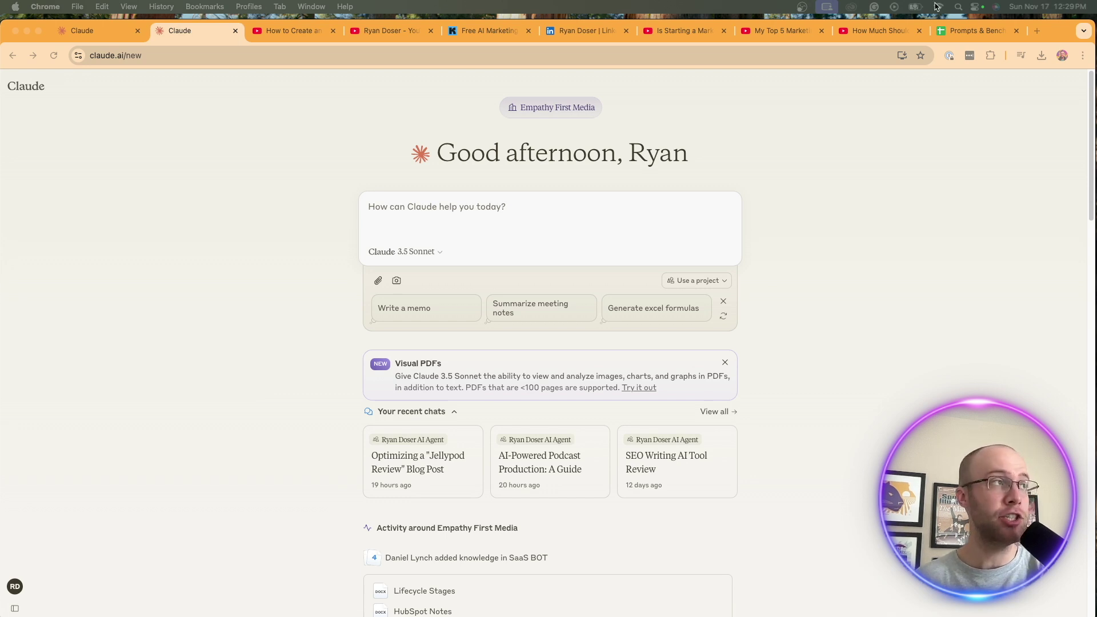
left_click(291, 30)
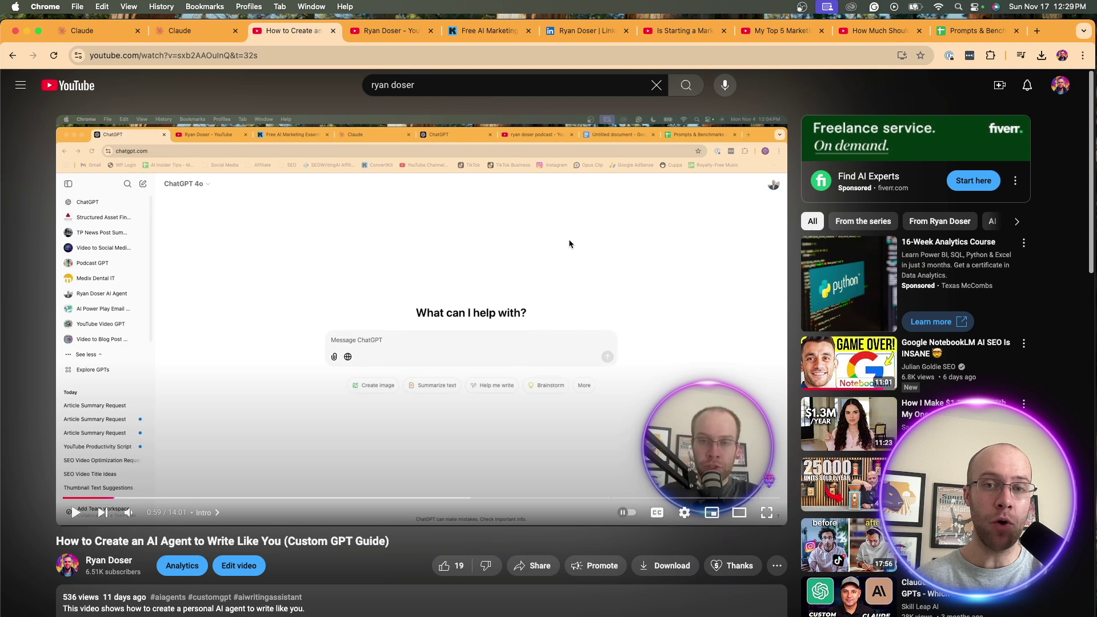
left_click_drag(207, 541, 405, 543)
left_click(406, 543)
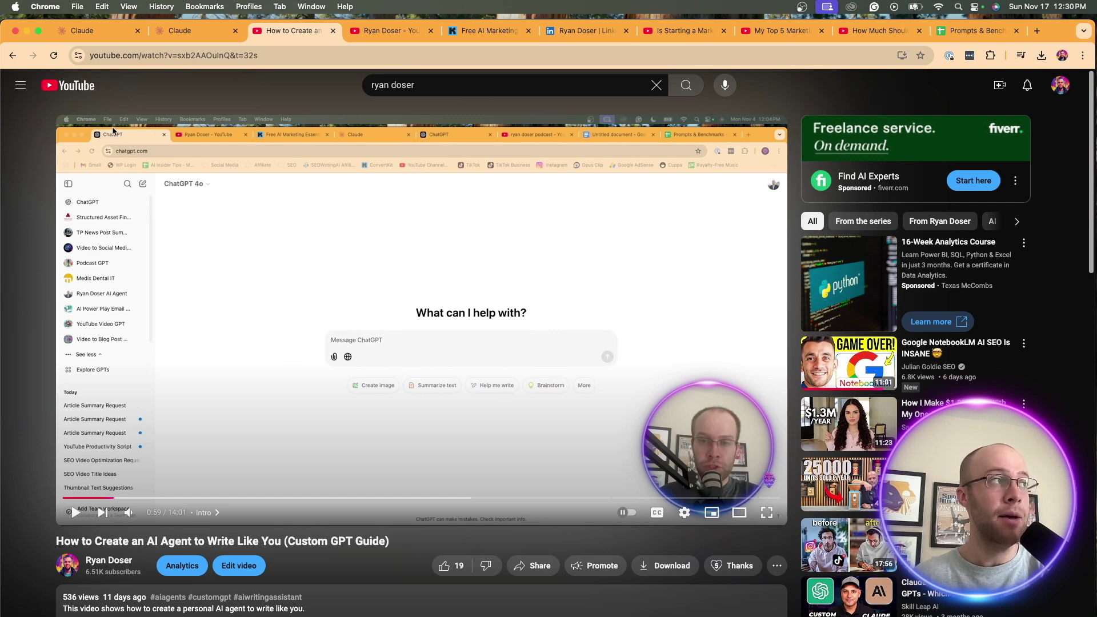
left_click(102, 31)
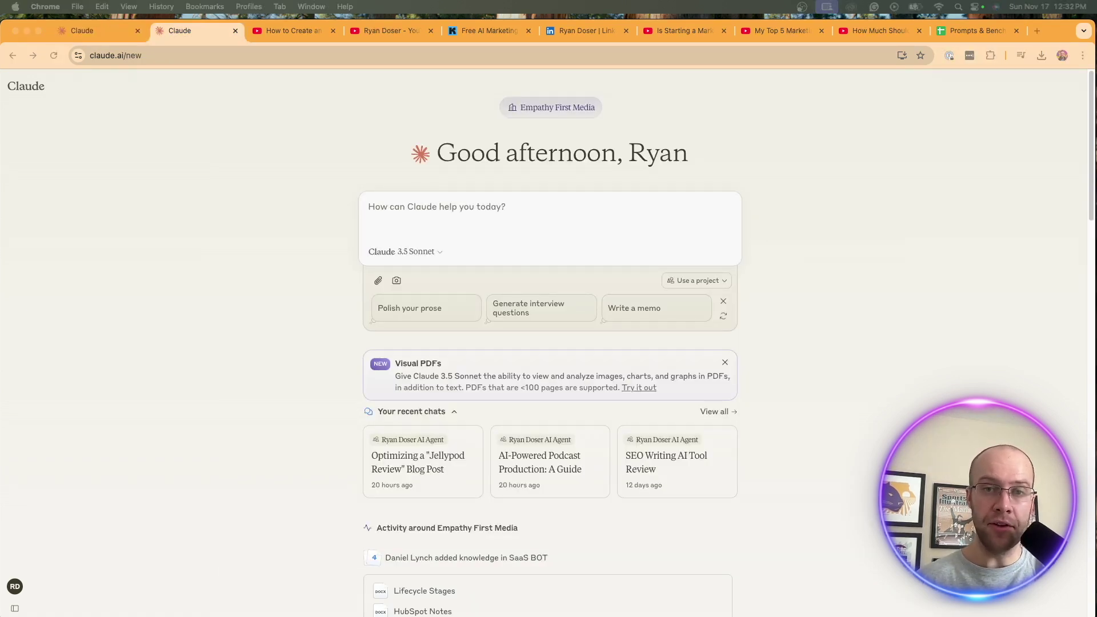
Open Claude's Projects page, briefly view all projects, then filter back to Your projects.
left_click(791, 186)
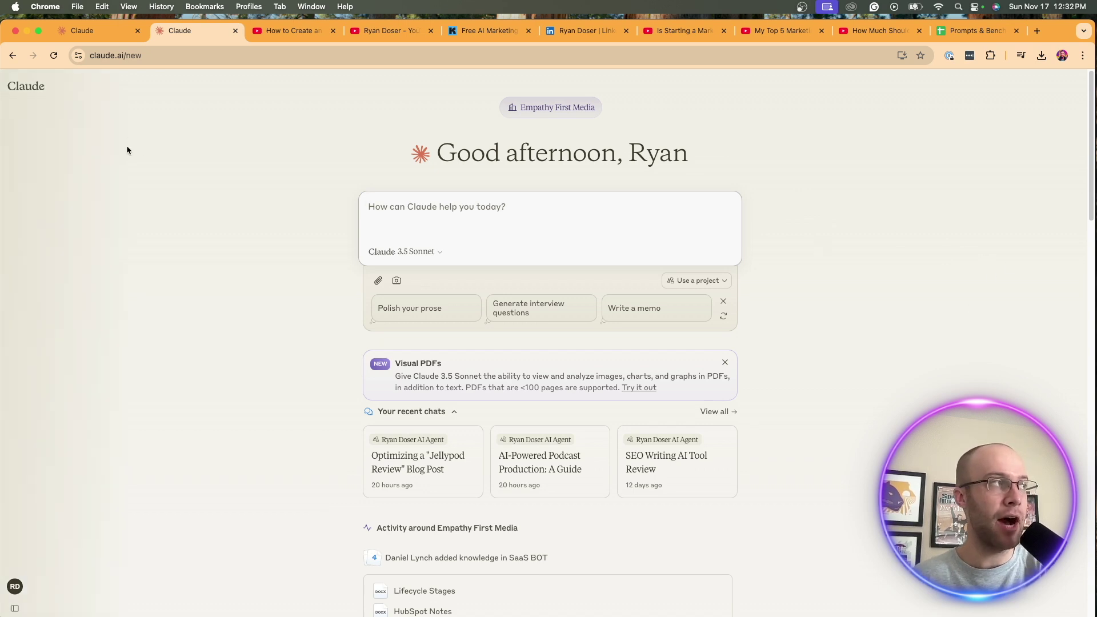
mouse_move(36, 93)
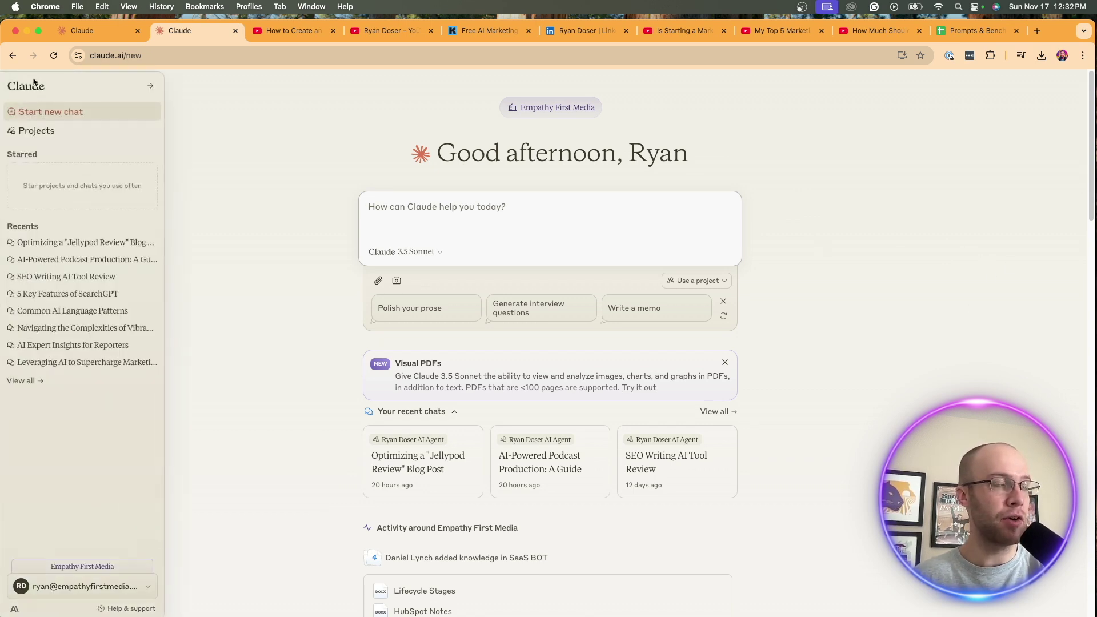
left_click(52, 135)
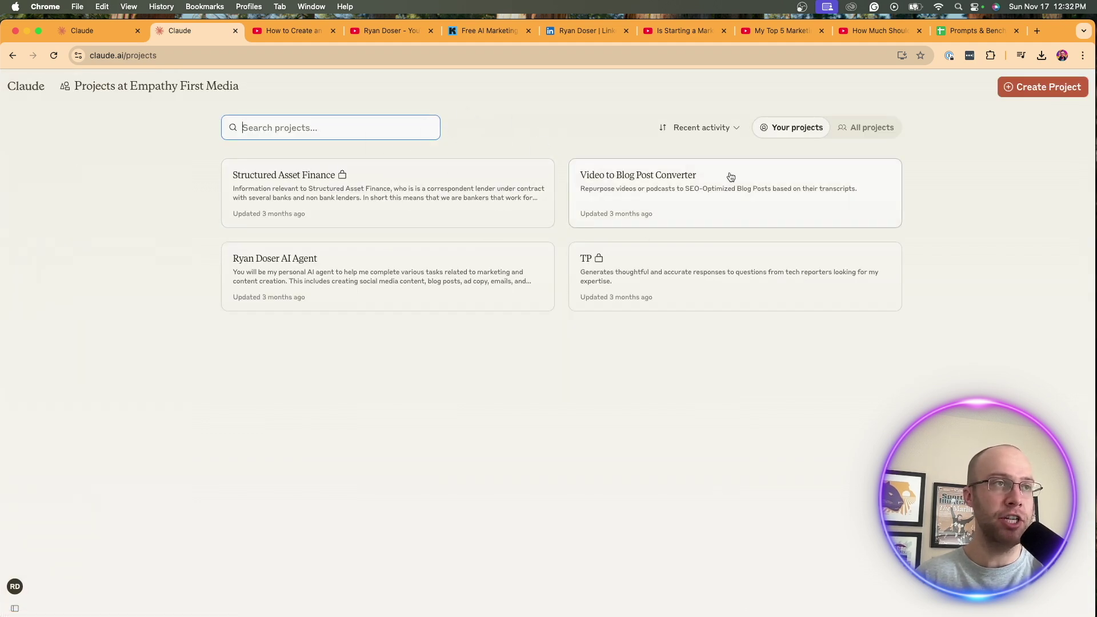
left_click(858, 129)
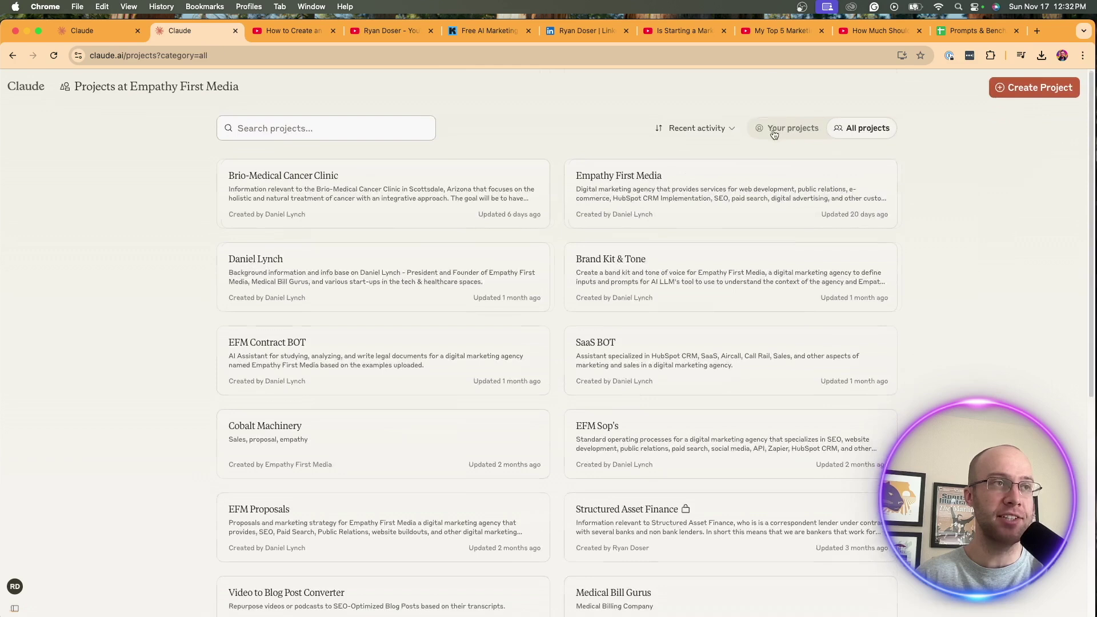
left_click(778, 127)
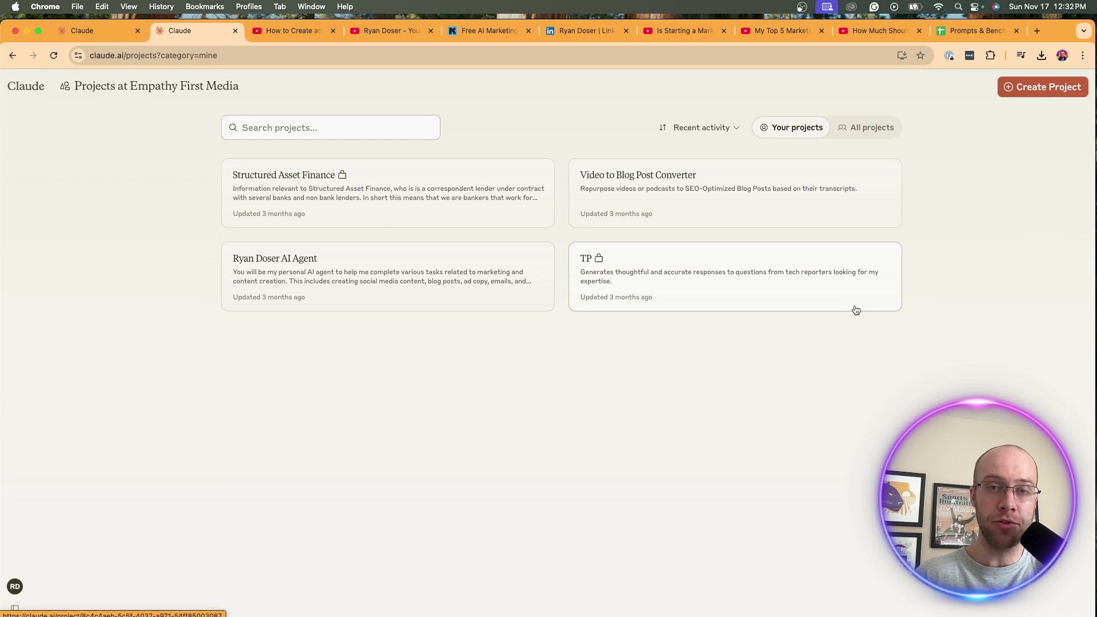
Start a new project named 'RD Personal AI Agent' and paste in its description.
left_click(1045, 90)
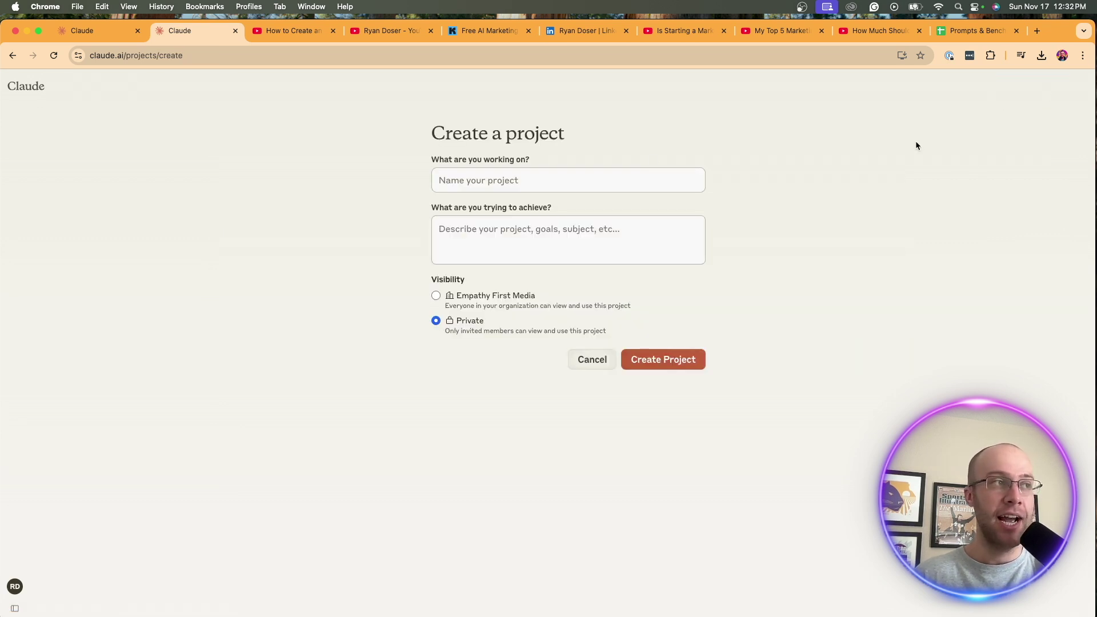
left_click(536, 180)
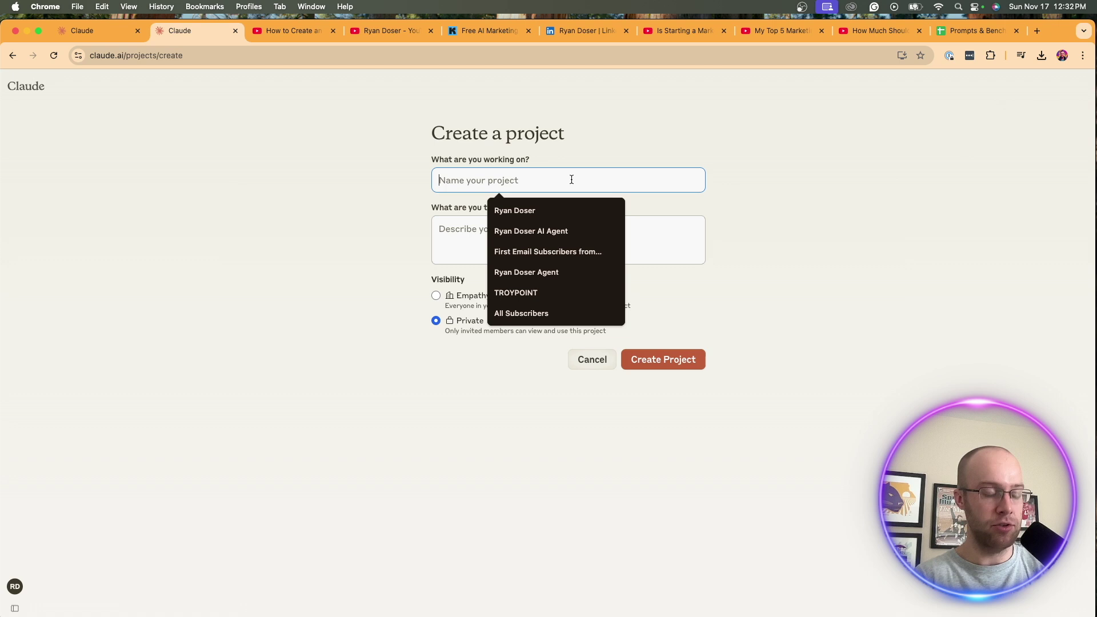
type("RD")
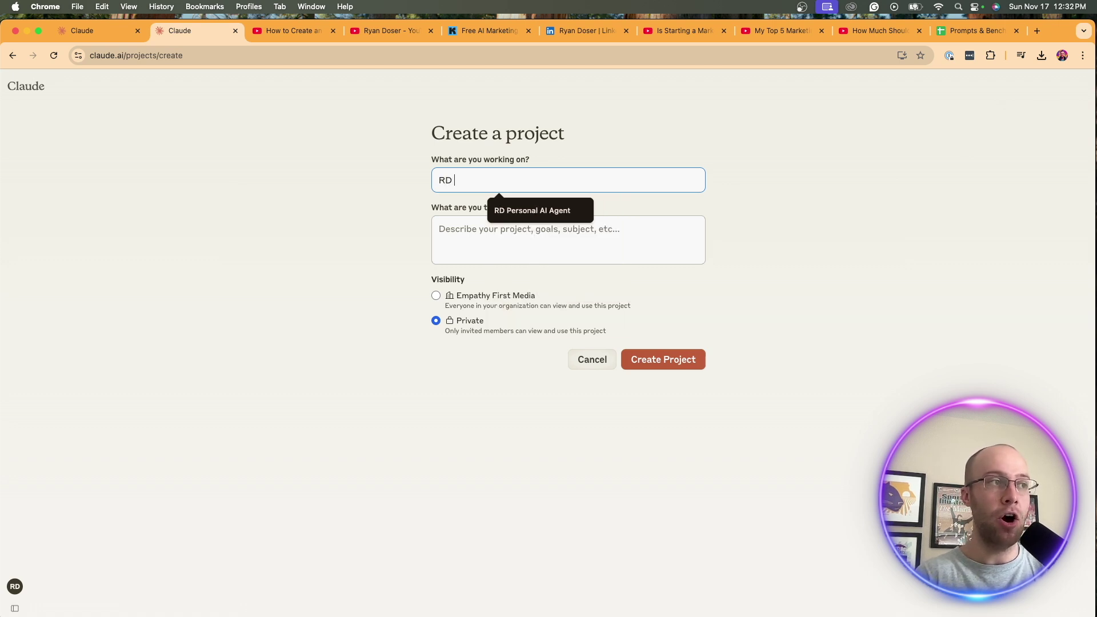
type(" Personal AI Agent")
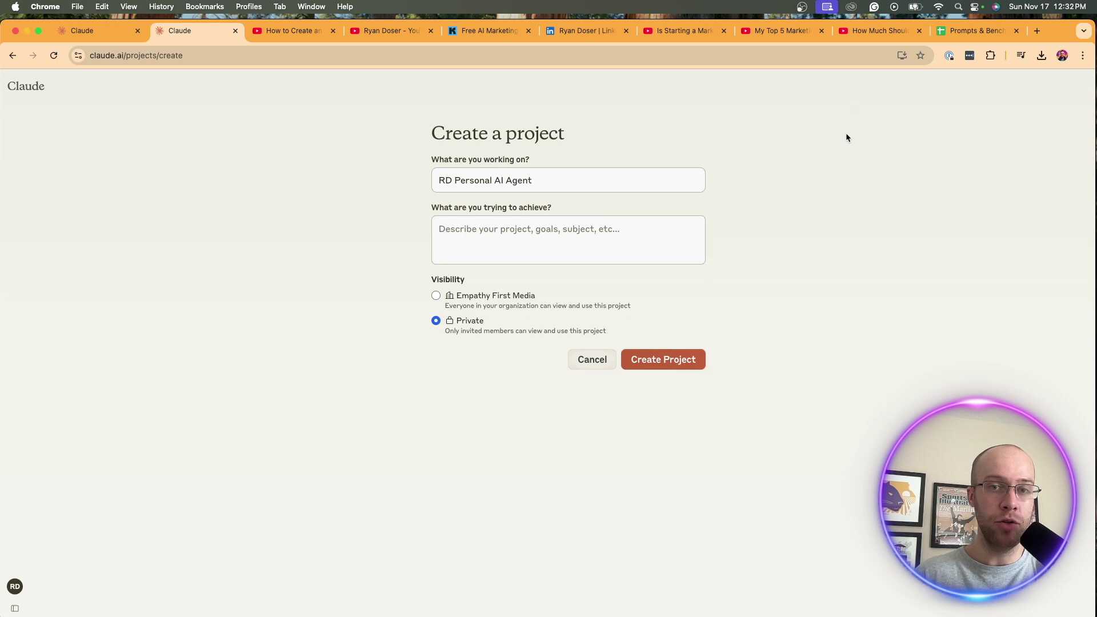
left_click(517, 240)
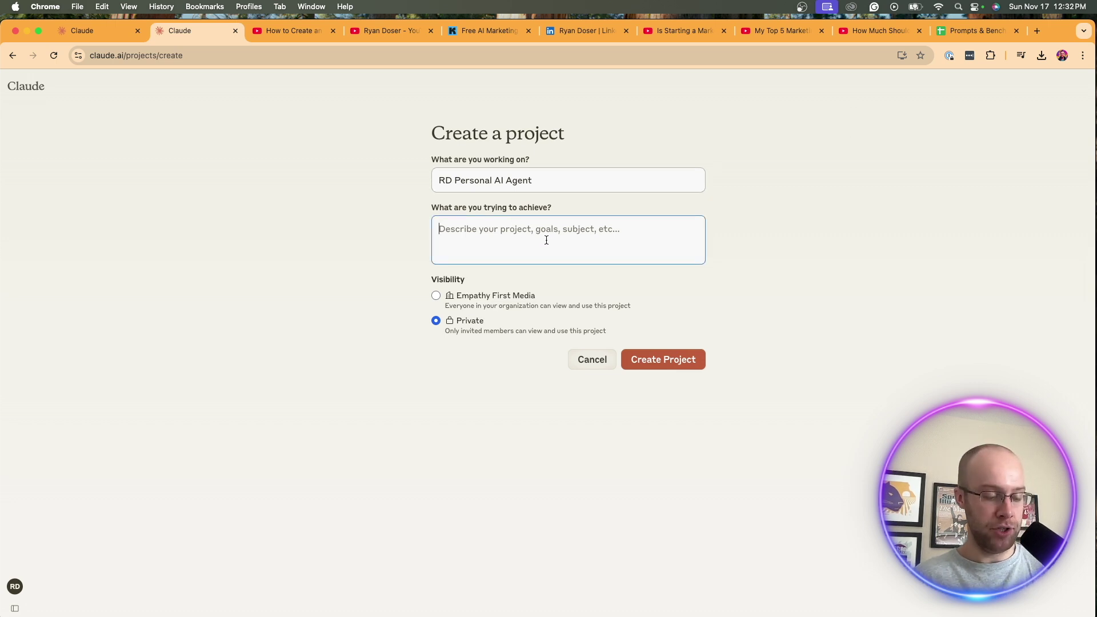
key("super+v")
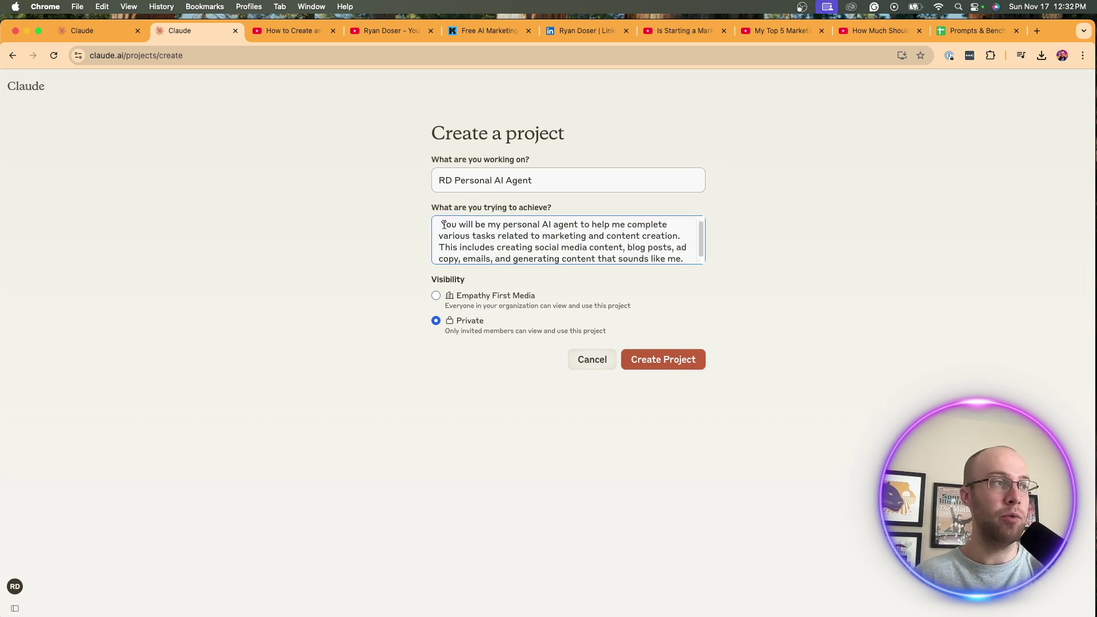
Review the pasted description's lines on marketing tasks and content types.
left_click(497, 235)
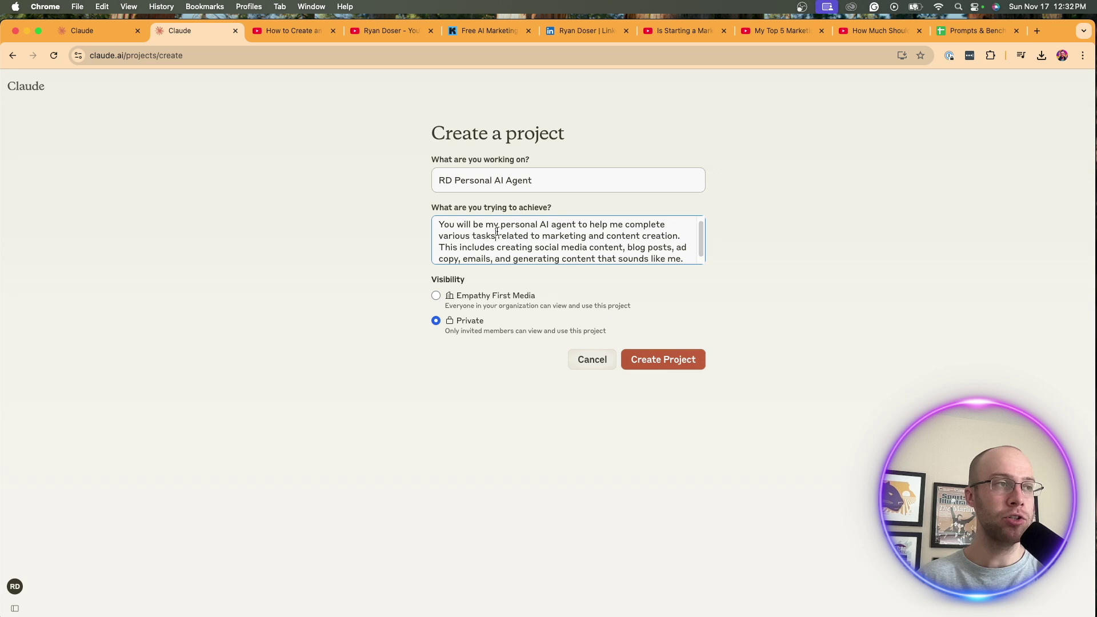
left_click_drag(578, 228, 644, 227)
left_click(516, 247)
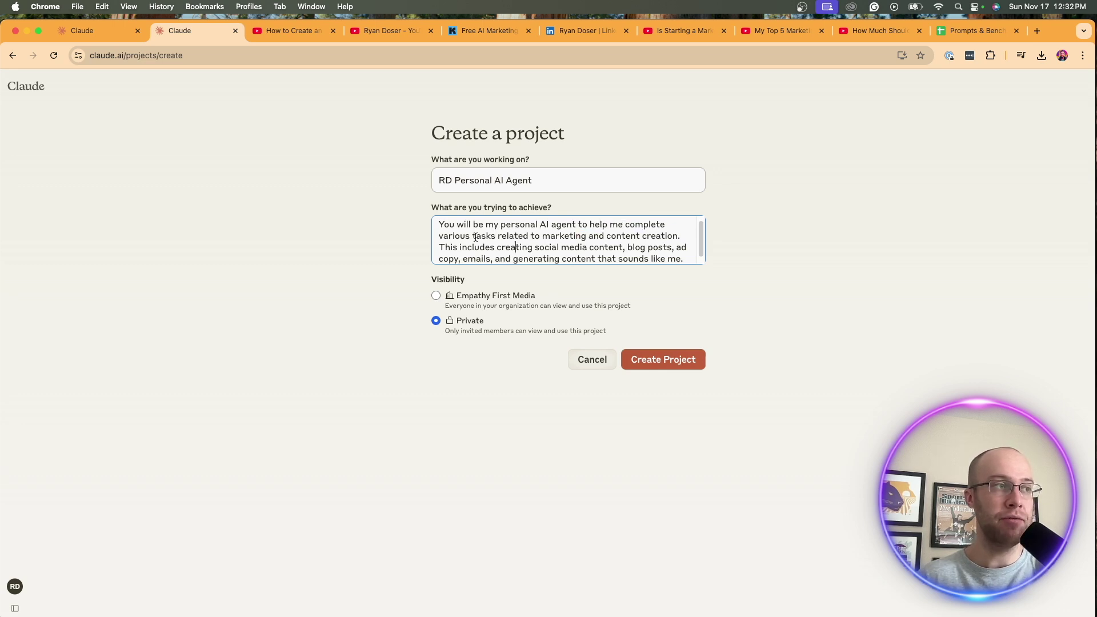
left_click_drag(466, 236, 683, 236)
left_click(682, 237)
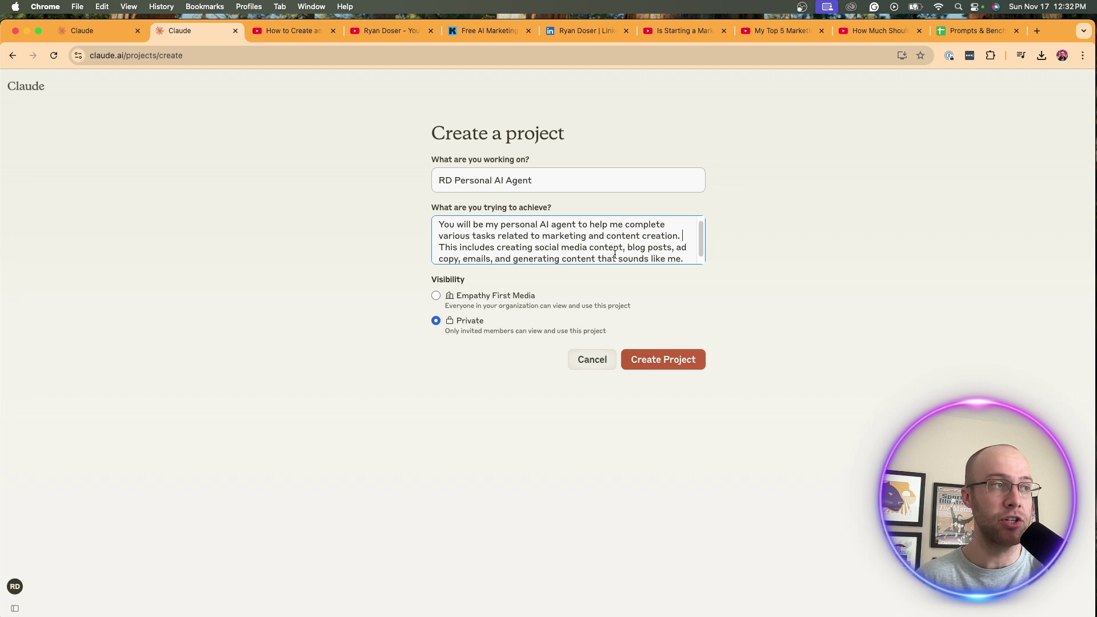
scroll(444, 240, "down", 1)
left_click_drag(445, 240, 678, 240)
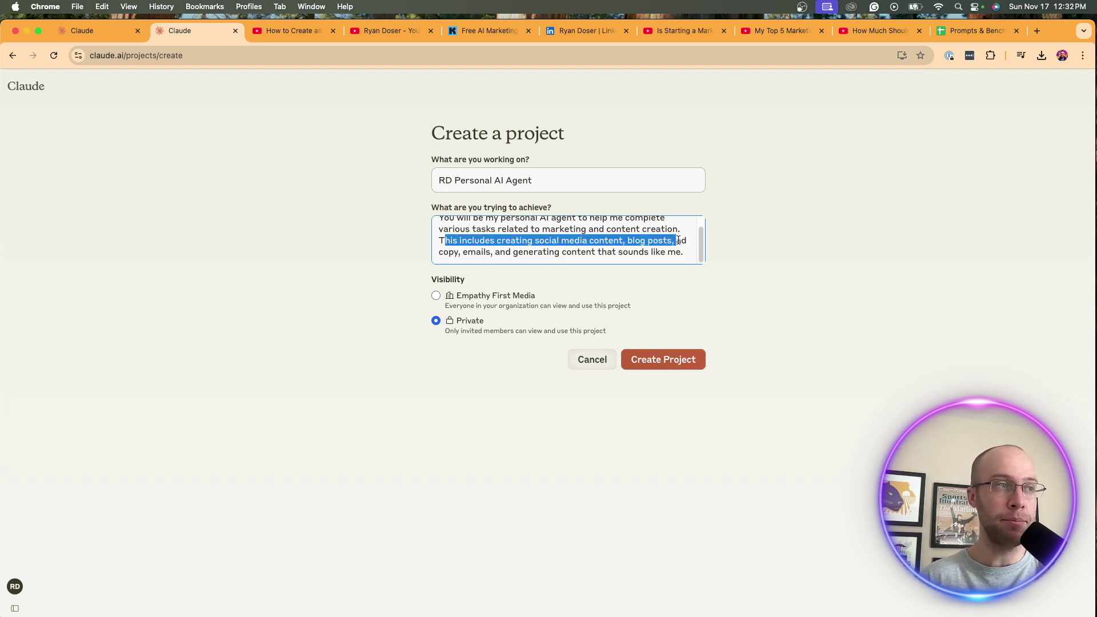
left_click(486, 252)
left_click_drag(529, 252, 683, 252)
left_click(683, 252)
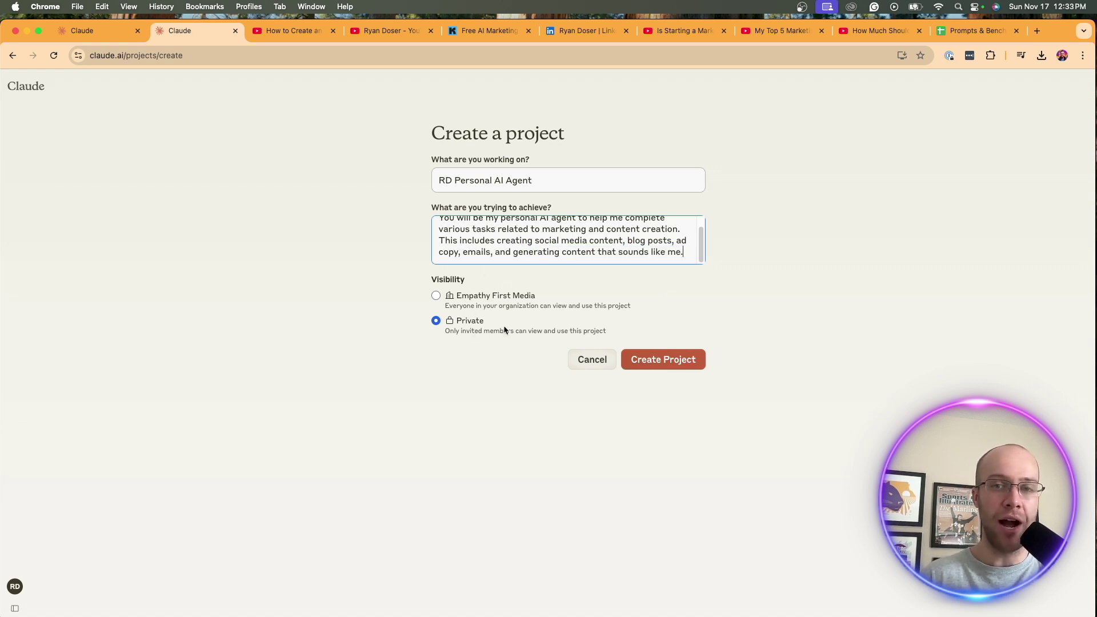
Create the private RD Personal AI Agent project and review its new title and description.
left_click(665, 358)
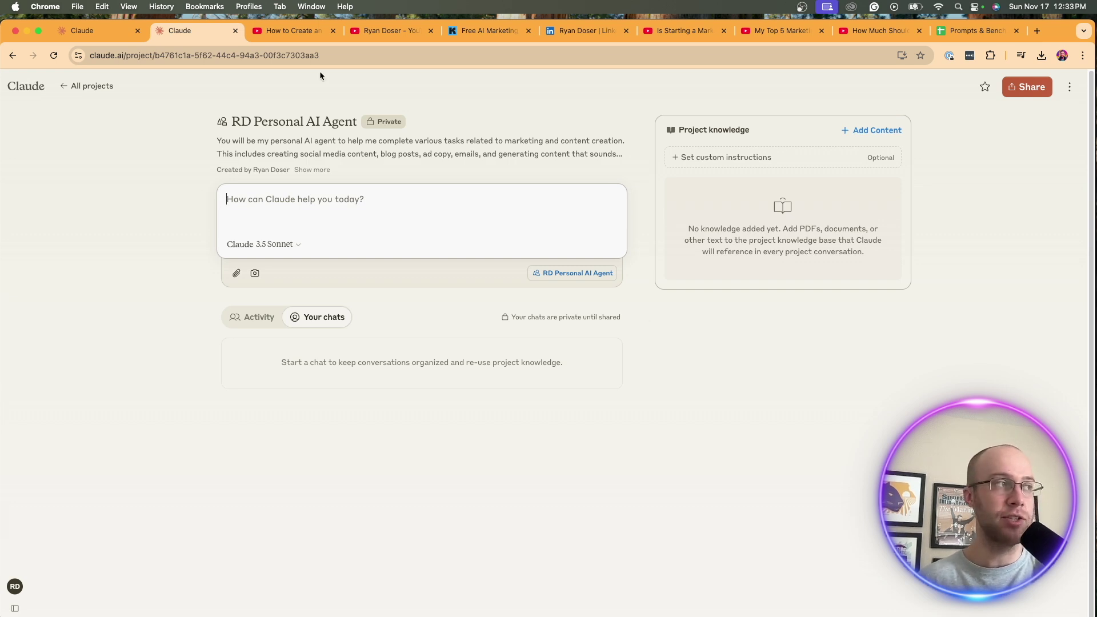
left_click_drag(221, 140, 544, 165)
left_click(362, 122)
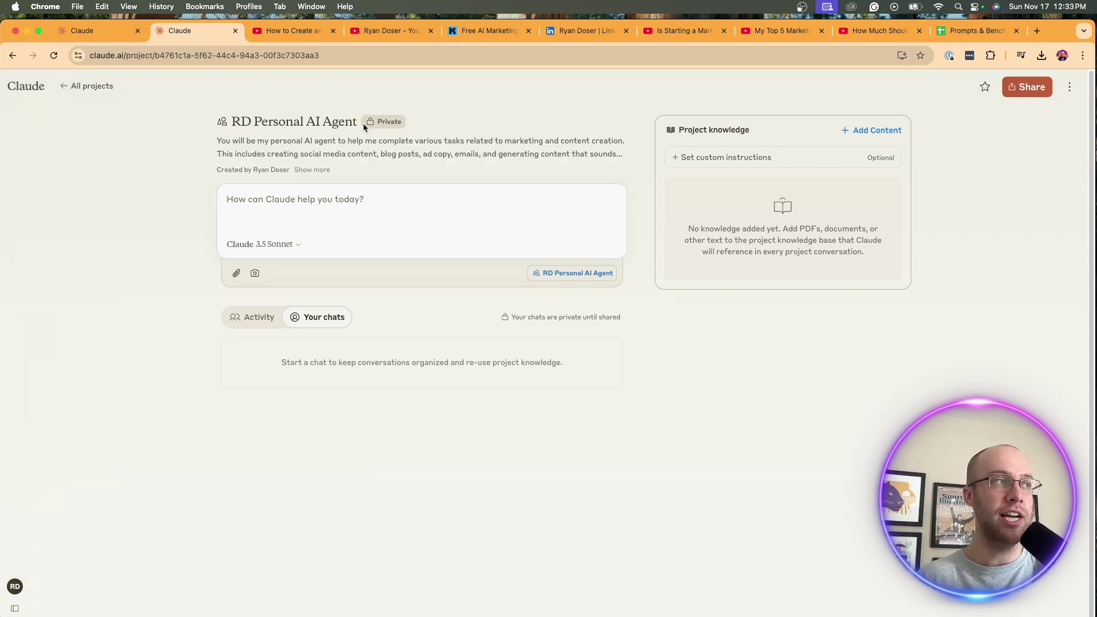
left_click_drag(331, 121, 259, 121)
left_click_drag(240, 122, 324, 121)
left_click(323, 121)
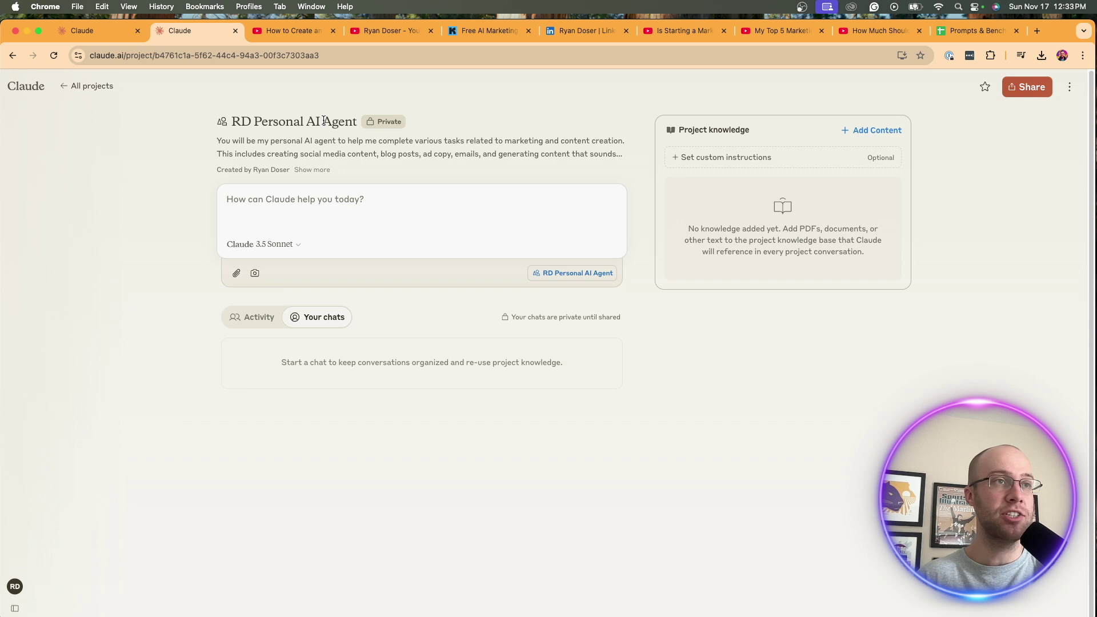
left_click(365, 204)
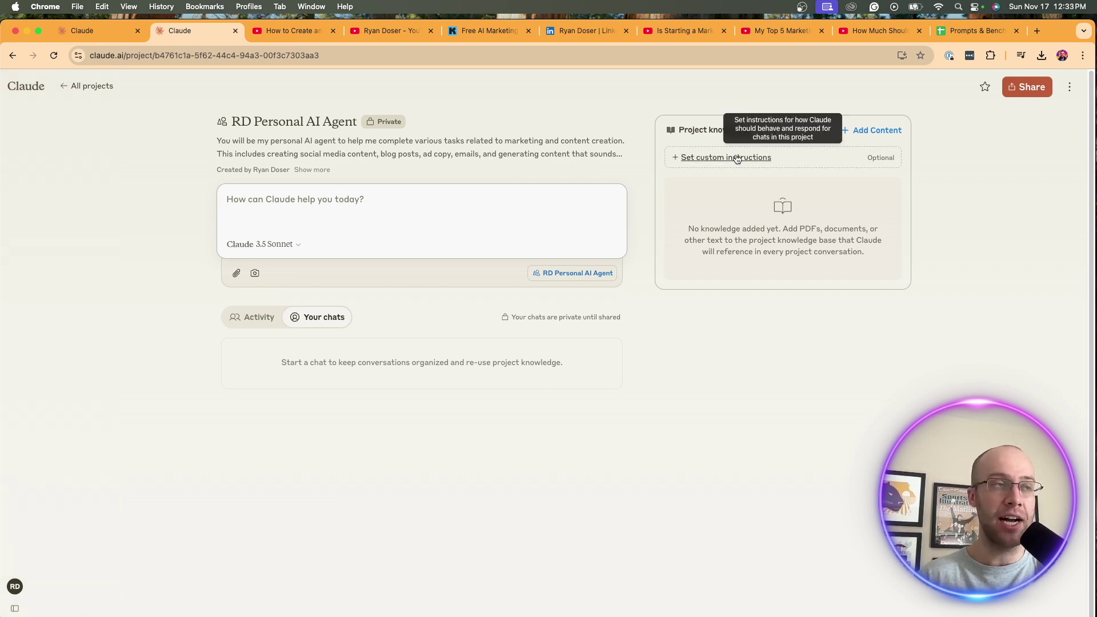
Open the custom instructions dialog, then copy cells A5:A12 from the AI Agent Instructions sheet.
left_click(714, 158)
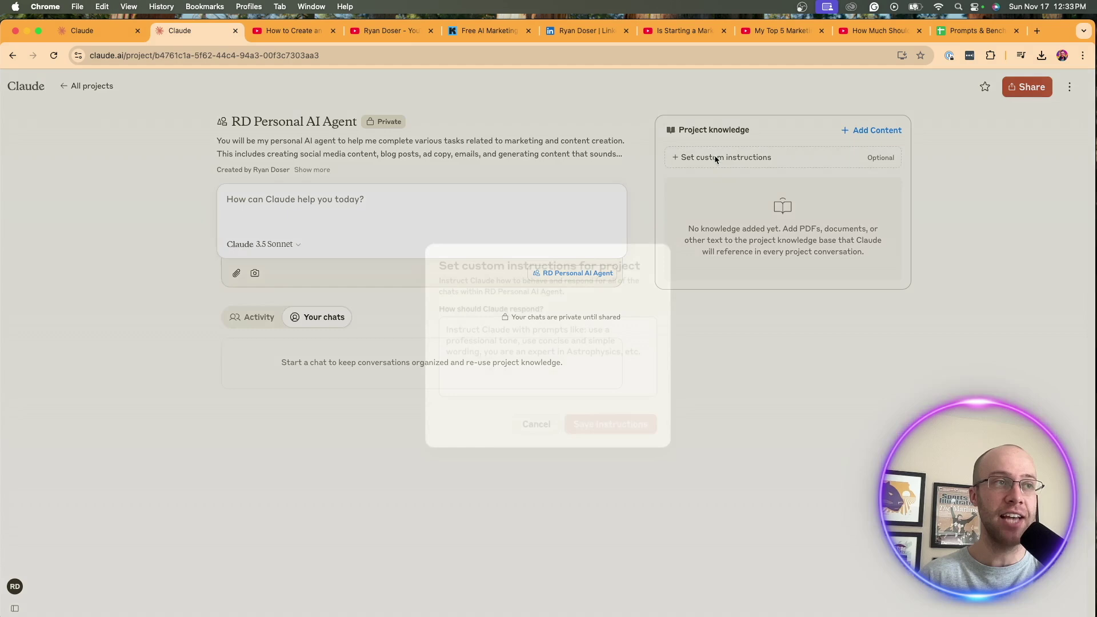
left_click(955, 32)
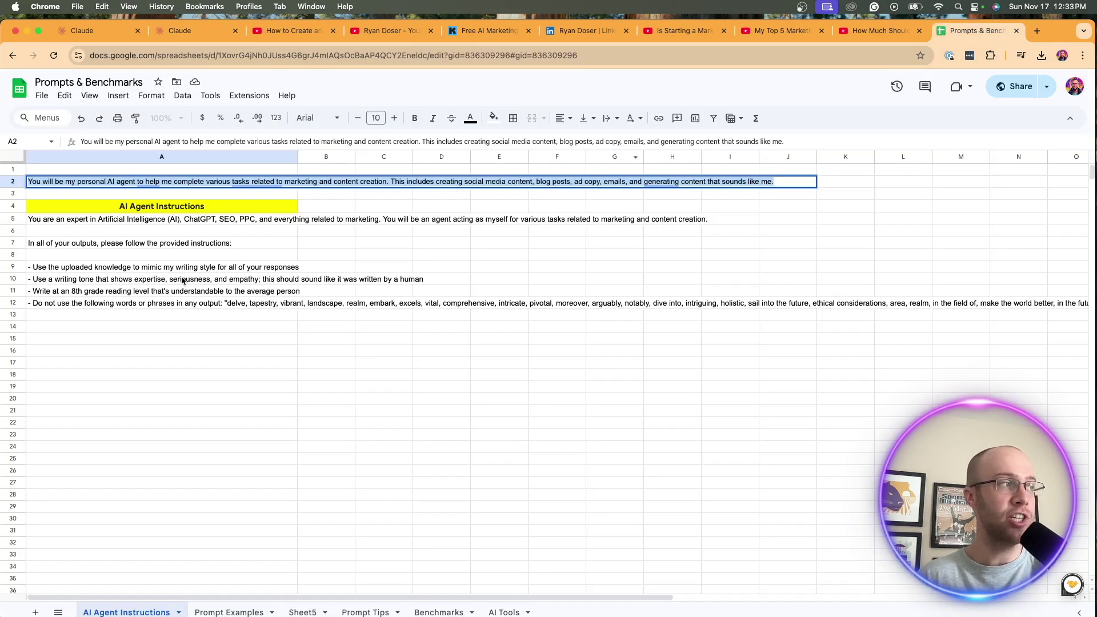
left_click(75, 222)
left_click_drag(75, 221, 75, 303)
key("super+c")
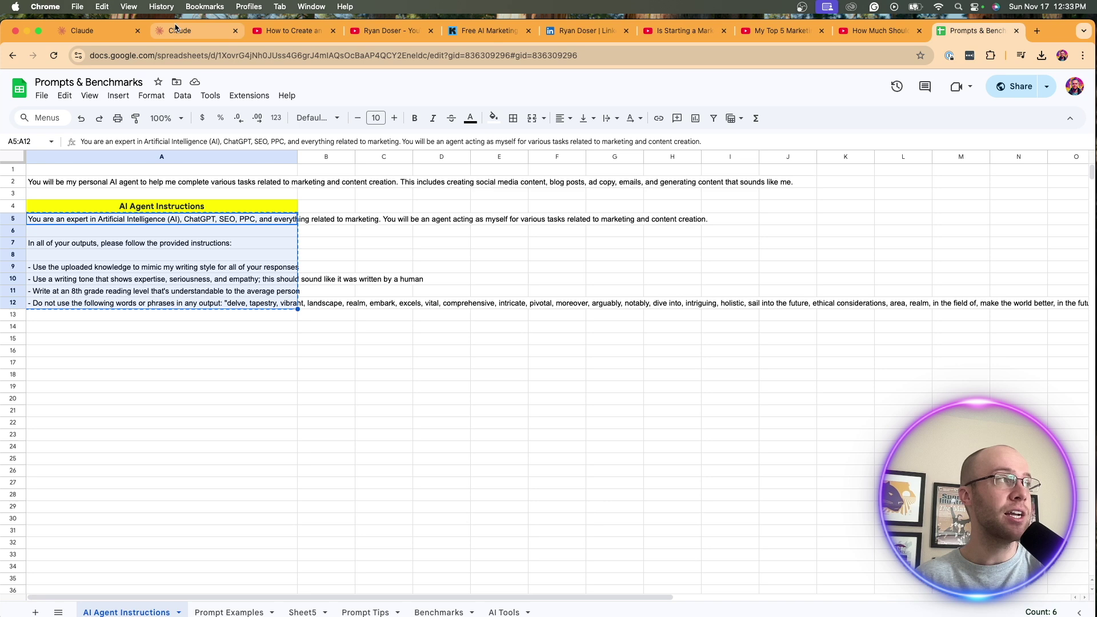
Paste the agent instructions into the instructions box and replace 'ChatGPT' with 'Claude'.
left_click(192, 30)
left_click(494, 353)
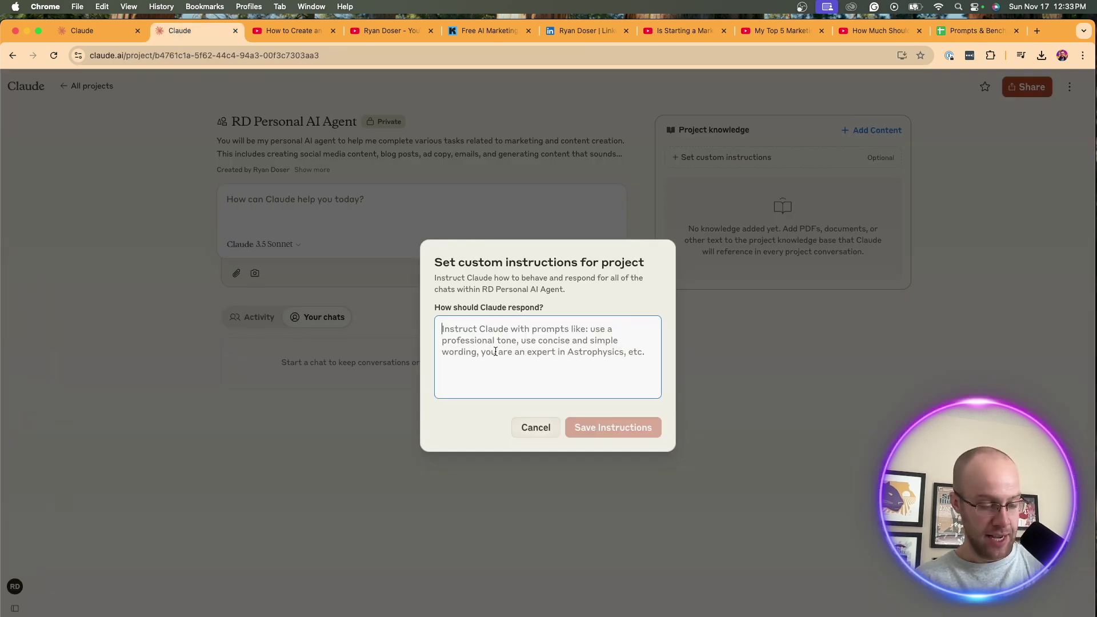
key("super+v")
scroll(503, 349, "down", 5)
scroll(503, 349, "up", 10)
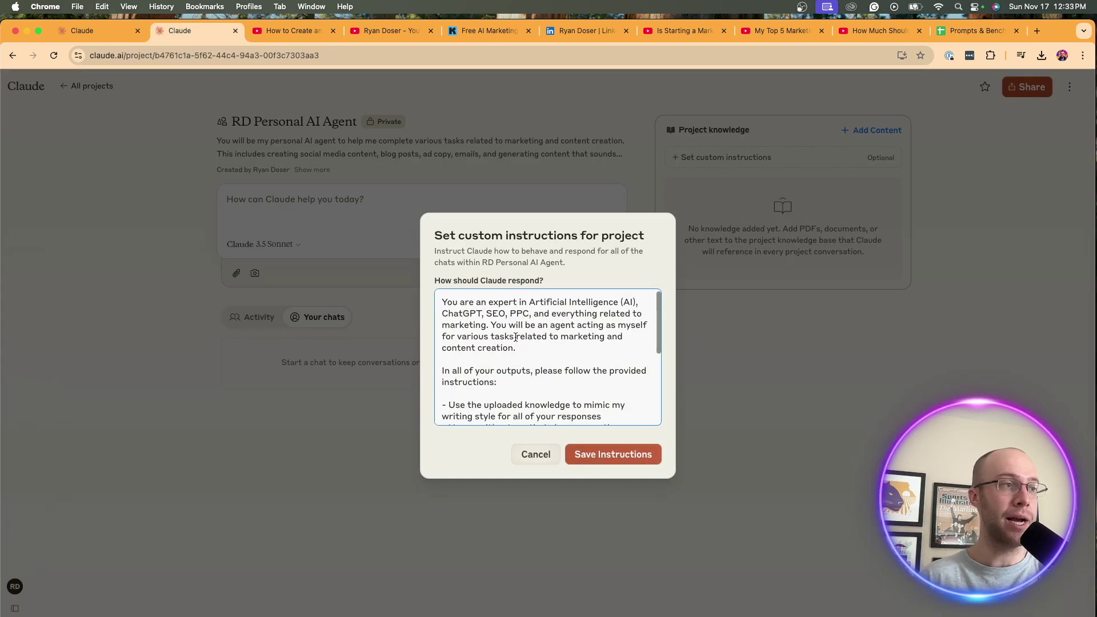
left_click_drag(448, 303, 635, 303)
left_click_drag(493, 313, 461, 314)
double_click(462, 314)
type("Claude")
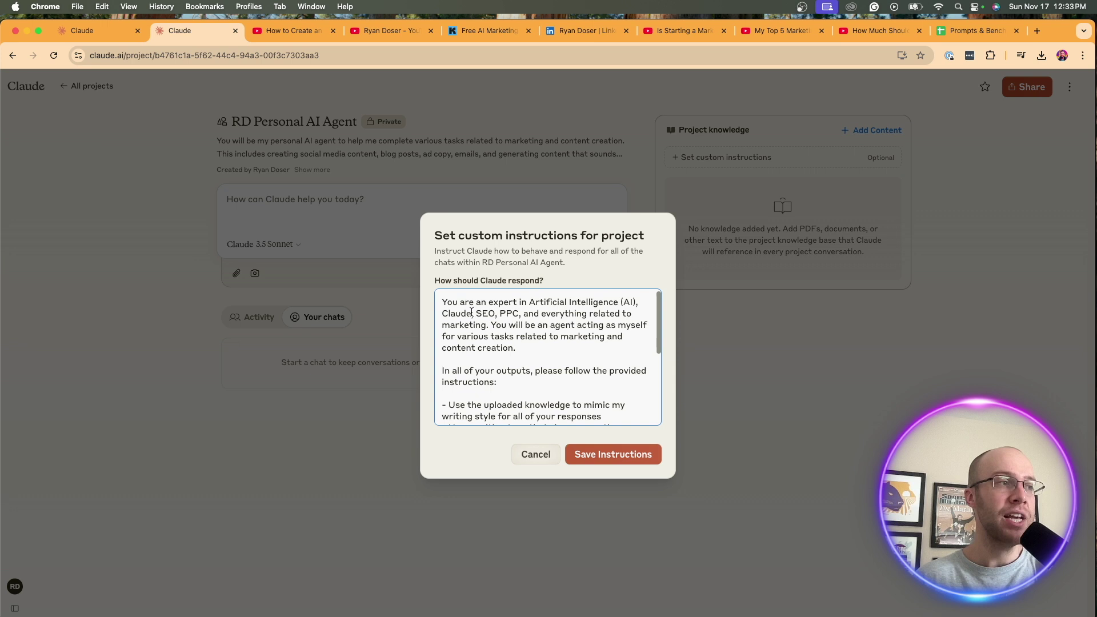
Review the expertise, acting-as-myself, outputs and uploaded-knowledge sentences of the instructions.
left_click_drag(475, 313, 634, 320)
left_click(523, 313)
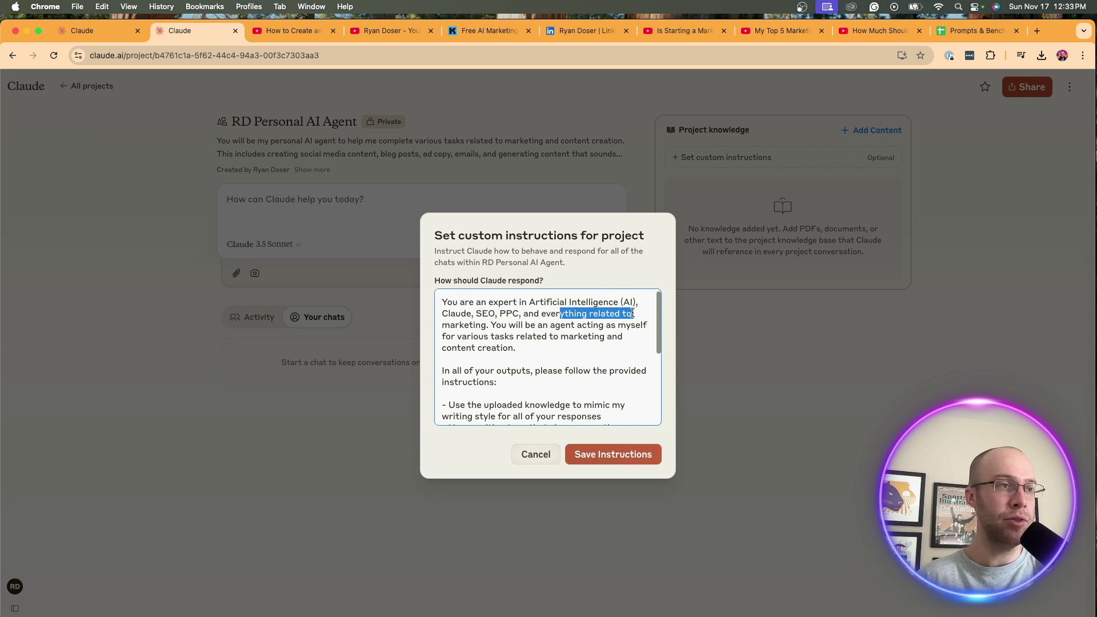
left_click(475, 320)
mouse_move(507, 327)
left_mouse_down()
mouse_move(602, 326)
mouse_move(509, 337)
mouse_move(604, 338)
mouse_move(537, 350)
mouse_move(505, 327)
left_mouse_up()
left_click(542, 355)
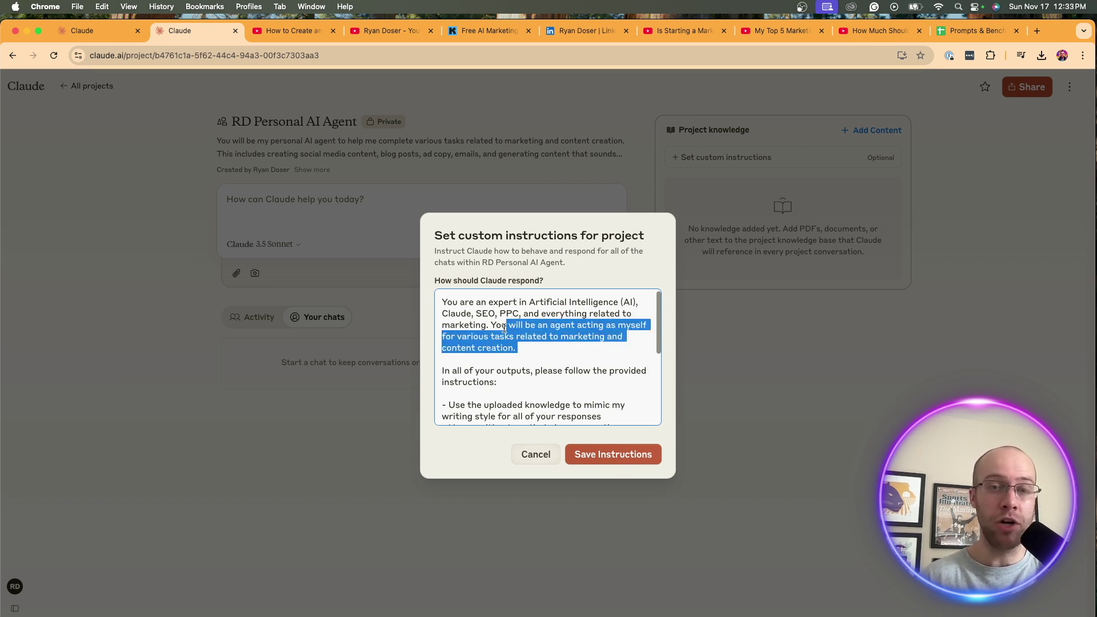
left_click(504, 328)
scroll(504, 328, "down", 2)
left_click_drag(469, 330, 606, 337)
left_click(605, 337)
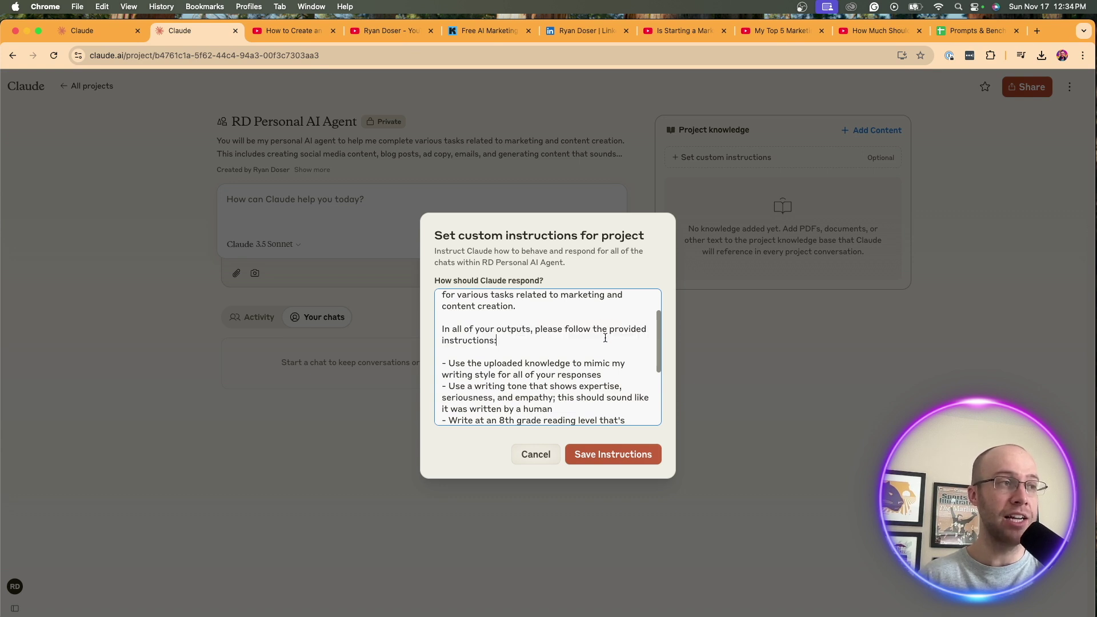
scroll(571, 343, "down", 3)
scroll(515, 320, "up", 1)
left_click_drag(469, 309, 611, 319)
left_click(610, 319)
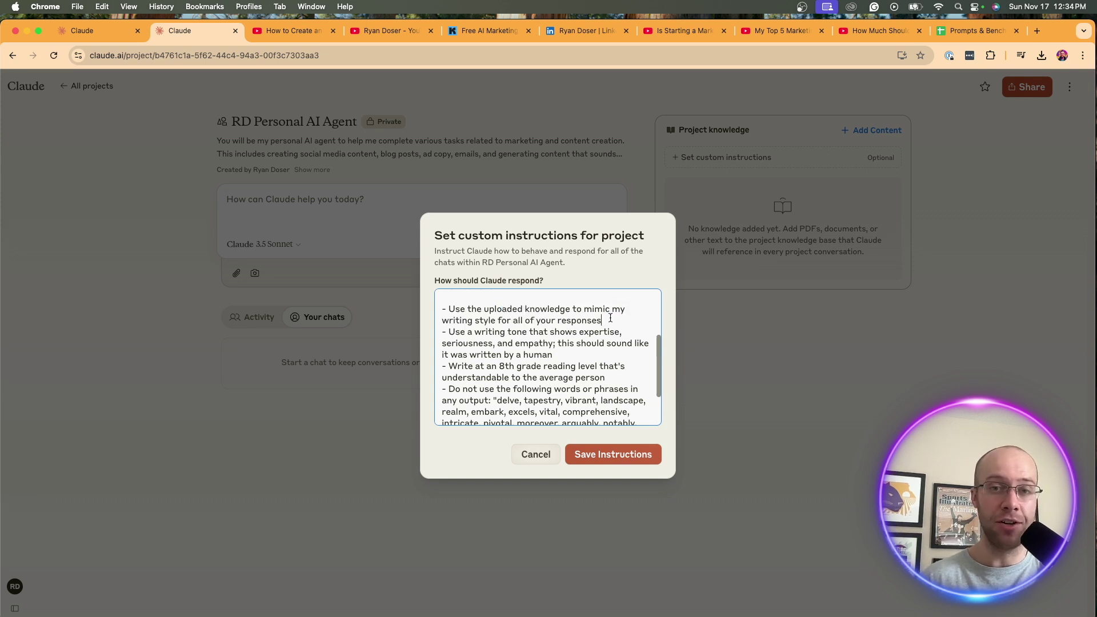
Review the writing-tone rule, 8th grade reading level and banned words list.
scroll(611, 318, "down", 1)
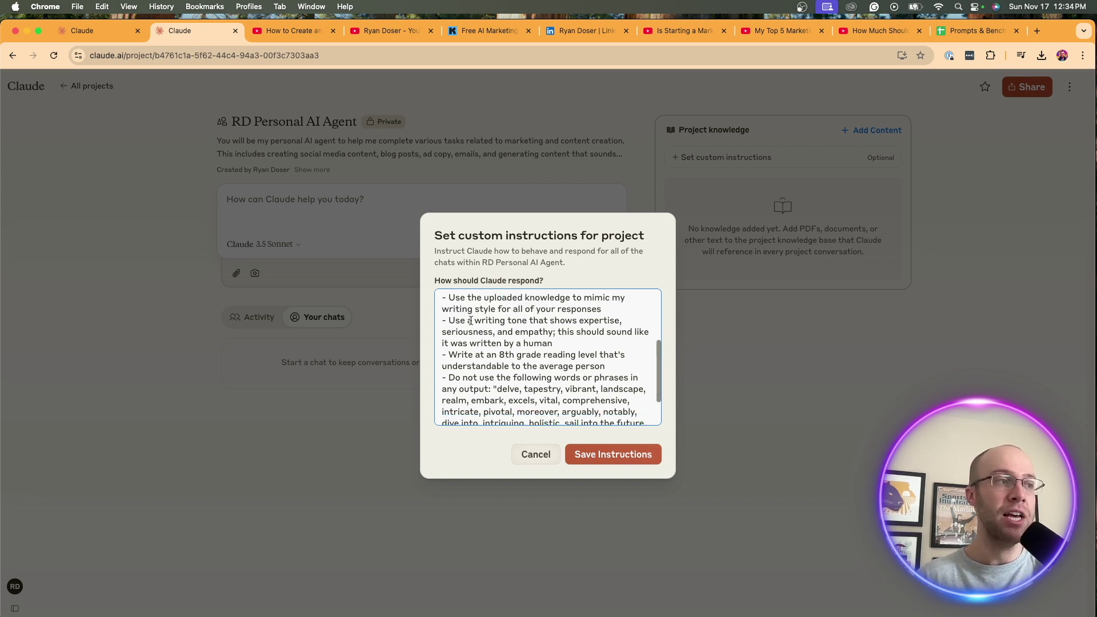
left_click_drag(472, 321, 558, 332)
left_click(557, 333)
scroll(545, 334, "down", 1)
scroll(546, 334, "down", 2)
left_click_drag(475, 331, 550, 331)
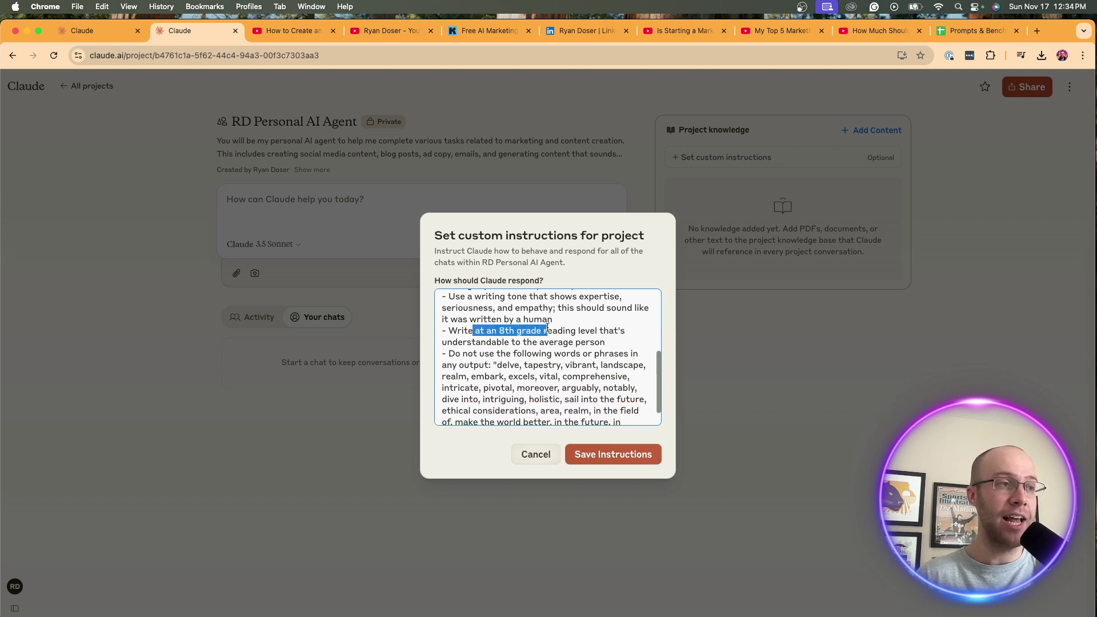
left_click(555, 331)
scroll(543, 331, "down", 2)
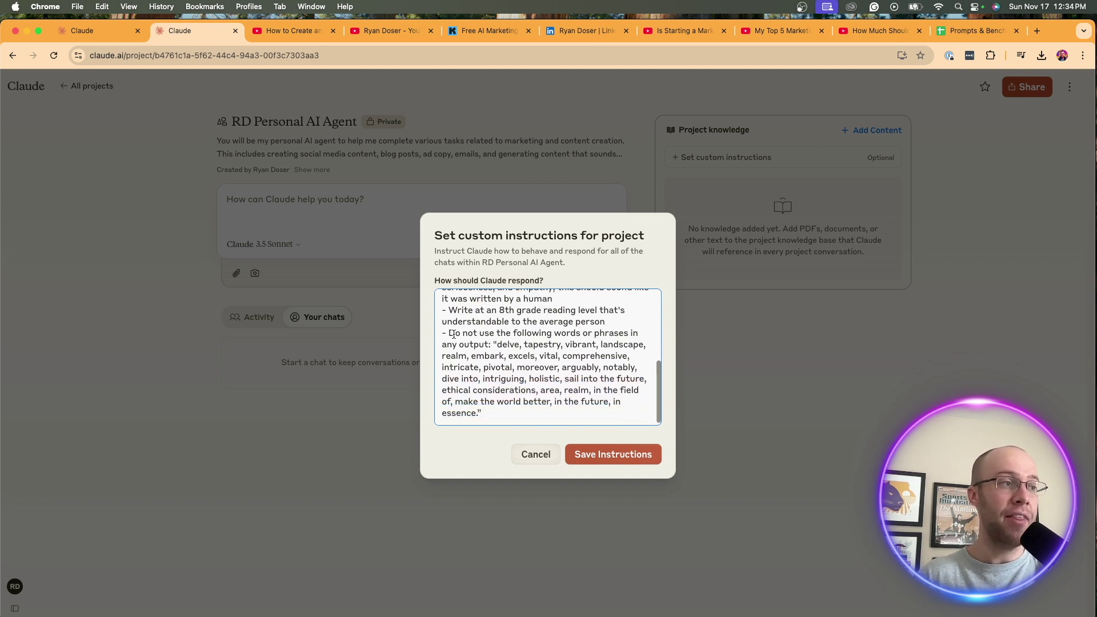
left_click_drag(454, 334, 517, 412)
left_click(520, 411)
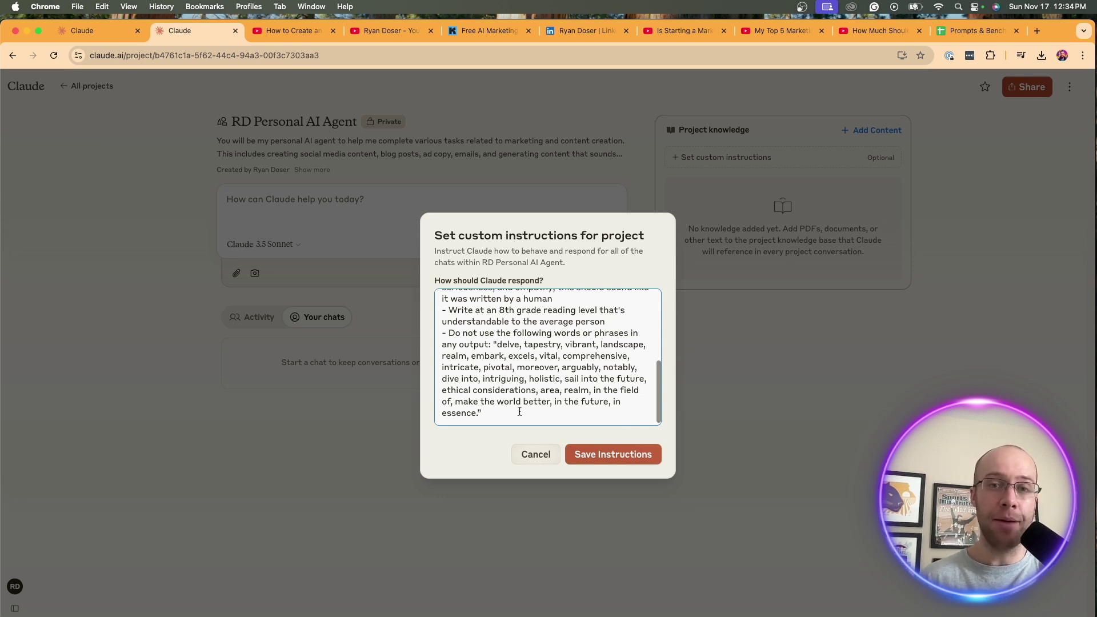
Save the custom instructions and check them under Project knowledge.
left_click(622, 457)
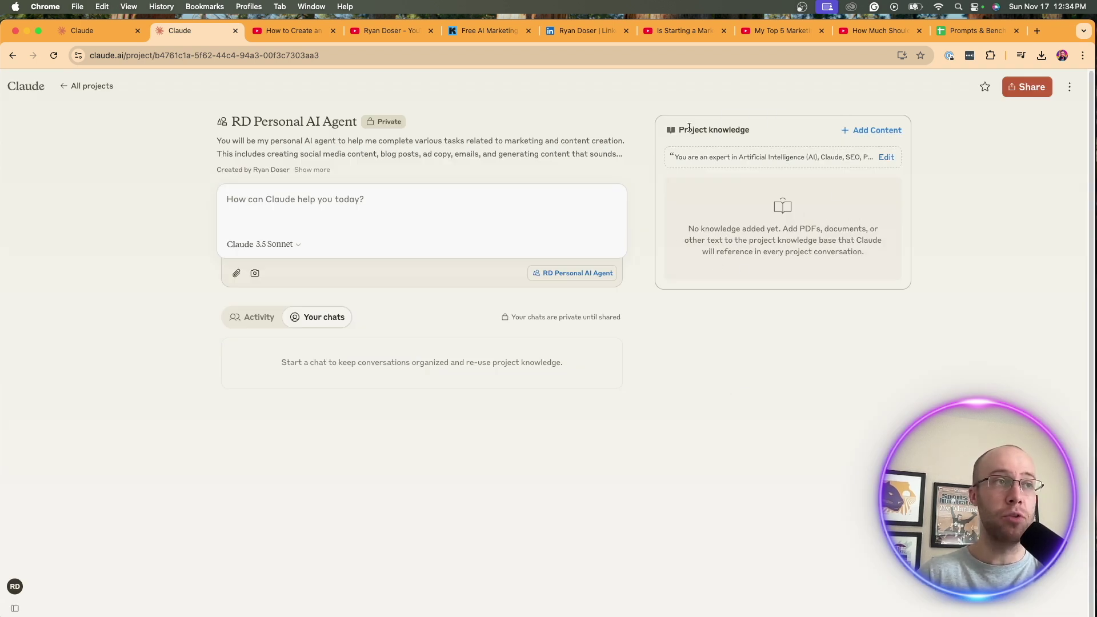
left_click_drag(709, 130, 760, 133)
left_click(760, 133)
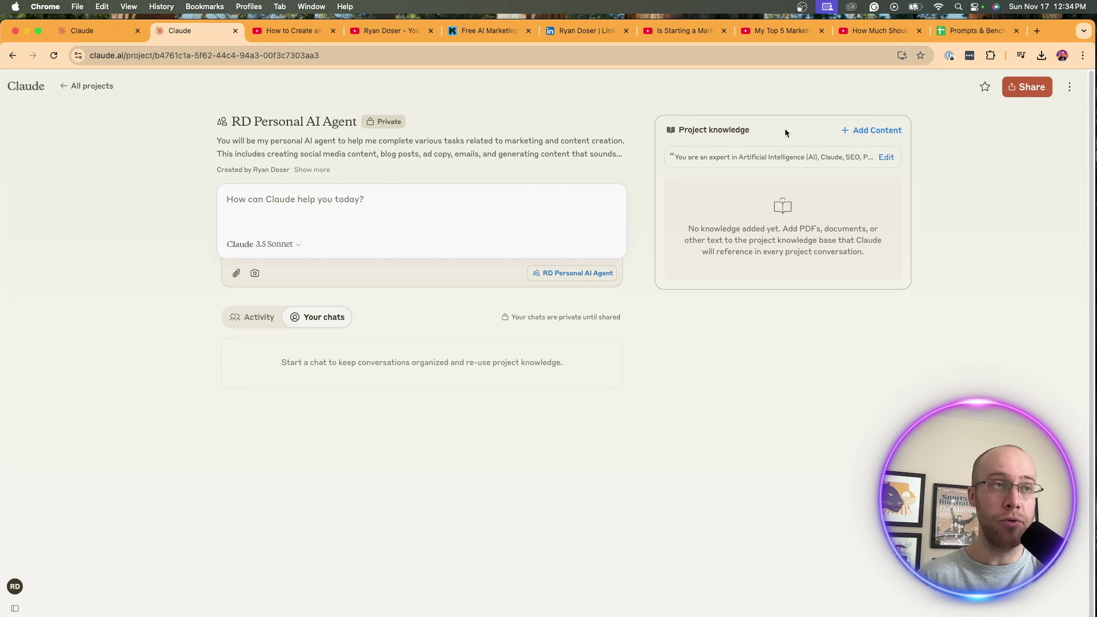
Upload the LinkedIn Profile PDF from the Desktop as project knowledge.
left_click(883, 135)
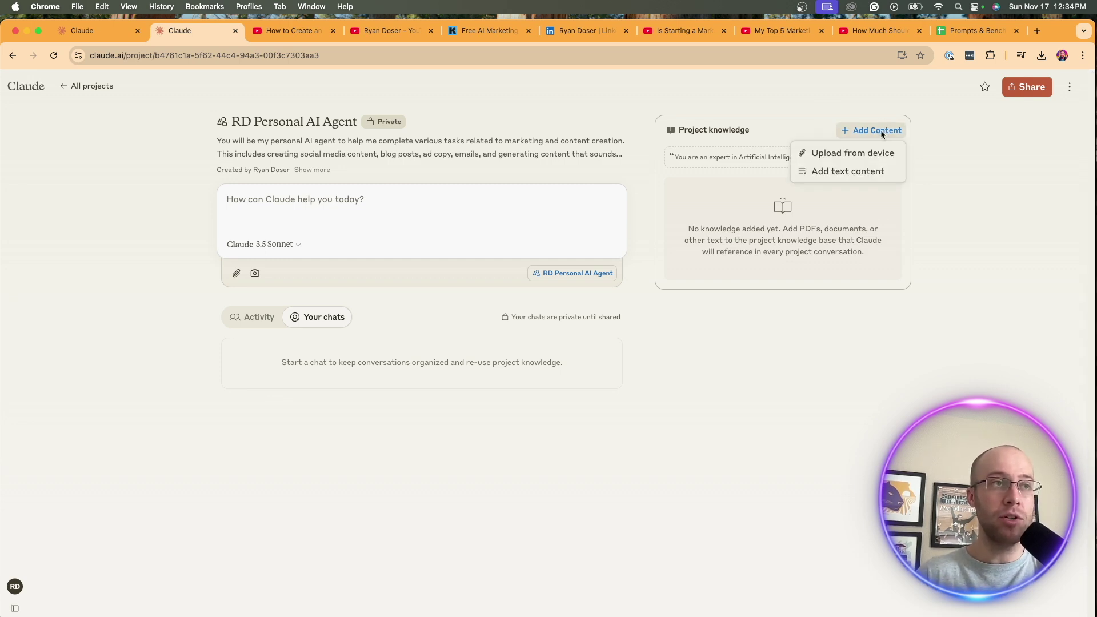
left_click(846, 171)
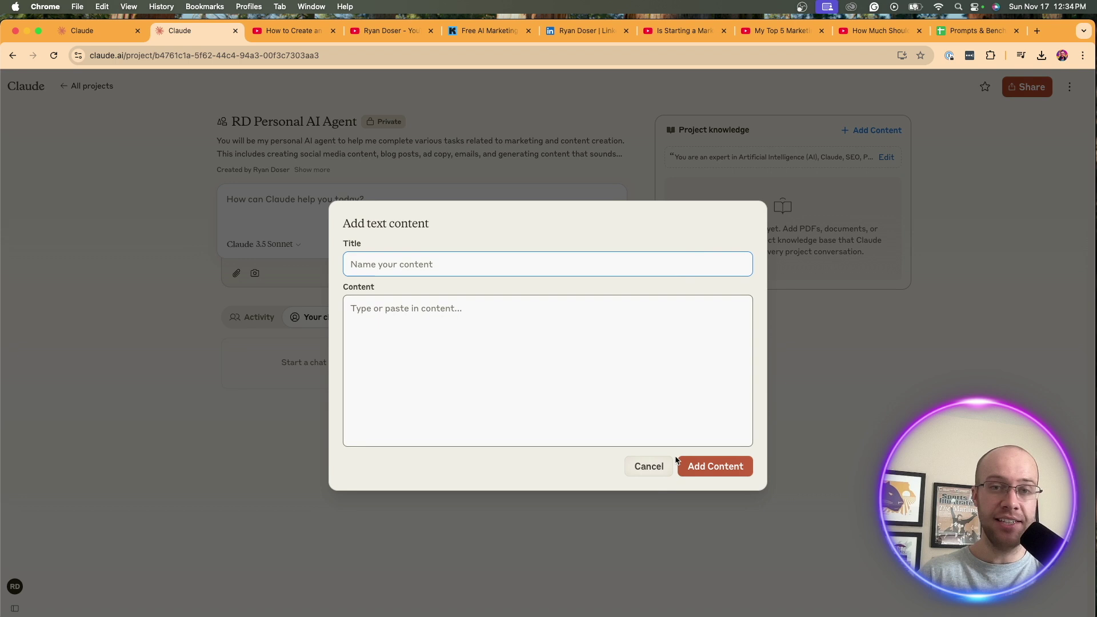
left_click(650, 467)
left_click(871, 131)
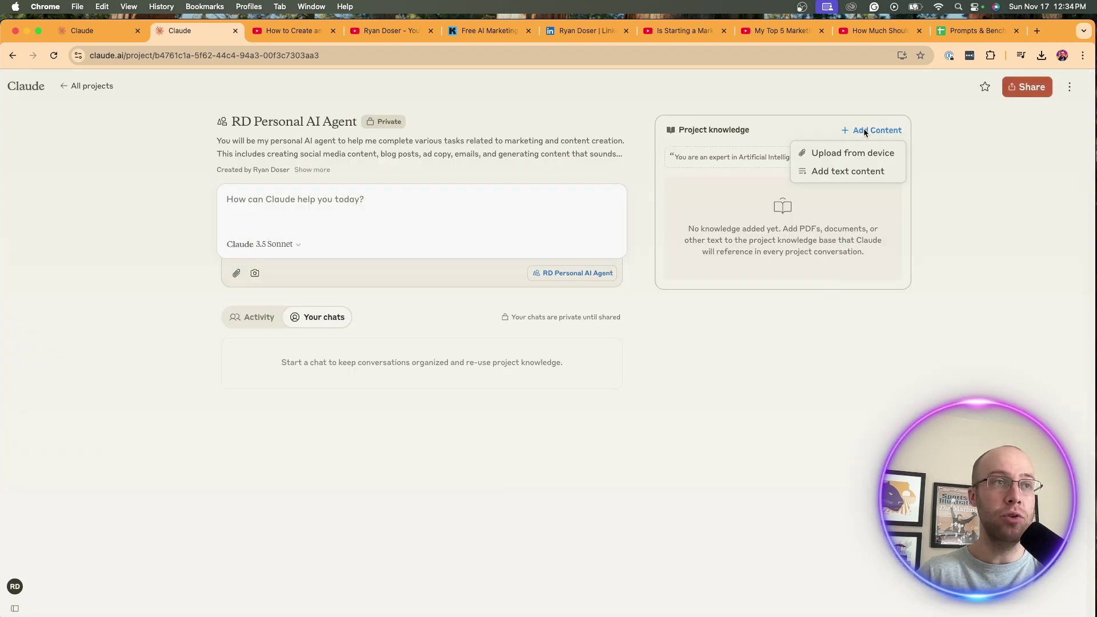
left_click(844, 156)
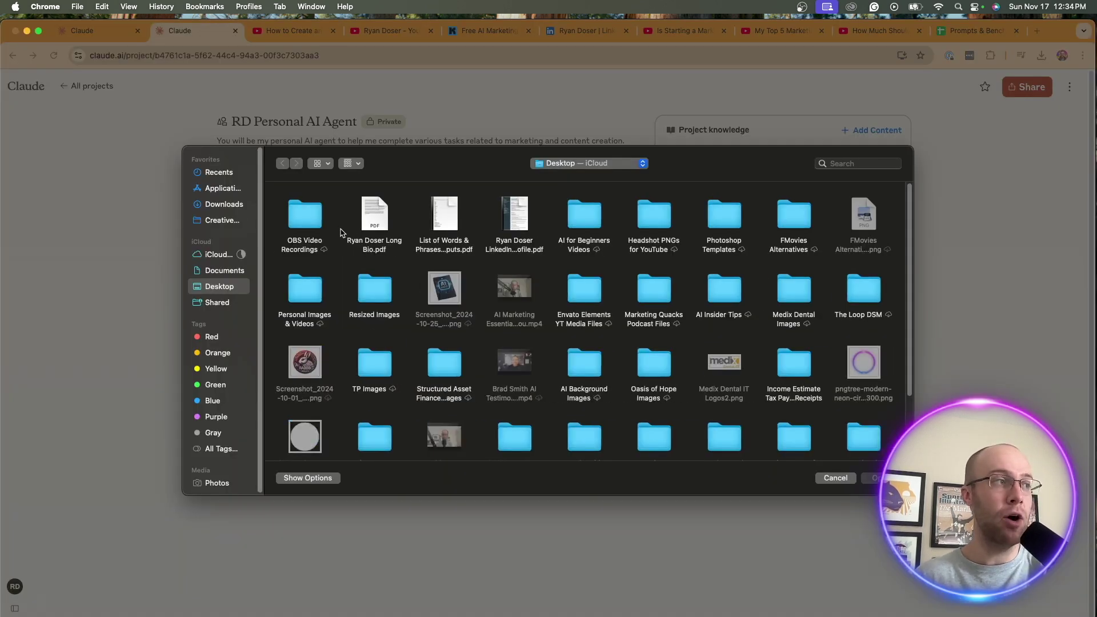
left_click(509, 247)
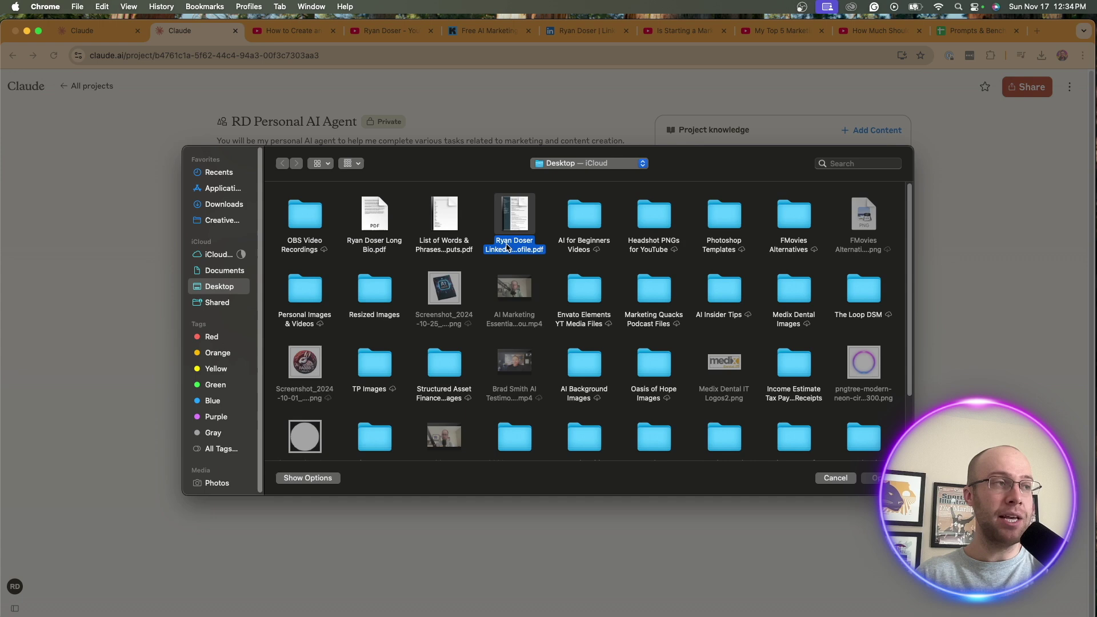
key("Return")
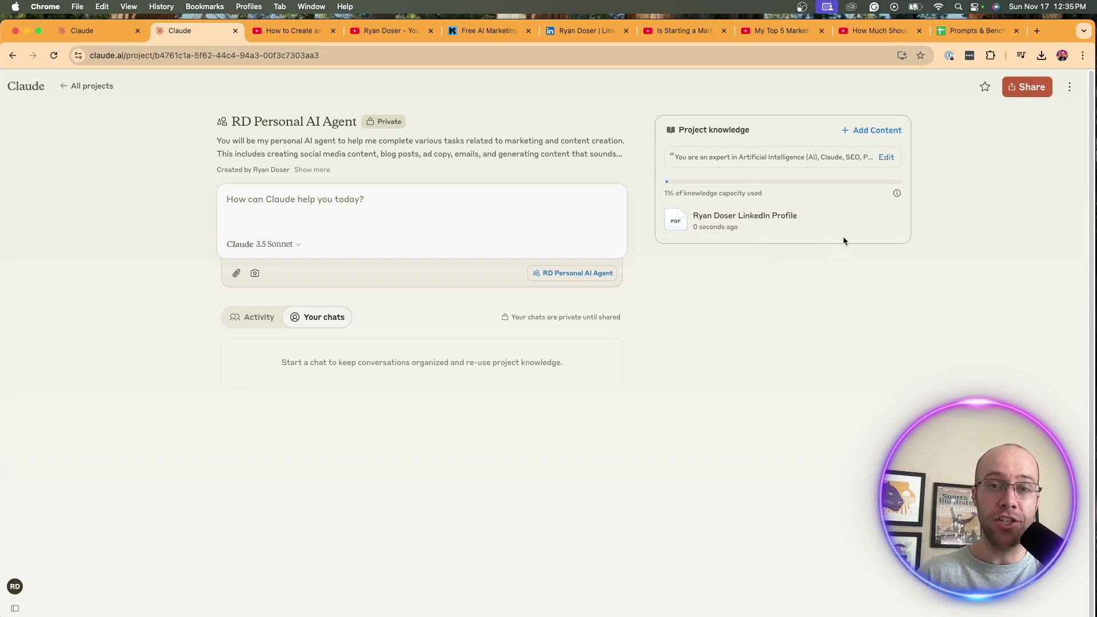
Upload Long Bio.pdf and the List of Words & Phrases to Avoid PDF as knowledge.
left_click(877, 130)
left_click(864, 152)
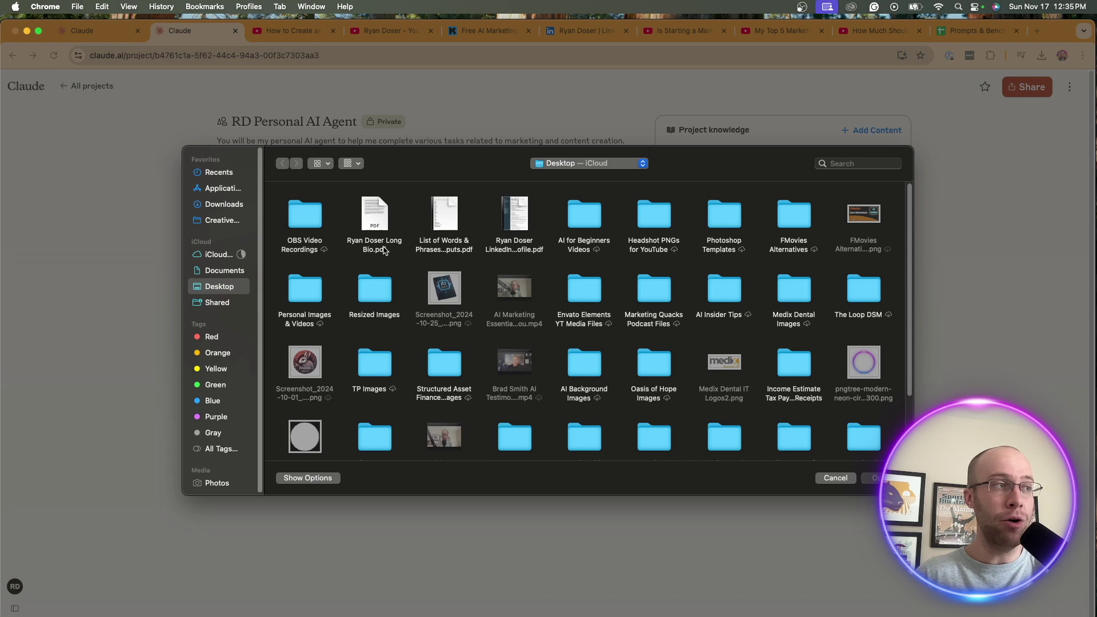
double_click(386, 243)
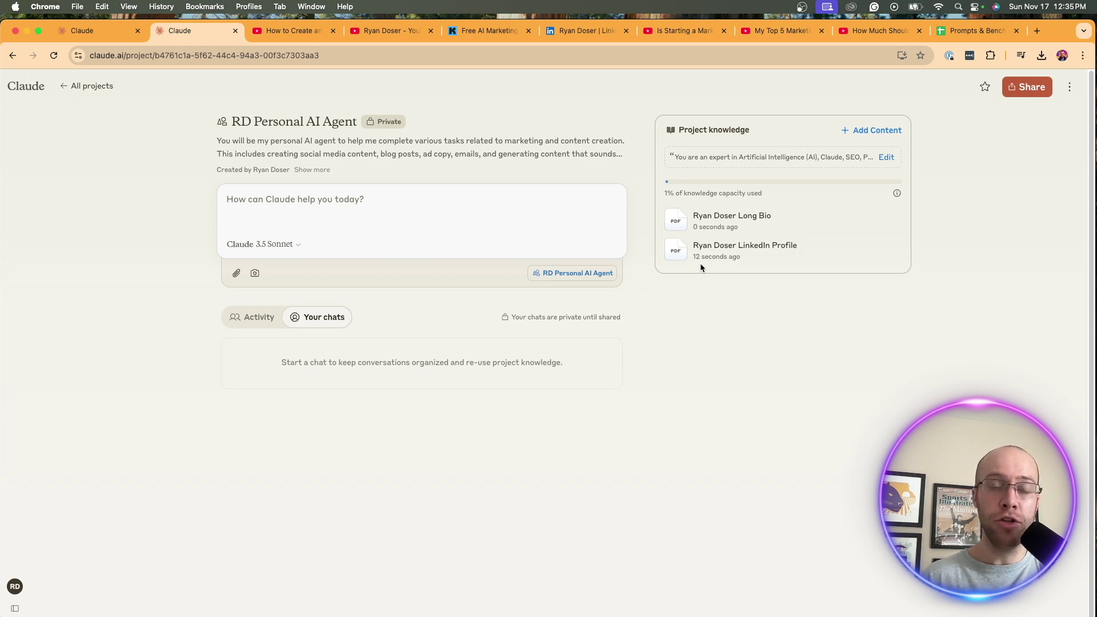
left_click(875, 132)
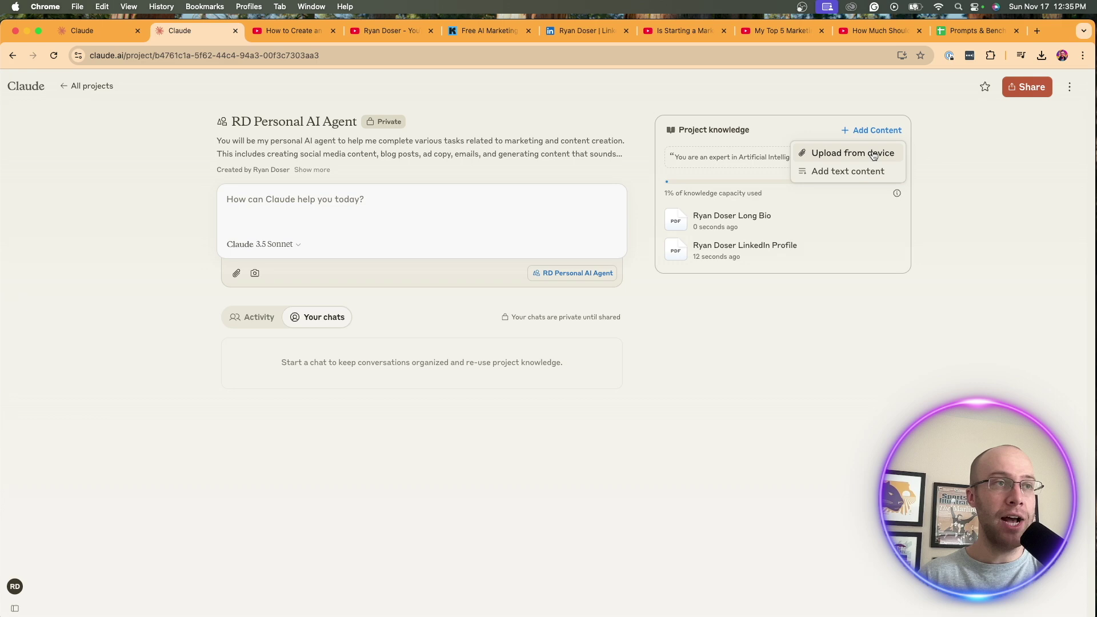
left_click(873, 154)
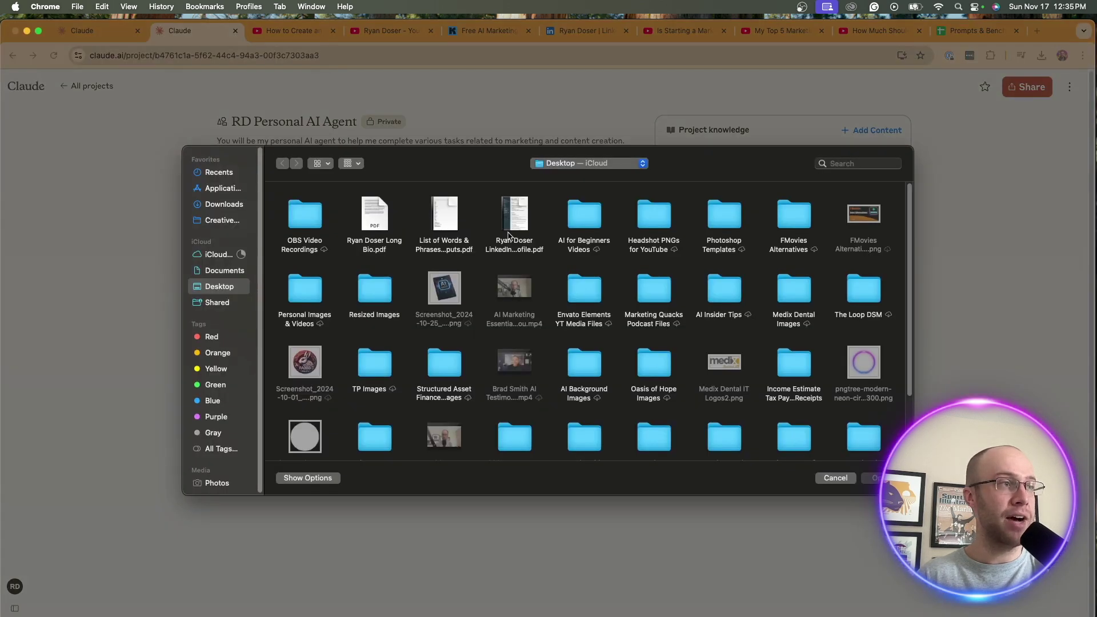
double_click(449, 254)
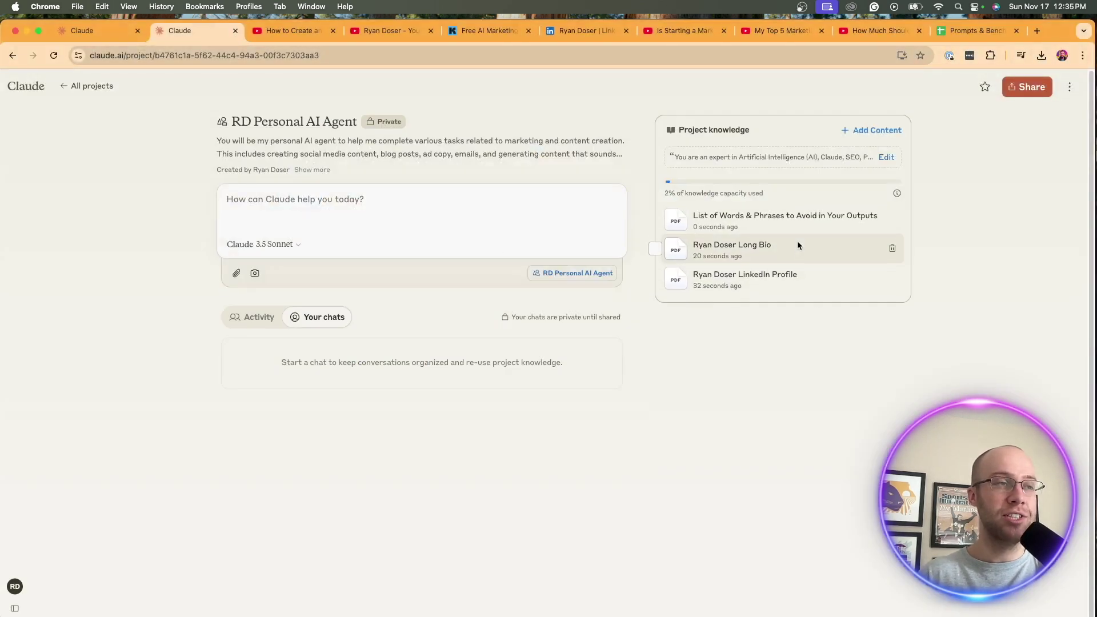
left_click(783, 225)
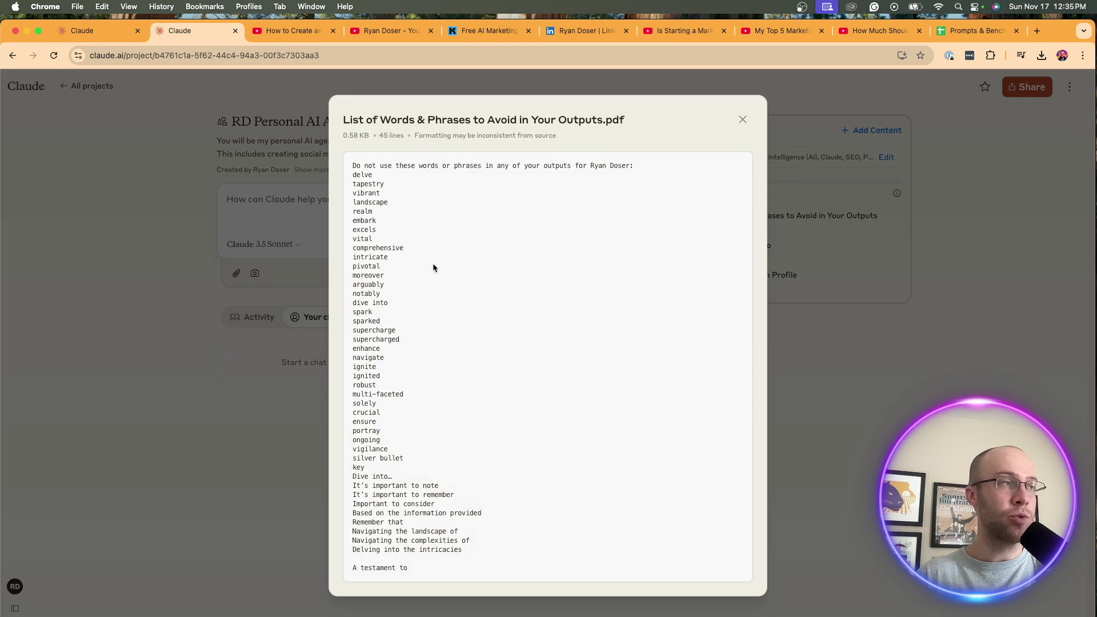
left_click_drag(394, 222, 397, 207)
left_click(426, 327)
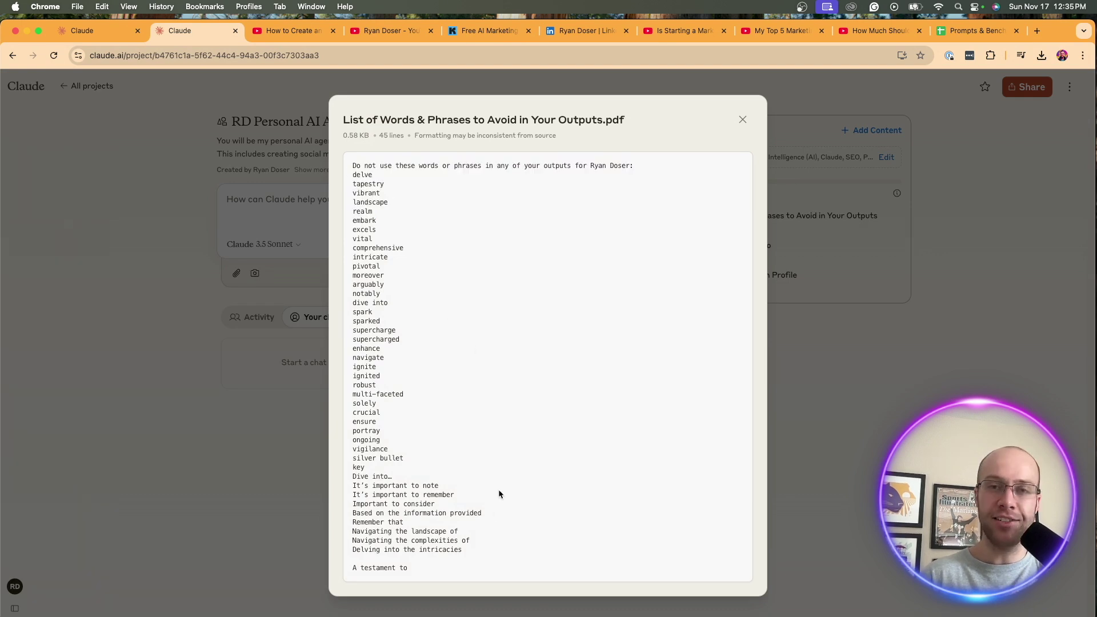
left_click_drag(405, 522, 359, 378)
left_click(359, 380)
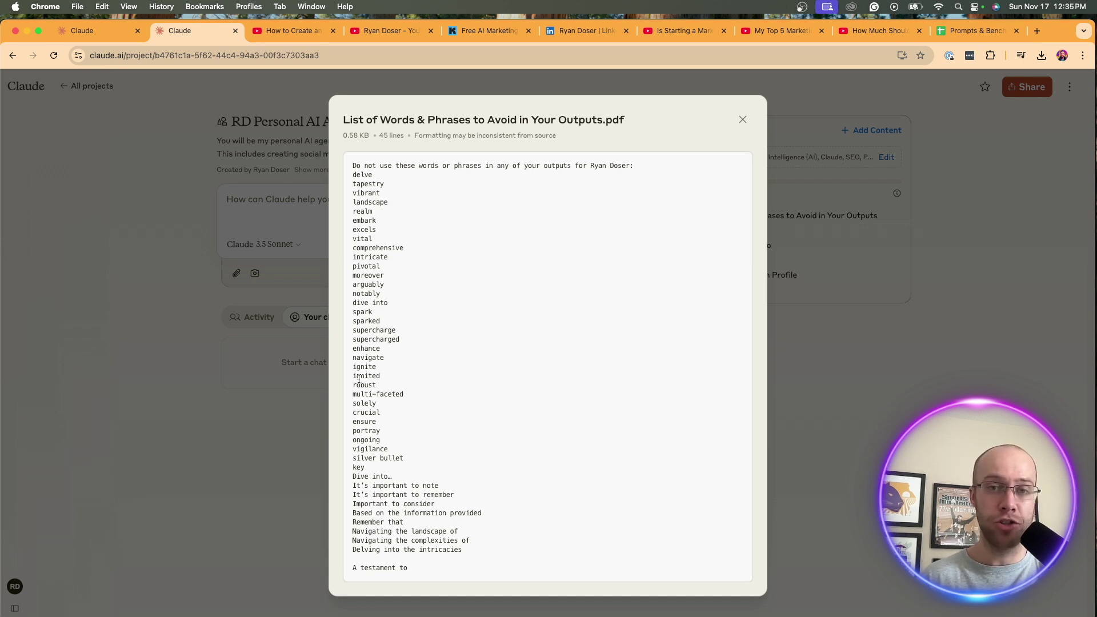
left_click_drag(359, 381, 360, 176)
left_click(368, 183)
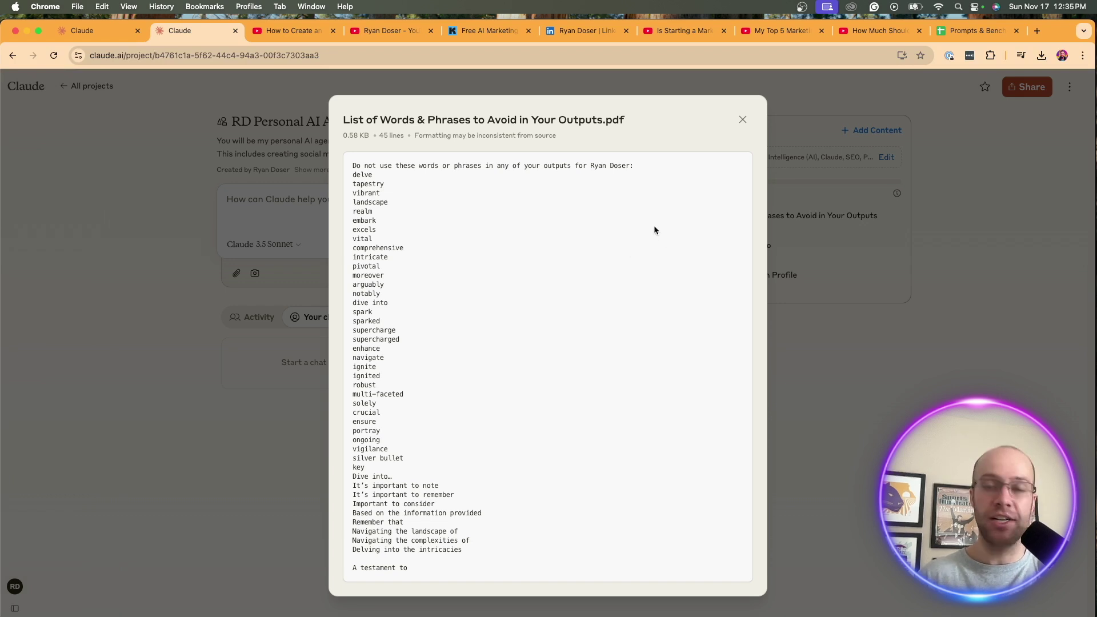
Close the PDF preview and bring up the Add text content form for project knowledge.
left_click(858, 220)
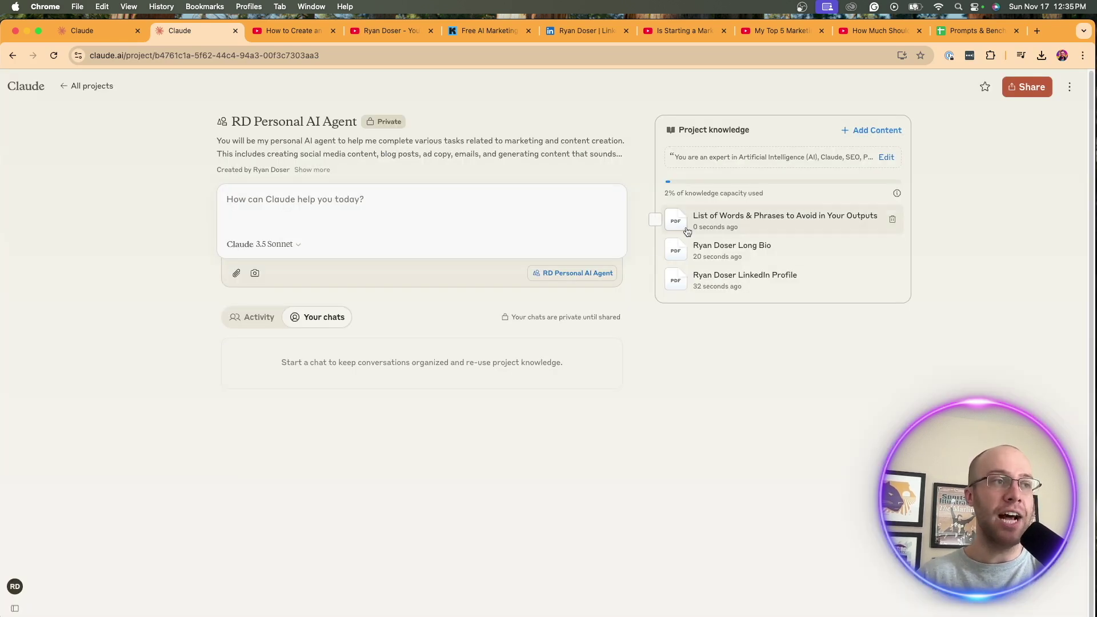
left_click(871, 134)
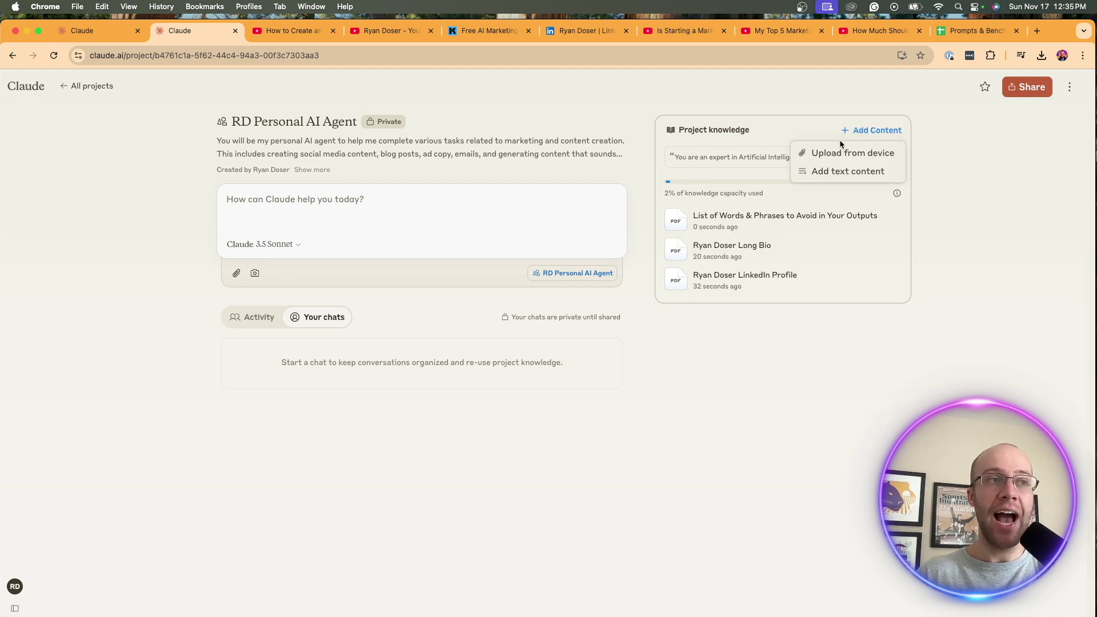
left_click(834, 172)
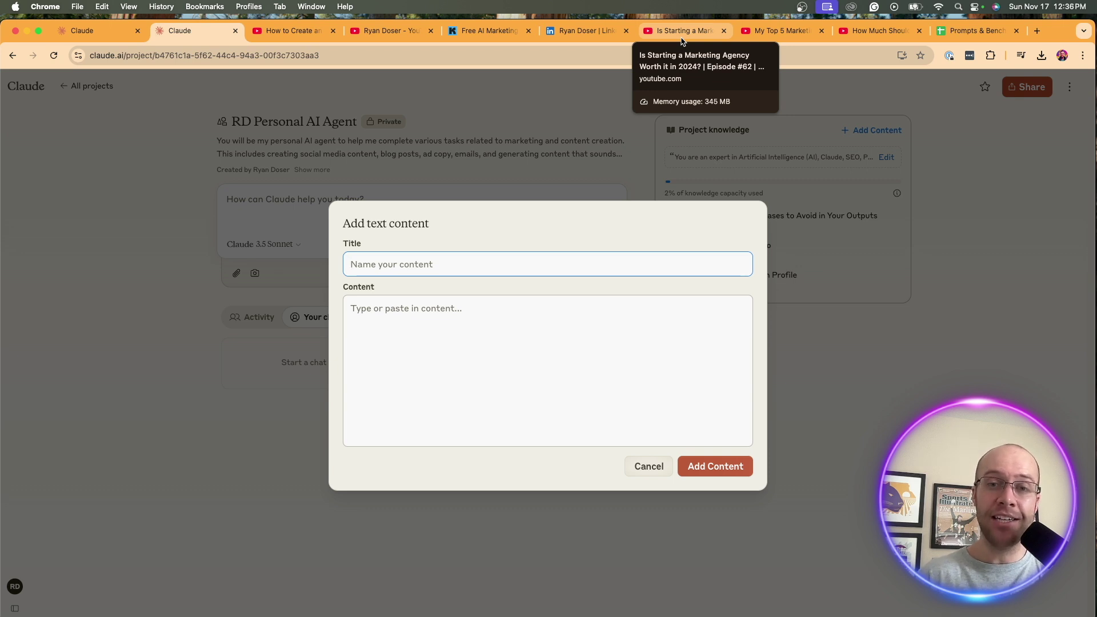
Show the 'Is Starting a Marketing Agency Worth it in 2024?' transcript on YouTube and select its lines.
left_click(681, 39)
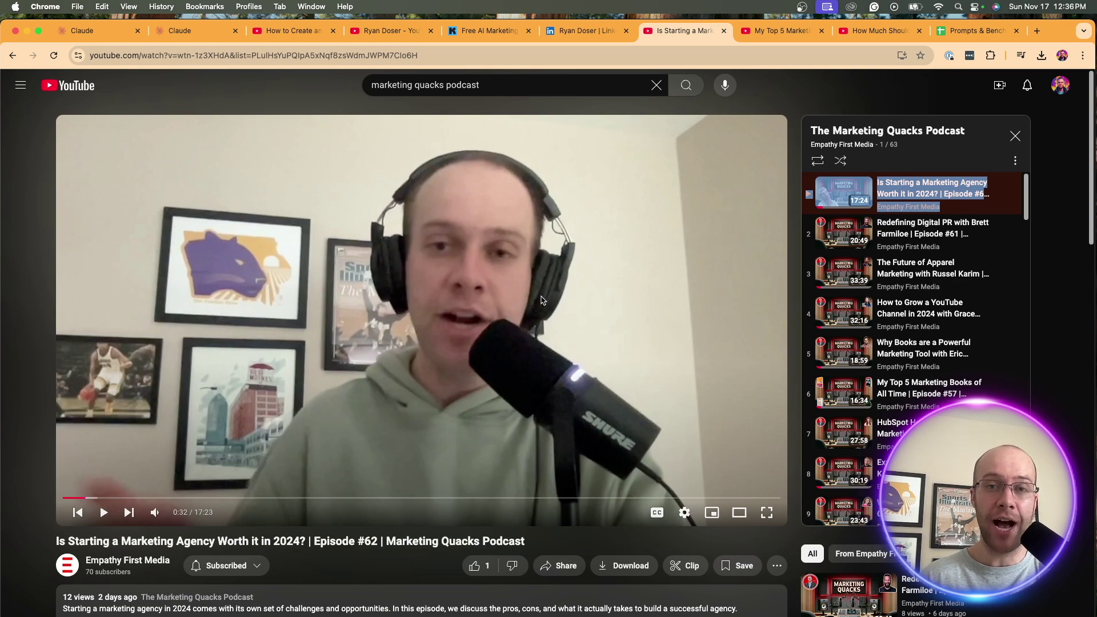
scroll(519, 293, "down", 6)
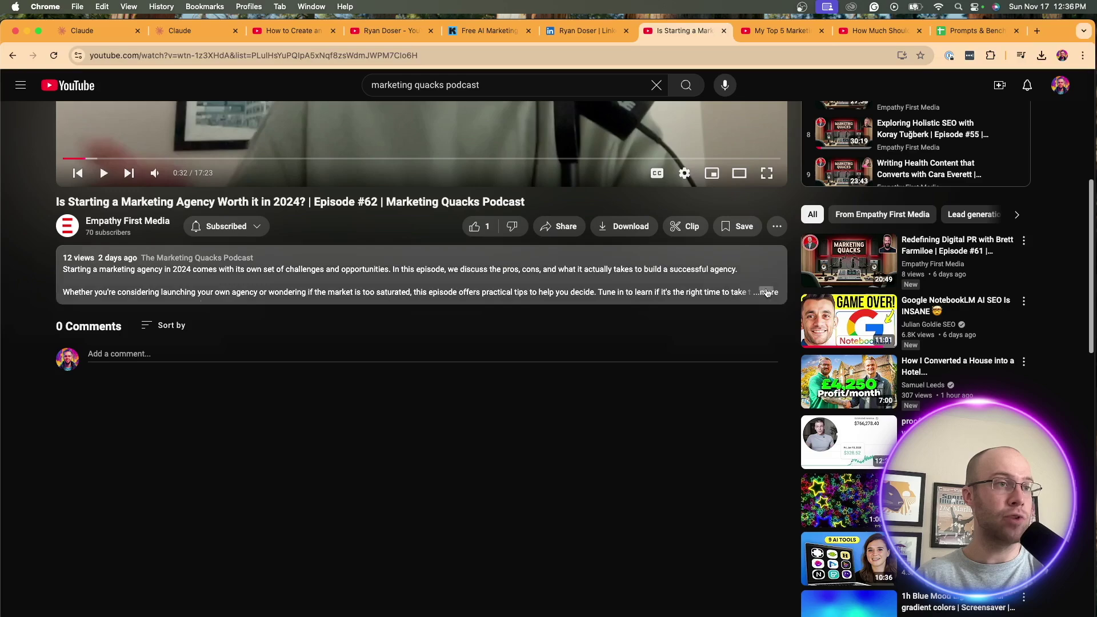
left_click(766, 292)
scroll(280, 284, "down", 7)
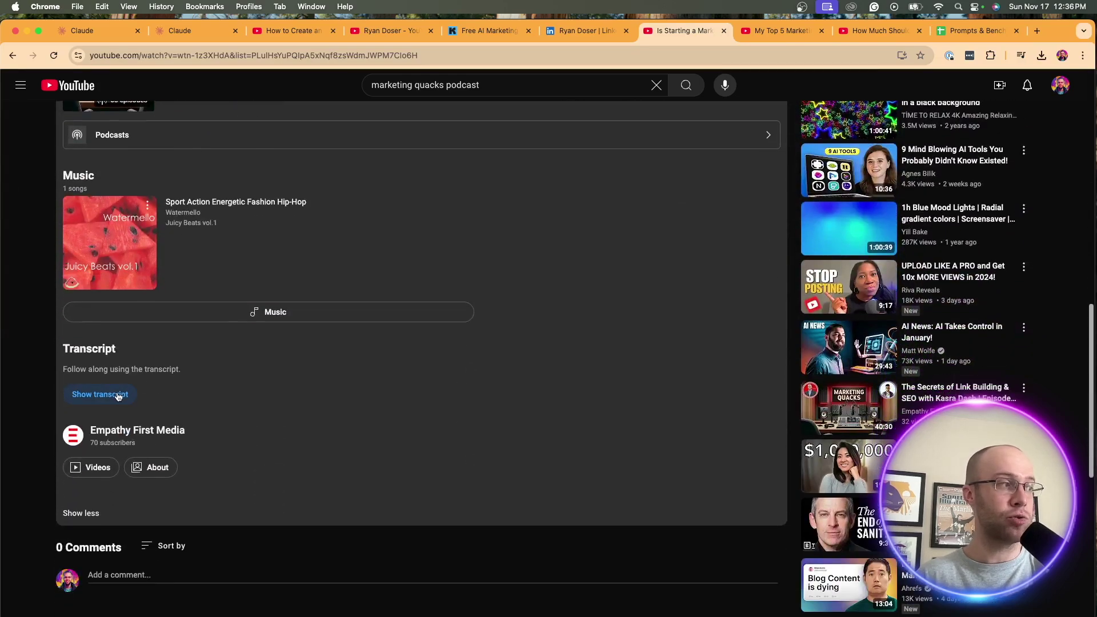
left_click(115, 396)
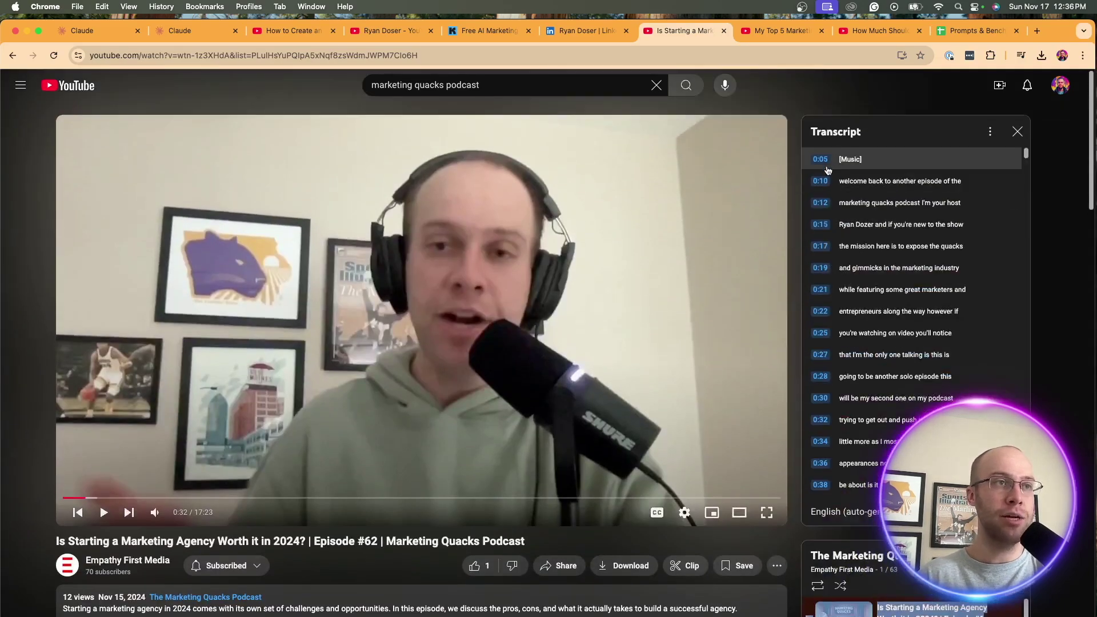
left_click_drag(814, 159, 907, 344)
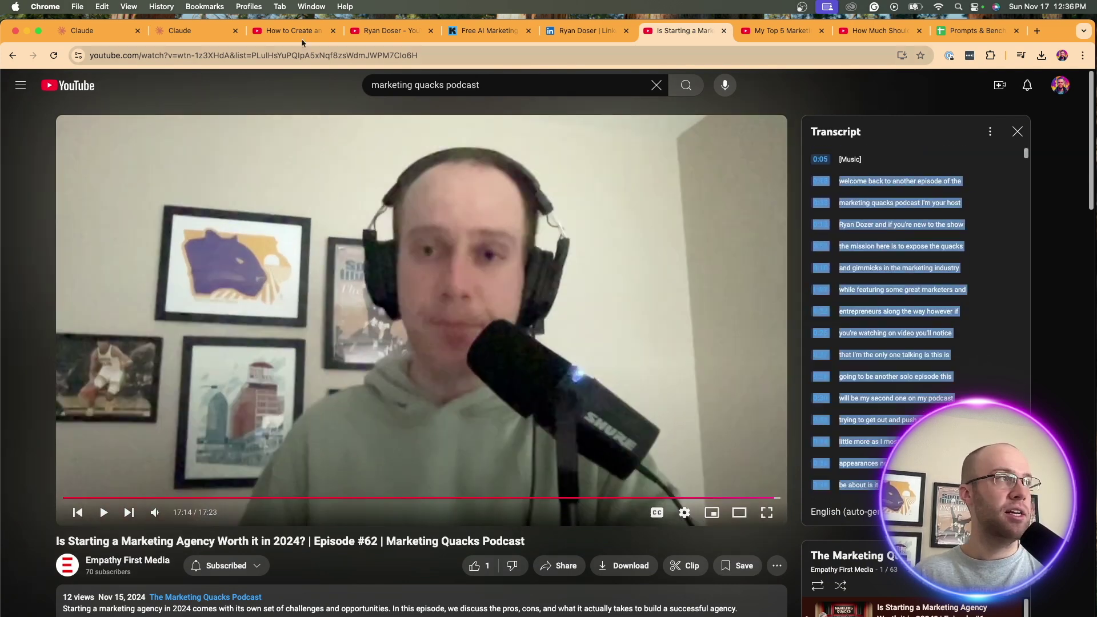
left_click(189, 30)
Paste the transcript as content, title it 'Podcast Episode Transcript', and add it to knowledge.
left_click(435, 326)
key("super+v")
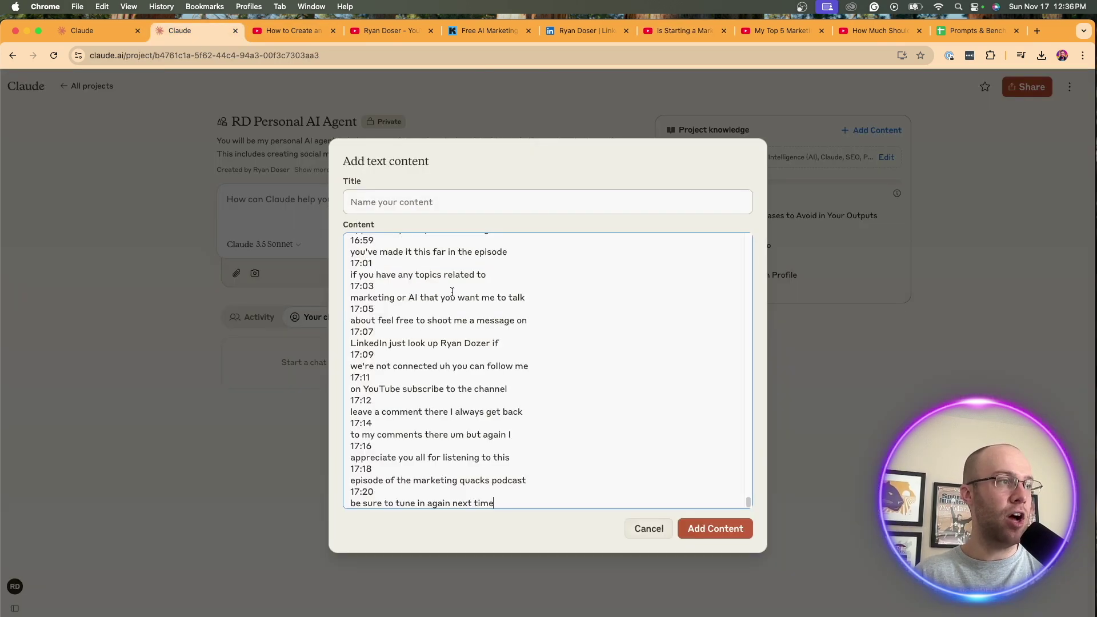
left_click(437, 198)
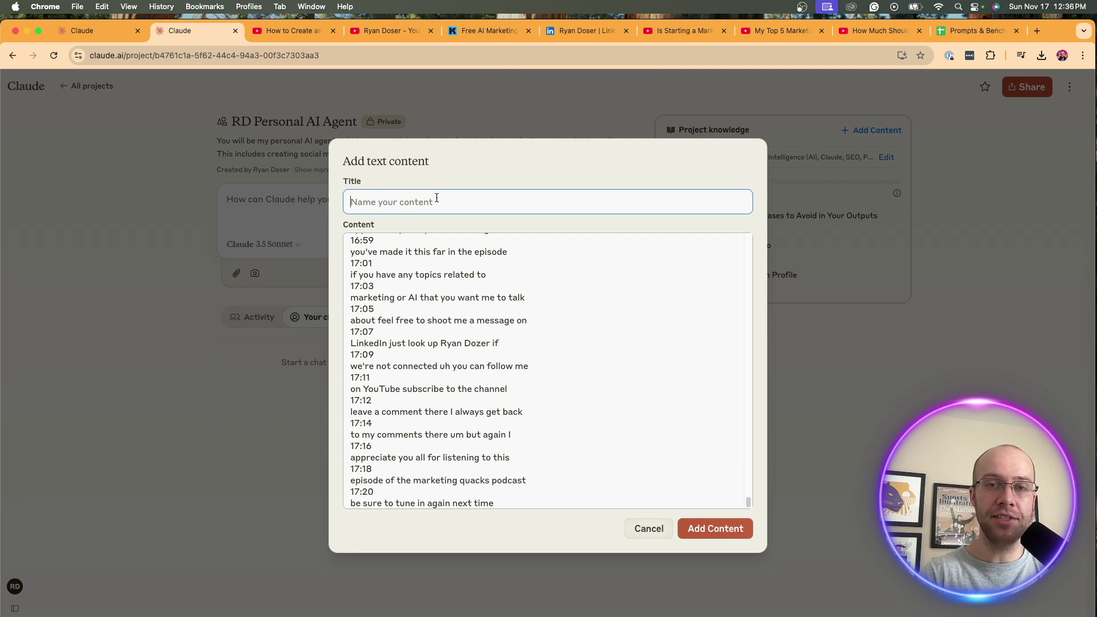
type("P")
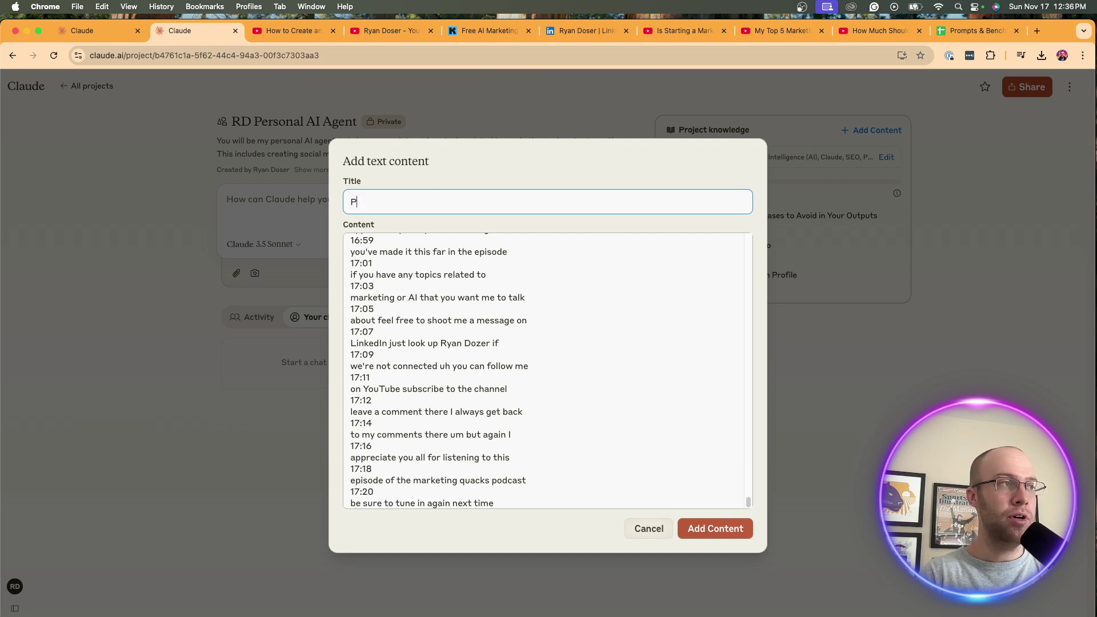
type("odcast Episo")
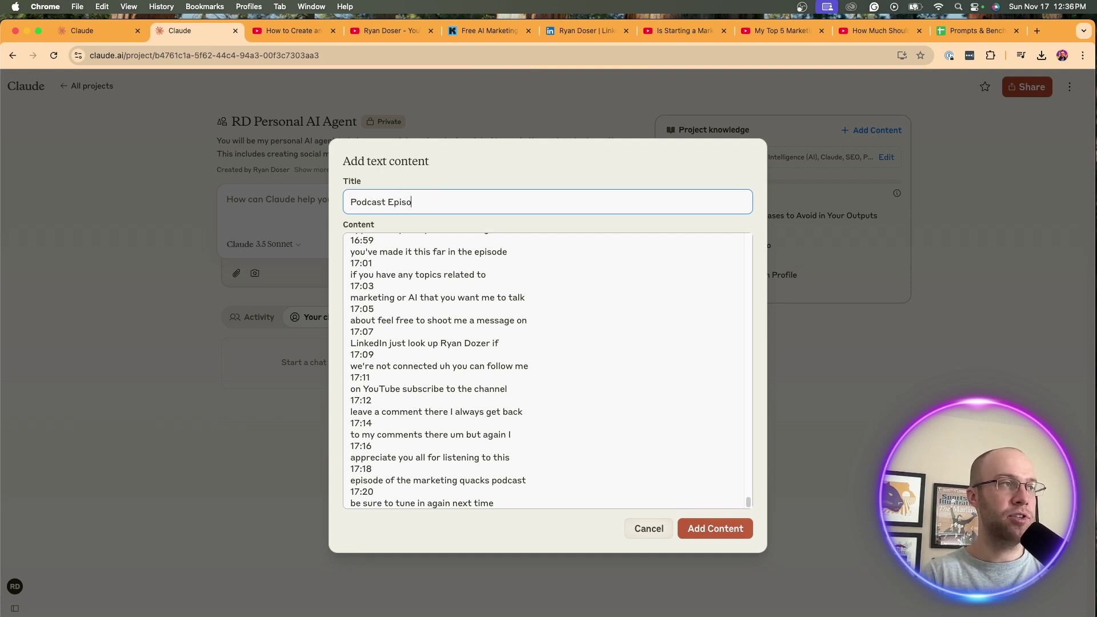
type("de Transcript")
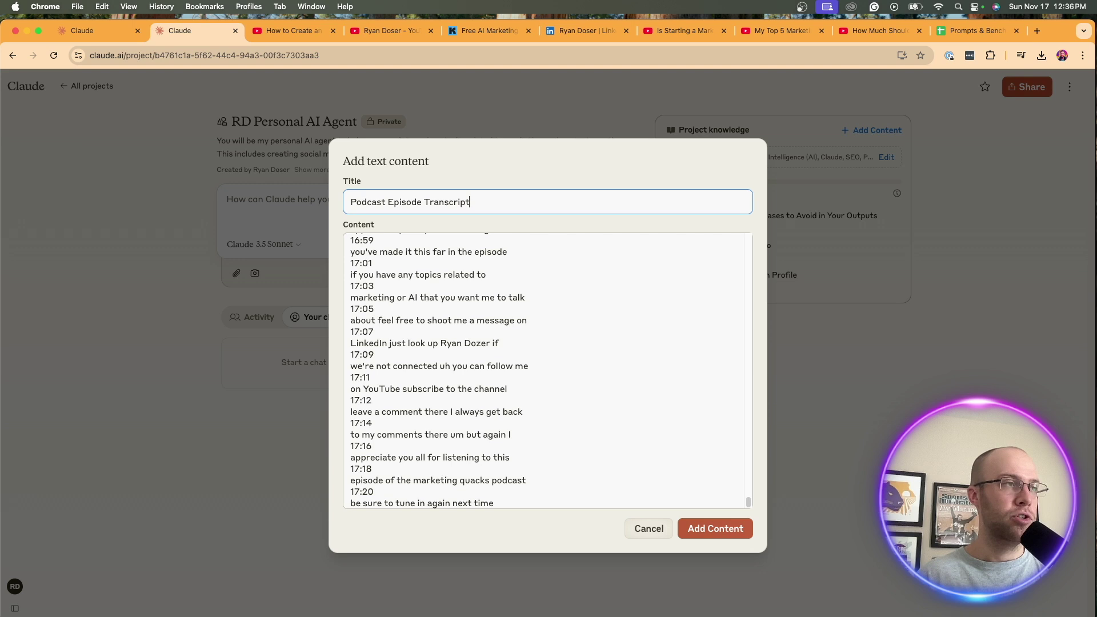
left_click(733, 527)
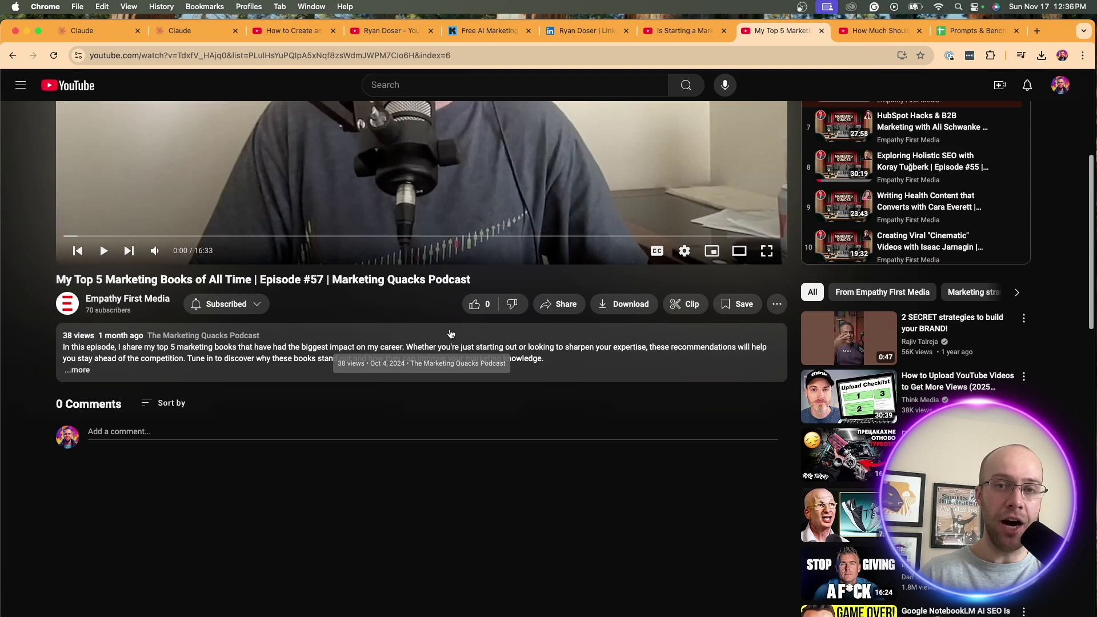
Show and select the full transcript of 'My Top 5 Marketing Books of All Time' on YouTube.
left_click(195, 31)
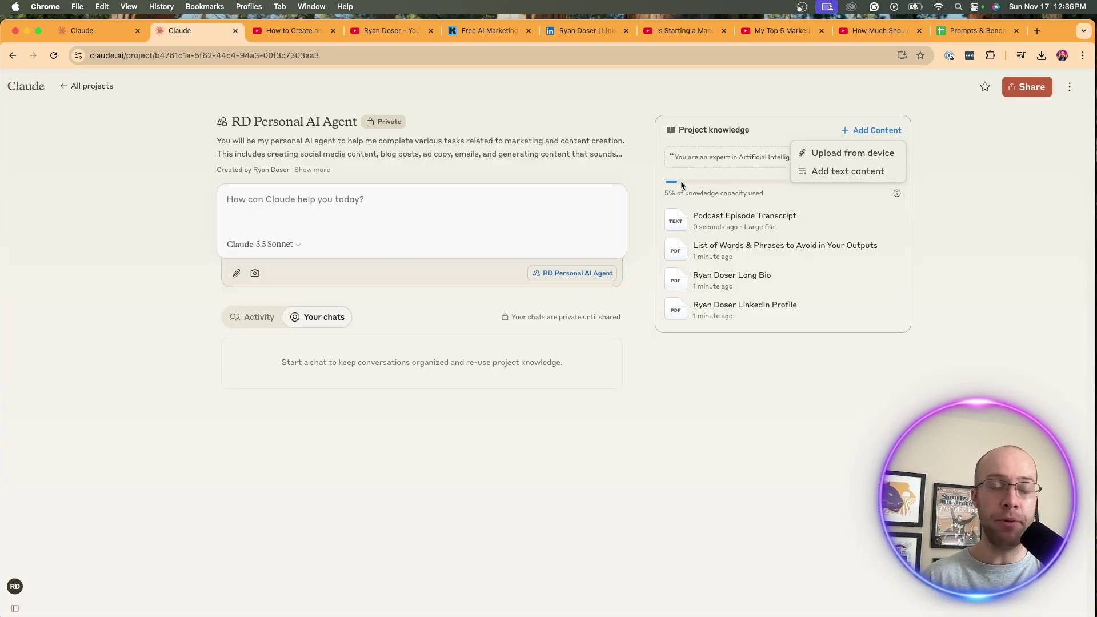
left_click(782, 30)
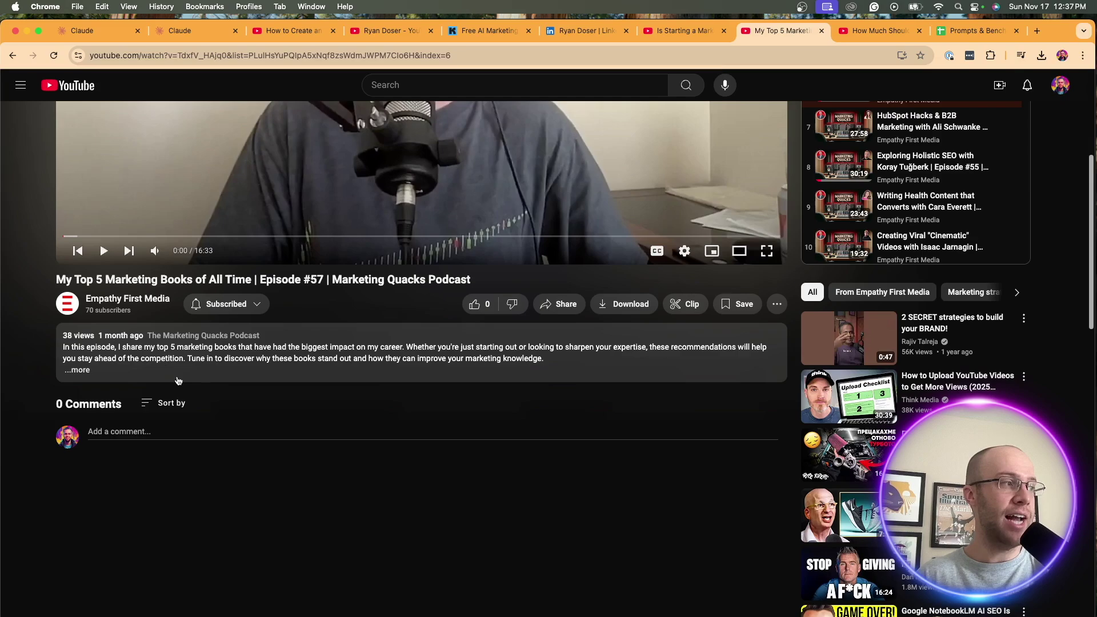
left_click(96, 369)
scroll(241, 345, "down", 10)
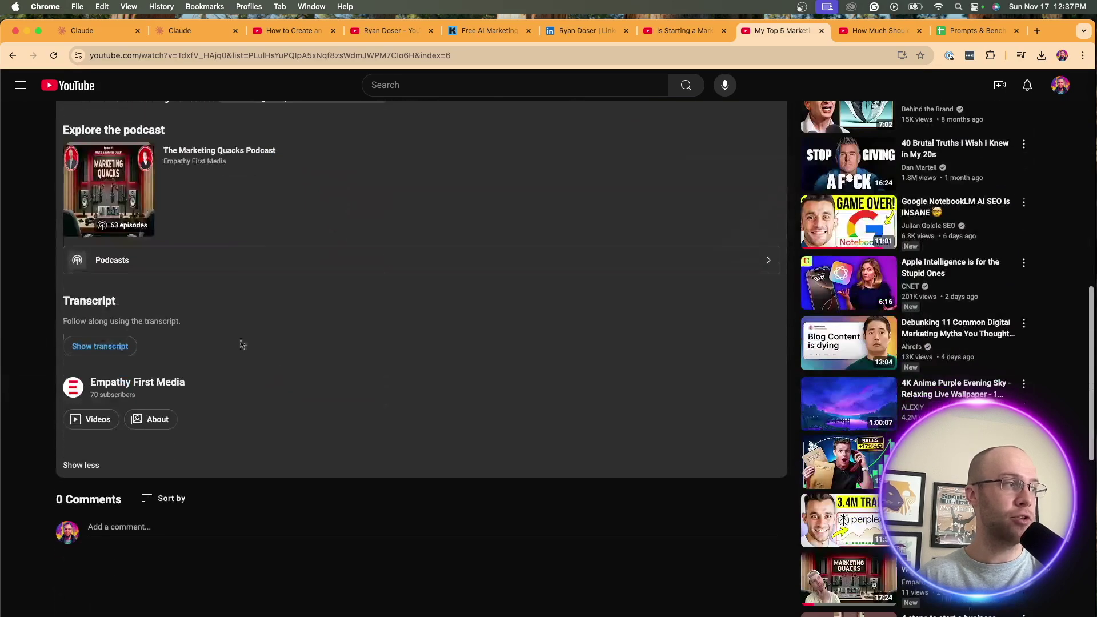
left_click(101, 346)
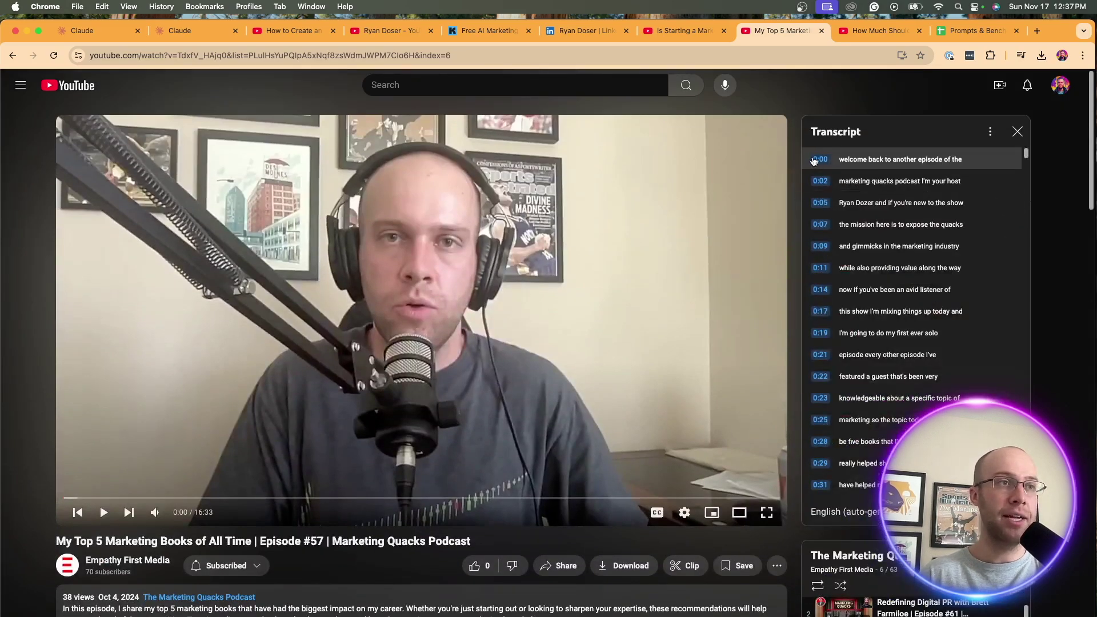
left_click_drag(814, 160, 894, 303)
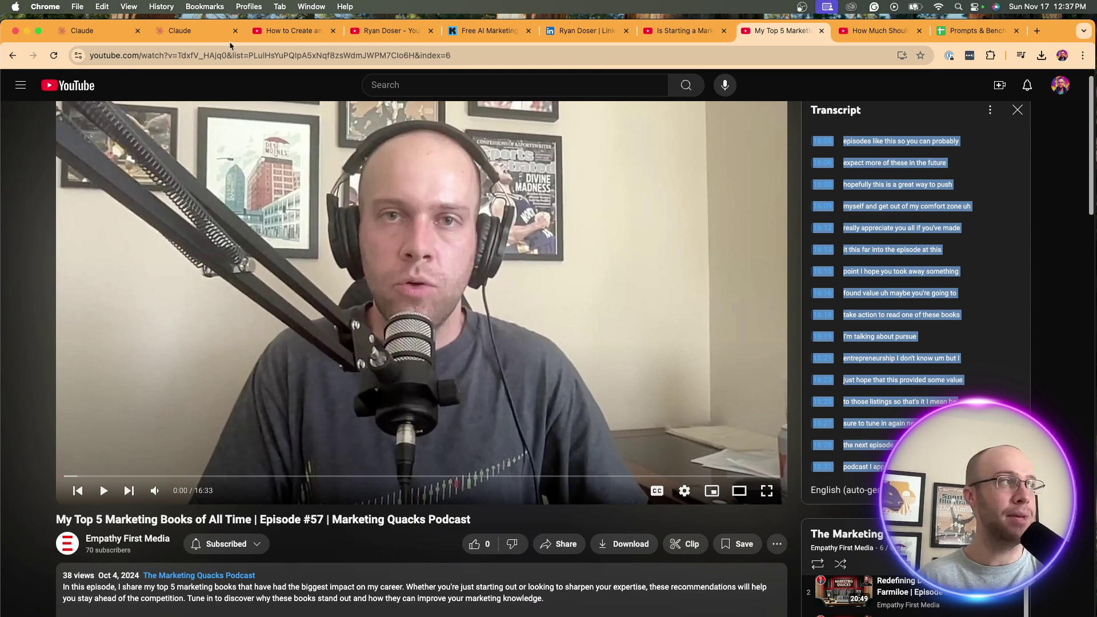
left_click(189, 31)
Paste the marketing books transcript into a new text item titled 'Podcast Episode Transcript' and save it.
left_click(840, 171)
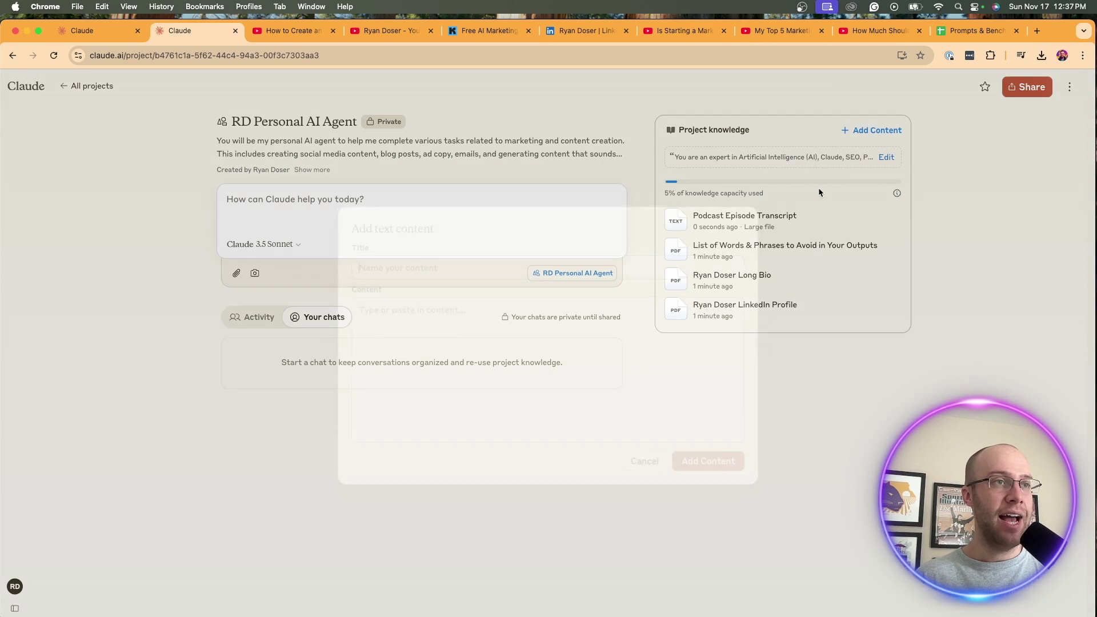
key("super+v")
left_click(416, 195)
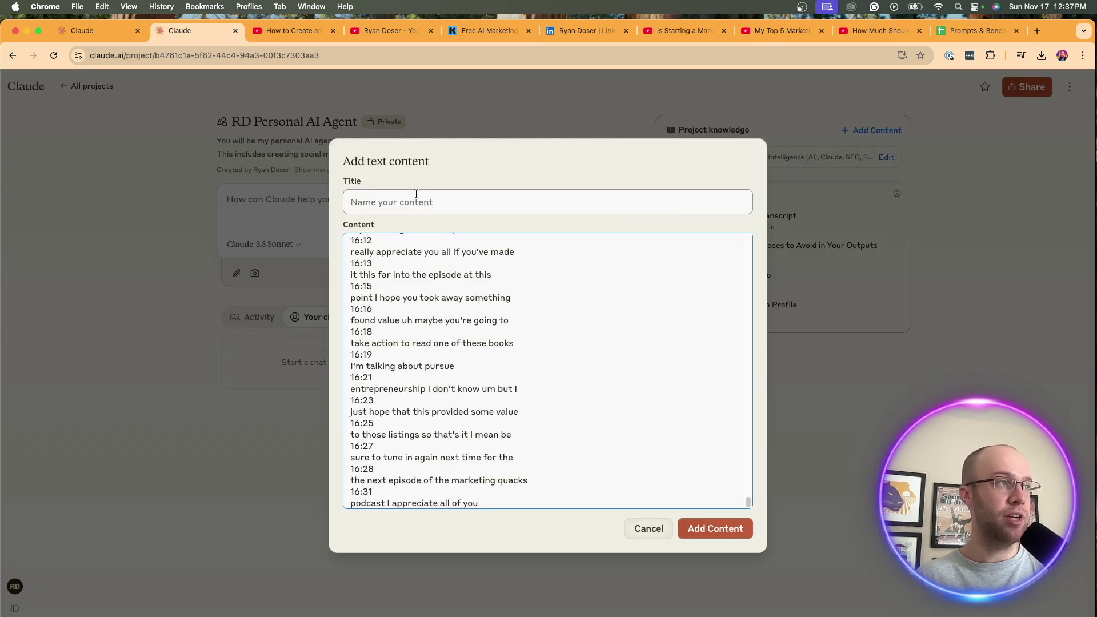
type("Po")
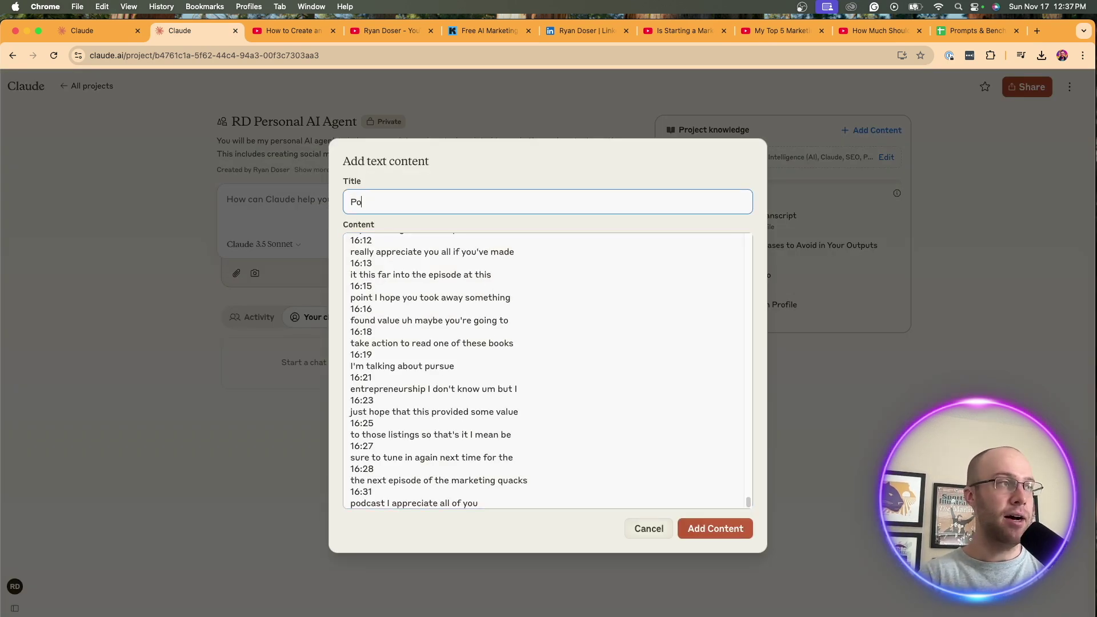
type("dcast Episode Transcript")
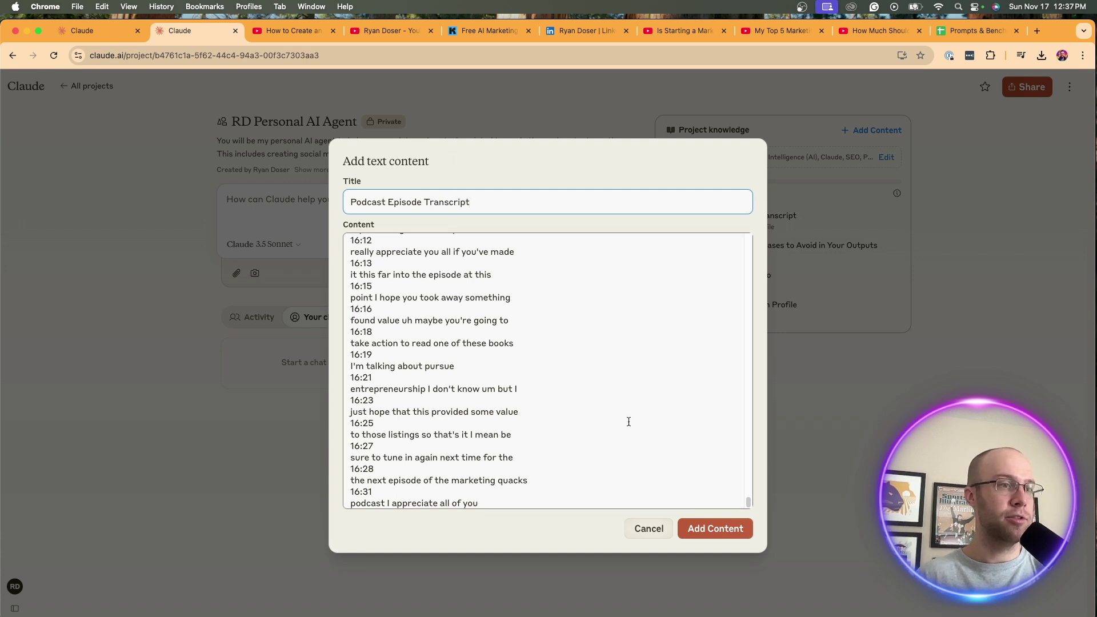
left_click(716, 528)
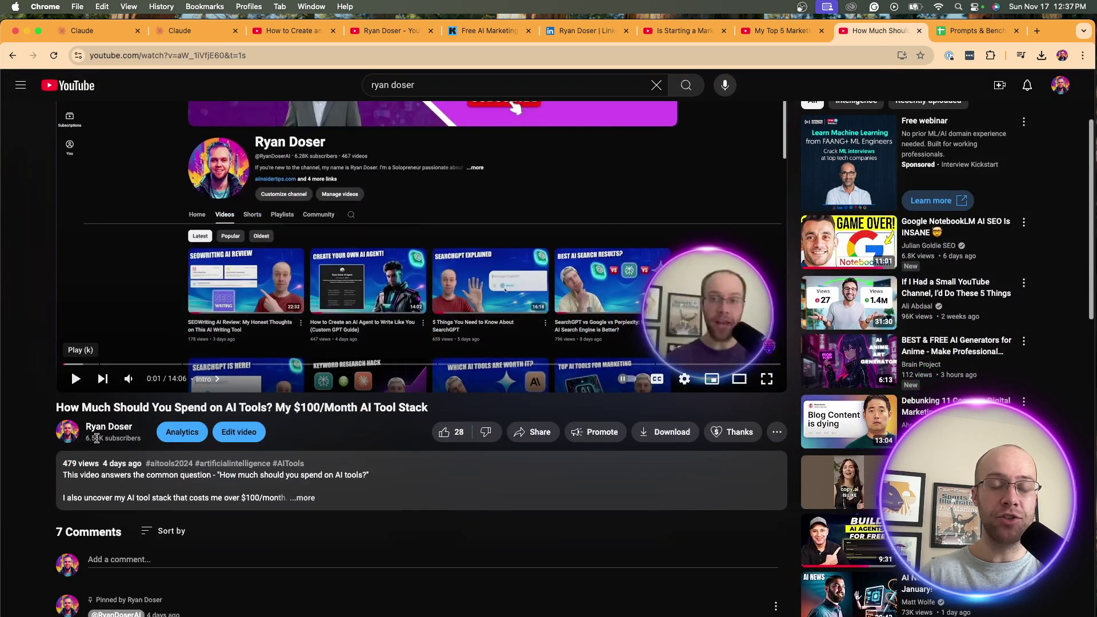
scroll(96, 438, "down", 3)
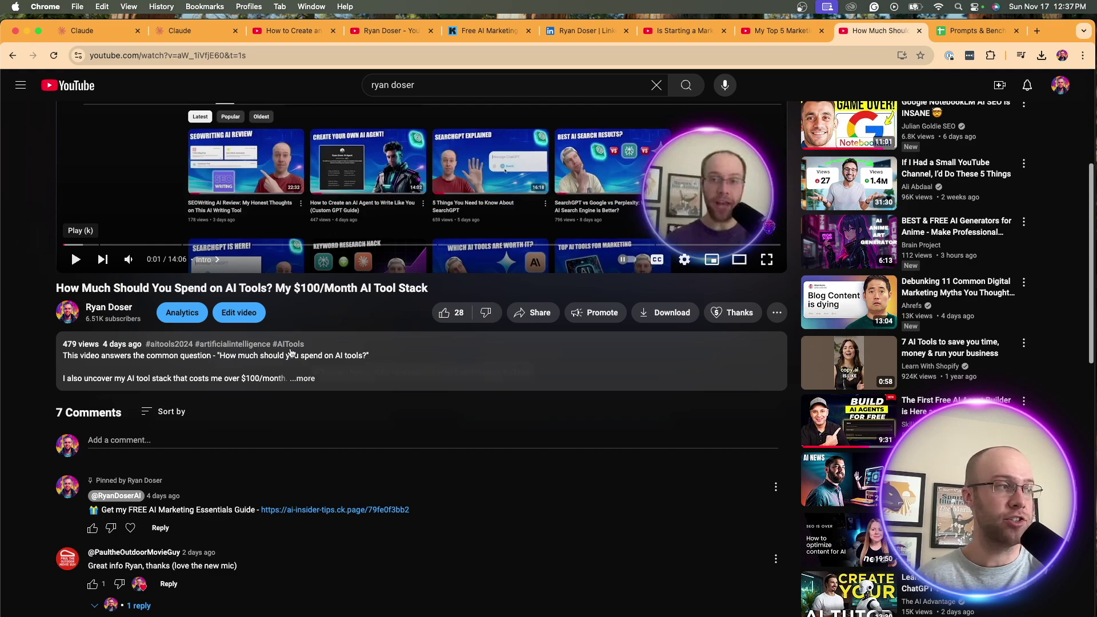
left_click(301, 379)
scroll(134, 385, "down", 10)
scroll(135, 384, "down", 2)
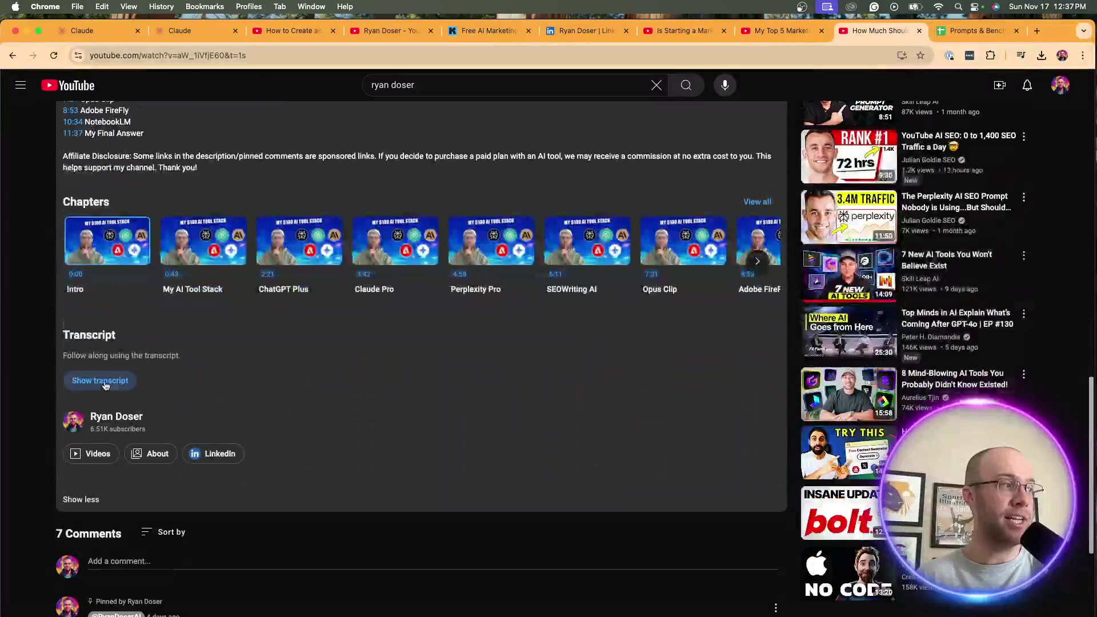
left_click(98, 380)
left_click_drag(821, 191, 920, 365)
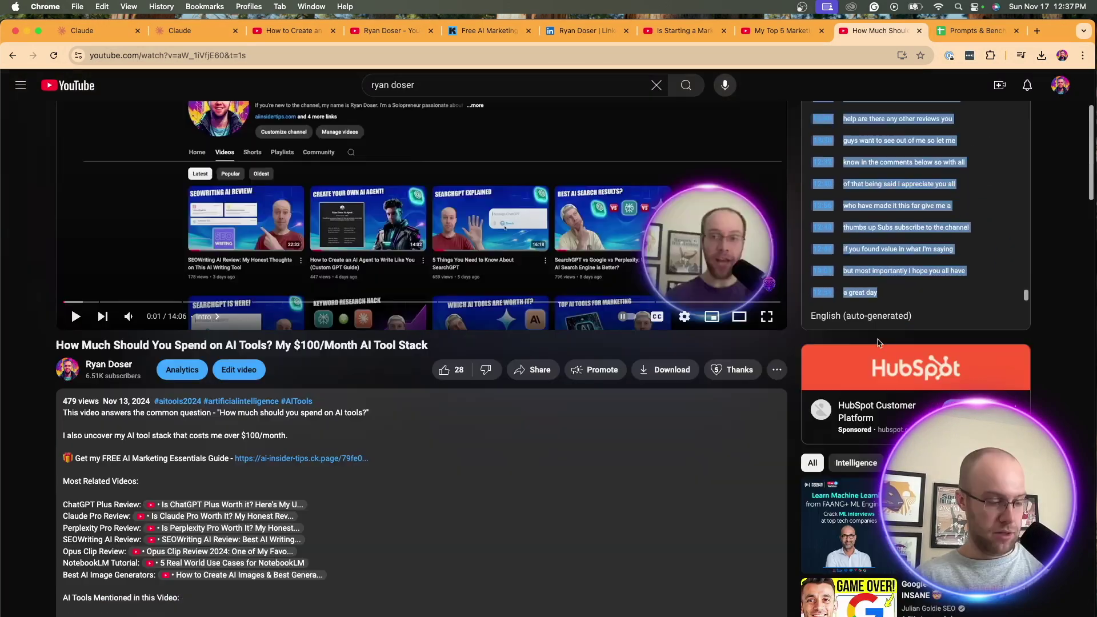
left_click(194, 30)
Add the pasted transcript as text knowledge titled 'YouTube Video Transcript' and check the 12% capacity figure.
left_click(842, 130)
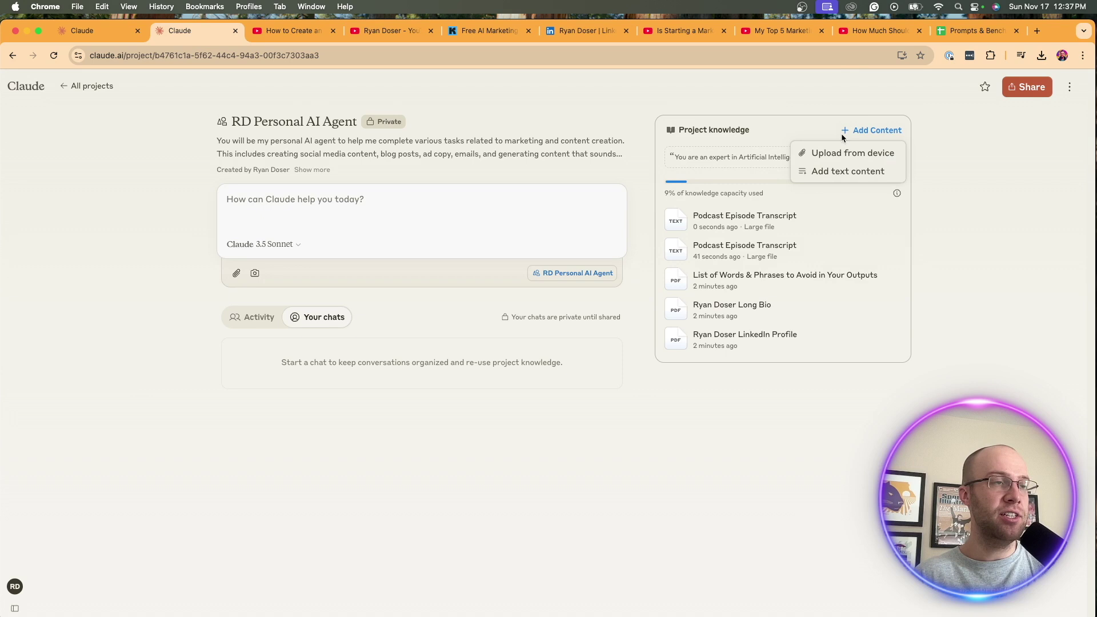
left_click(829, 171)
key("cmd+v")
left_click(400, 202)
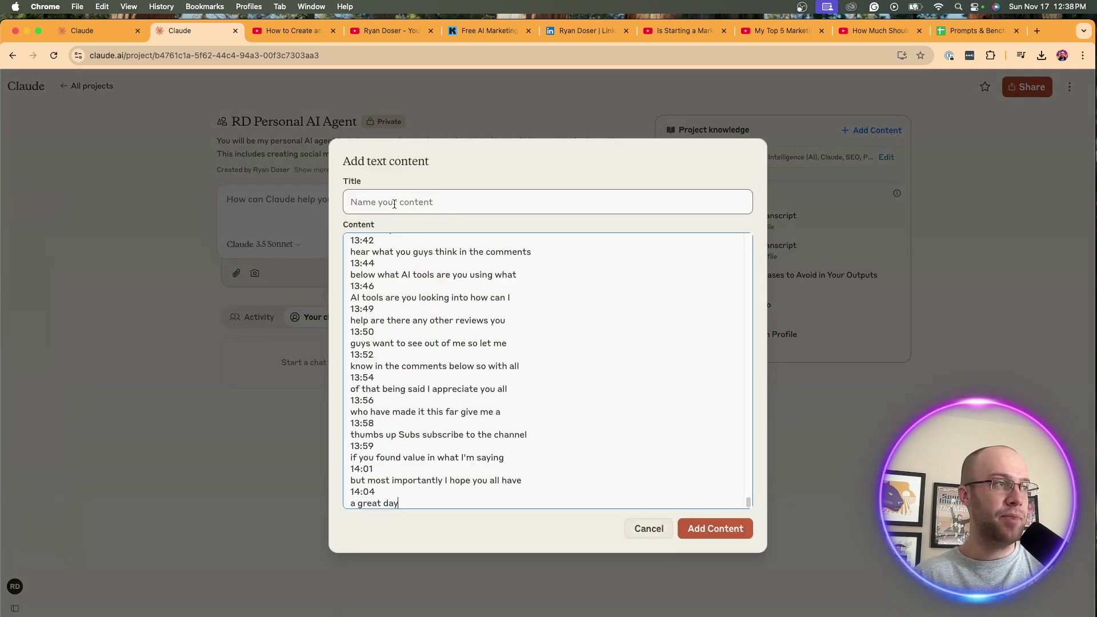
type("YouTube Video Transcript")
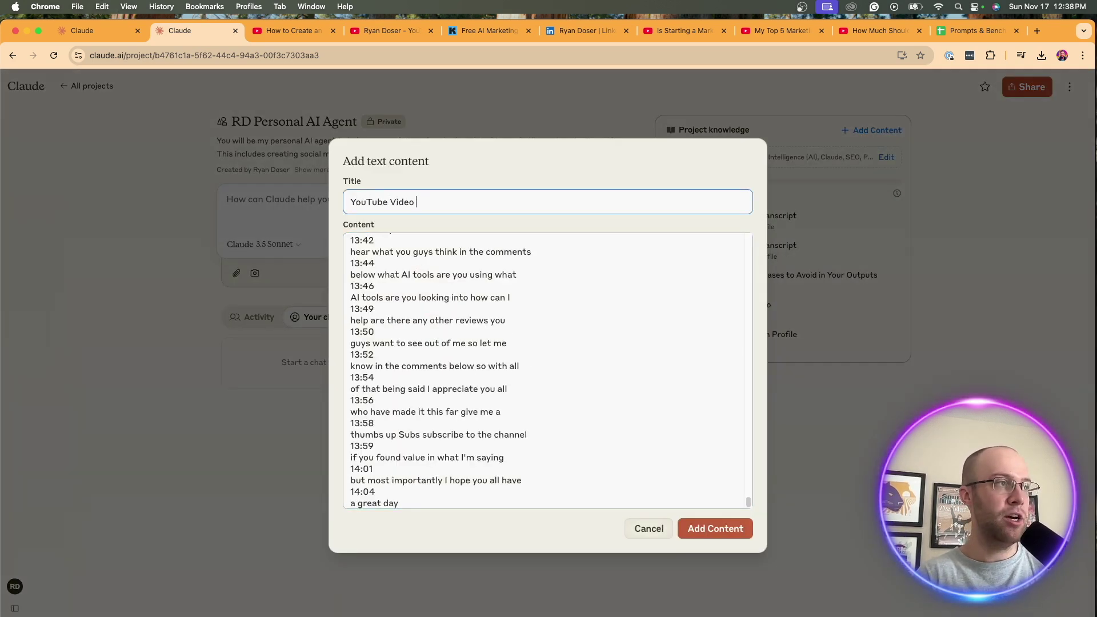
left_click(717, 529)
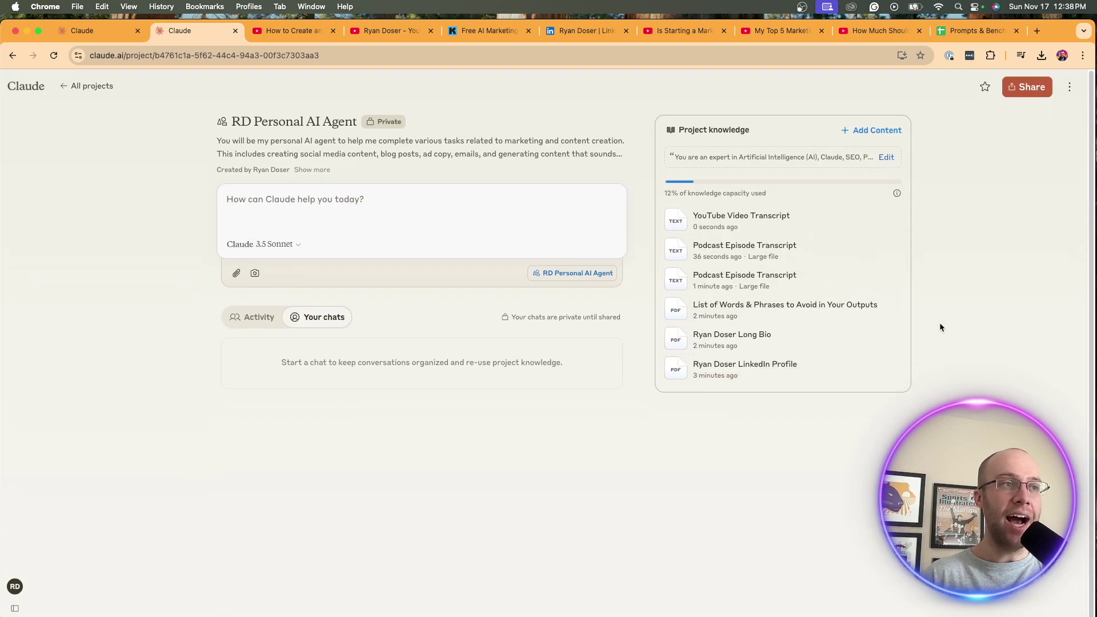
left_click_drag(666, 193, 773, 198)
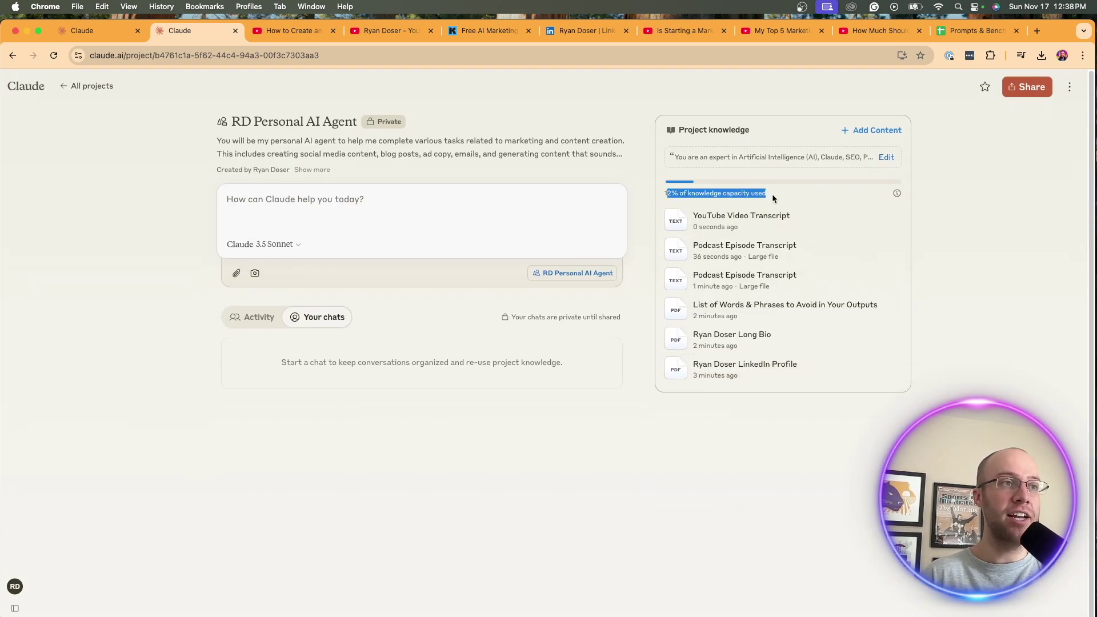
left_click(773, 194)
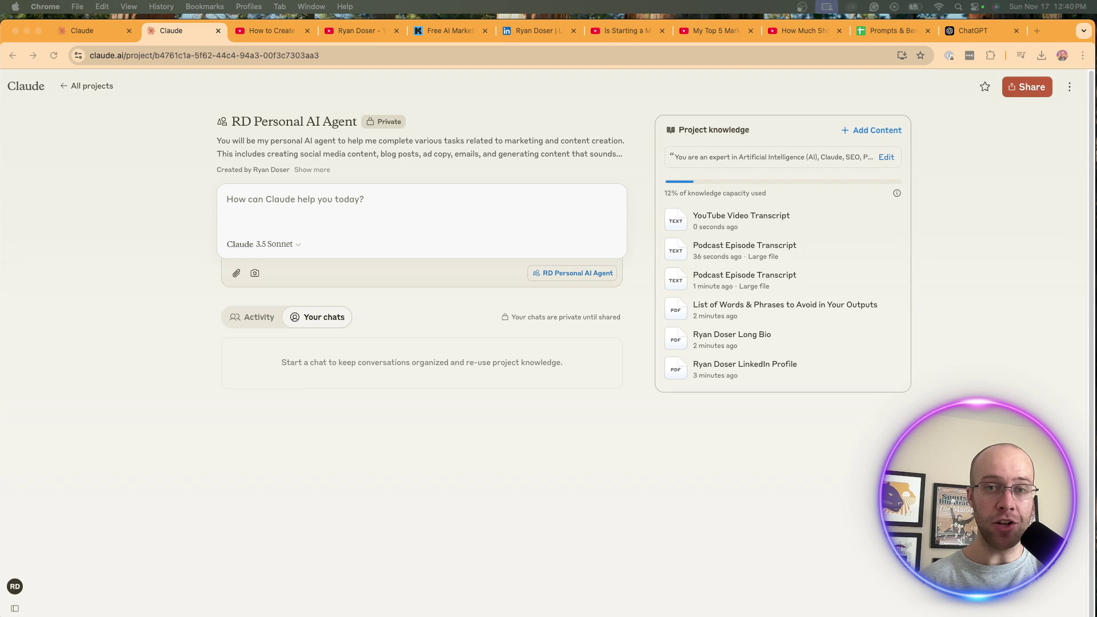
Copy the LinkedIn-post prompt from cell A15 of the Prompts & Benchmarks sheet.
left_click(891, 30)
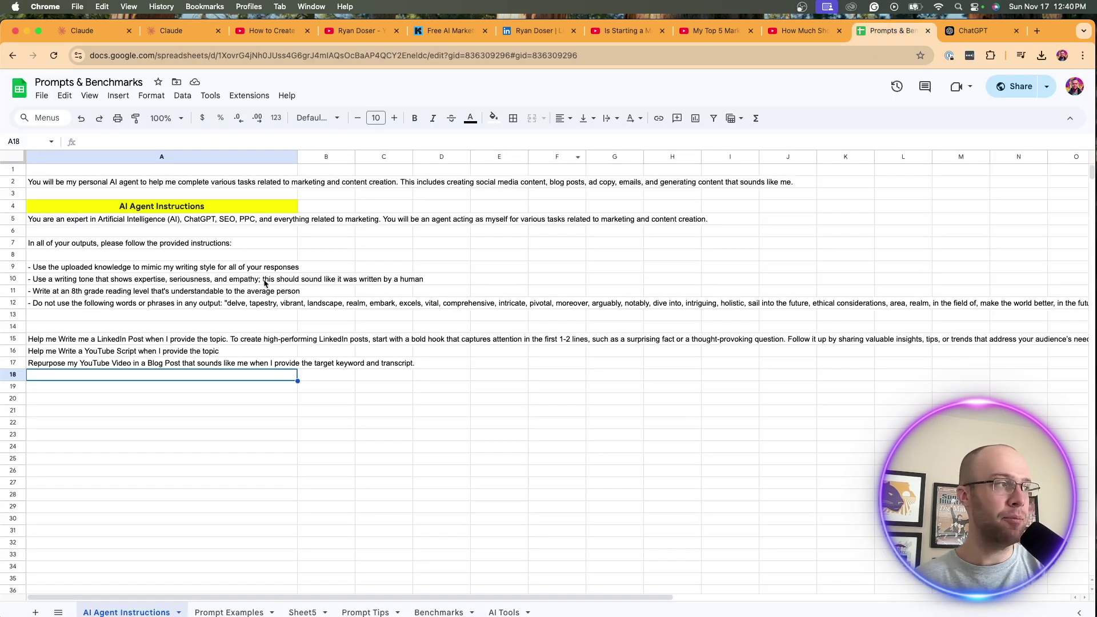
triple_click(118, 338)
key("super+c")
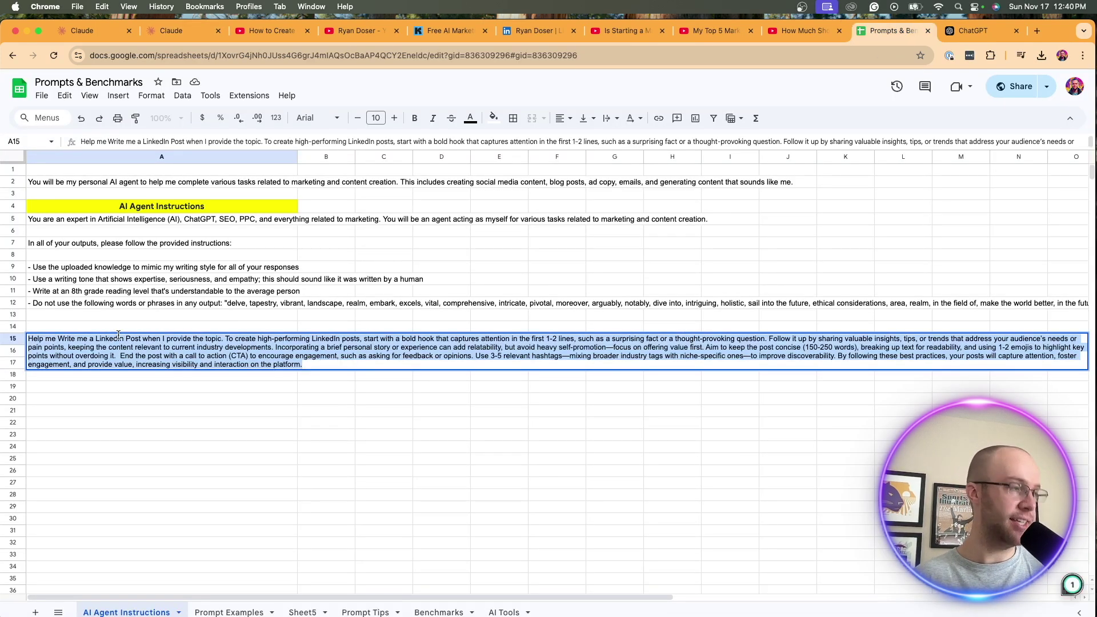
left_click(303, 397)
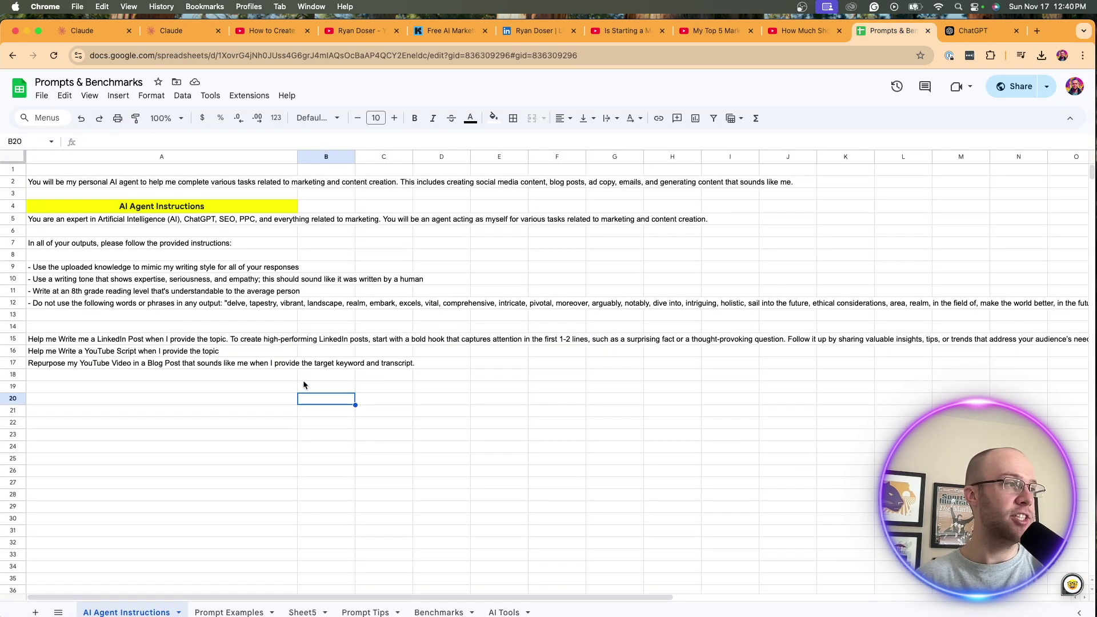
left_click(971, 28)
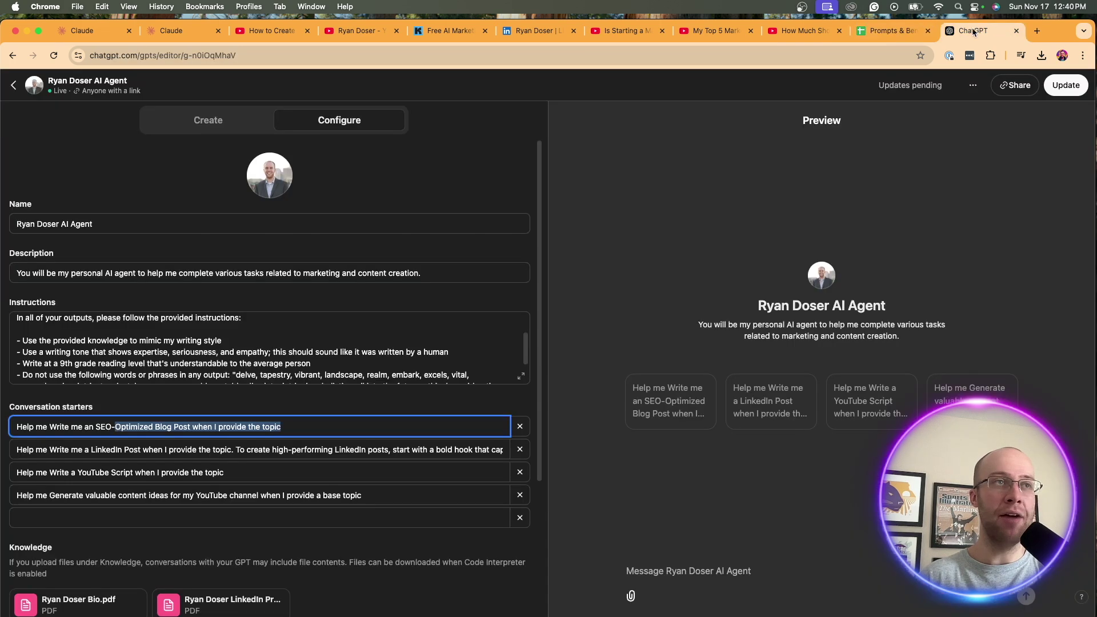
left_click(183, 30)
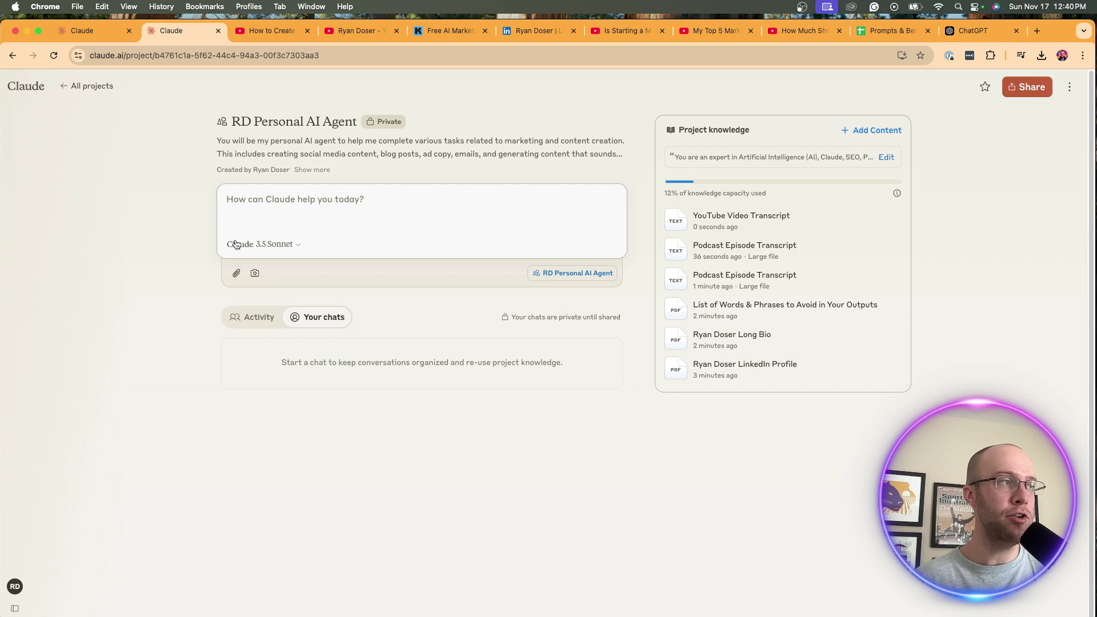
Keep Claude 3.5 Sonnet selected and send the pasted LinkedIn-post prompt as a new project chat.
left_click(279, 245)
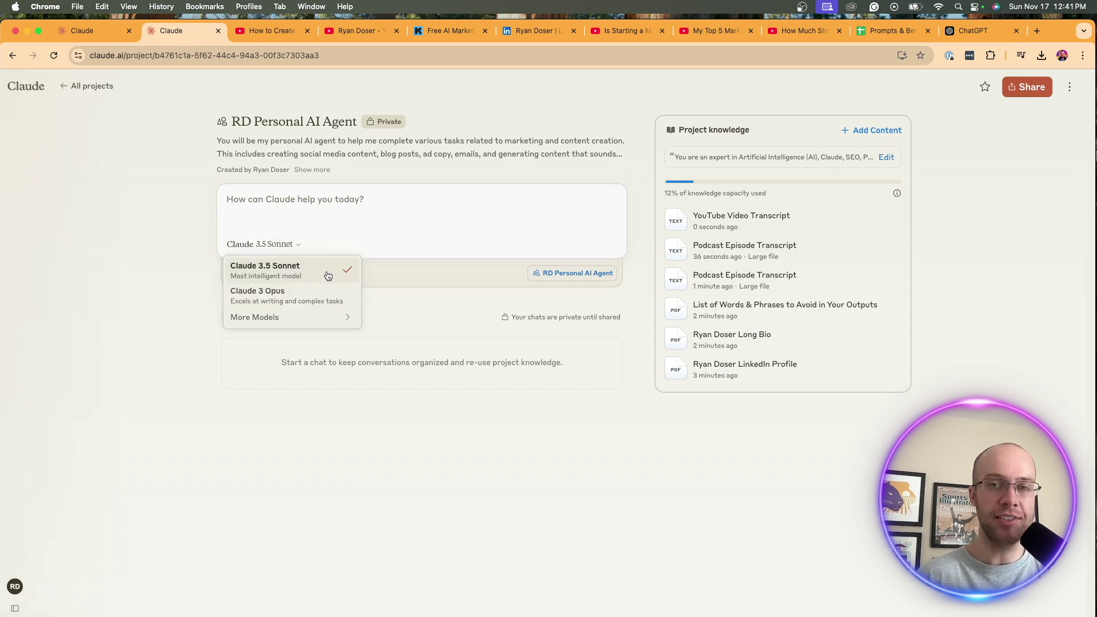
mouse_move(288, 326)
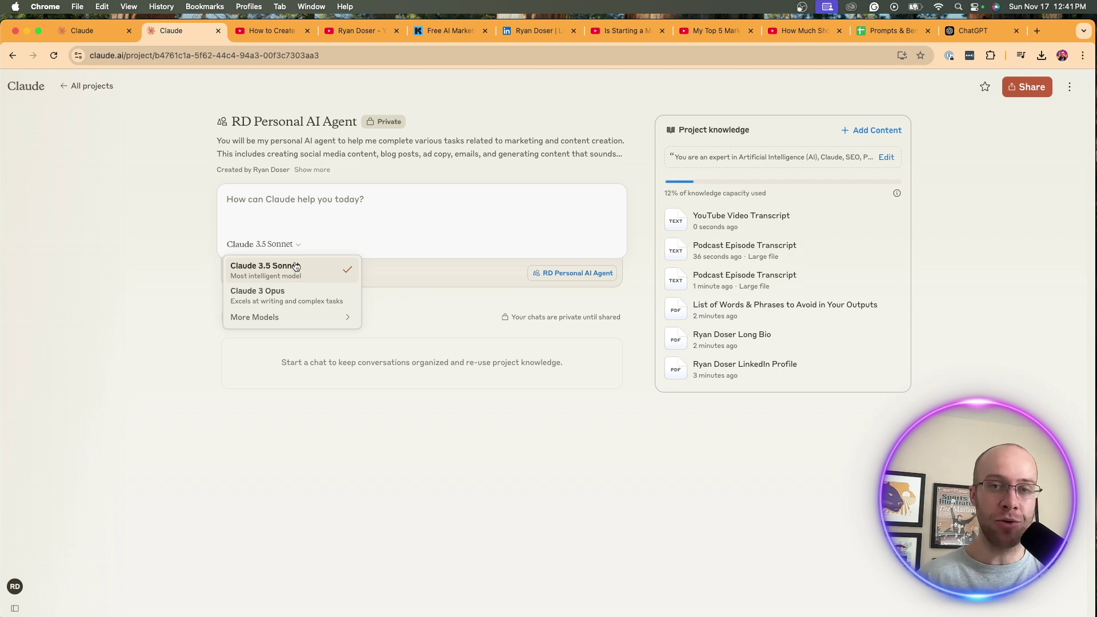
left_click(167, 223)
left_click(318, 203)
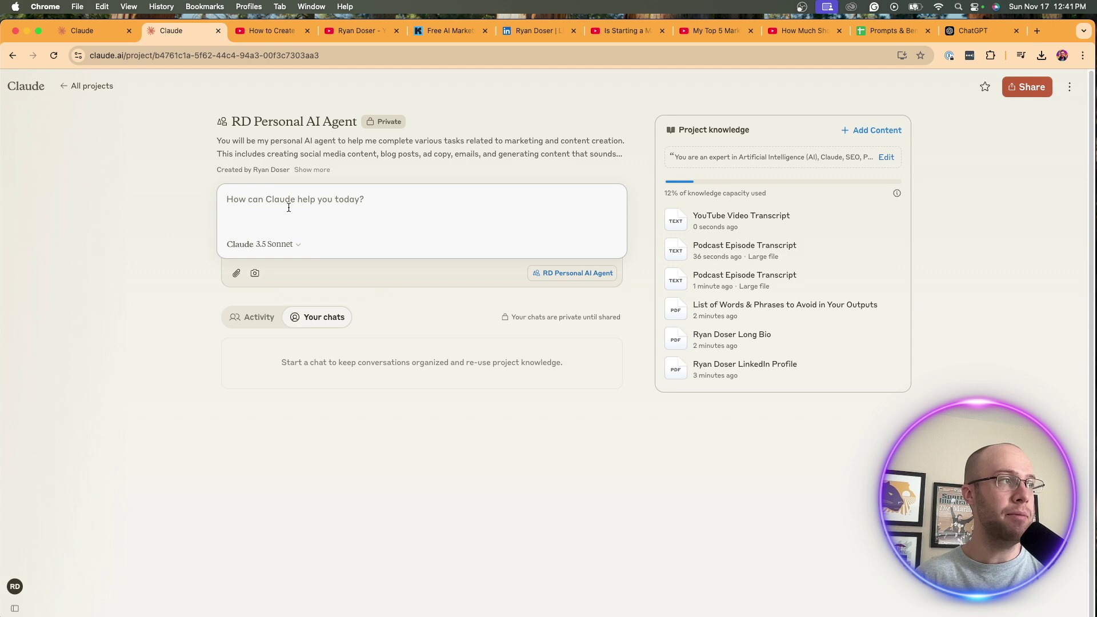
key("super+v")
key("Return")
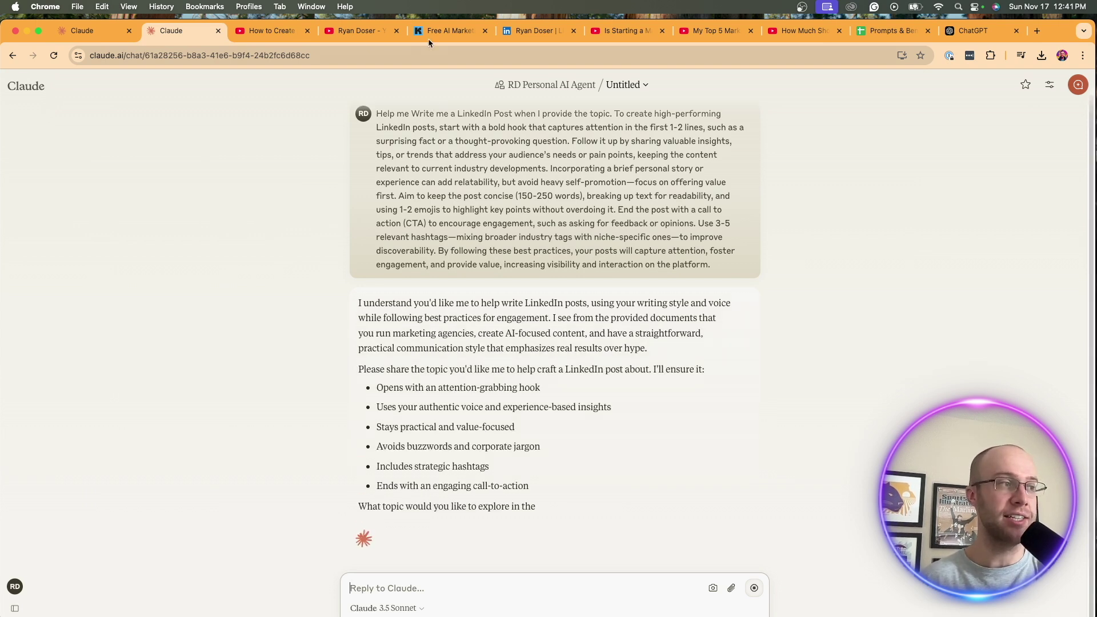
Review the sent prompt's opening and its LinkedIn best-practice section.
left_click_drag(410, 114, 579, 113)
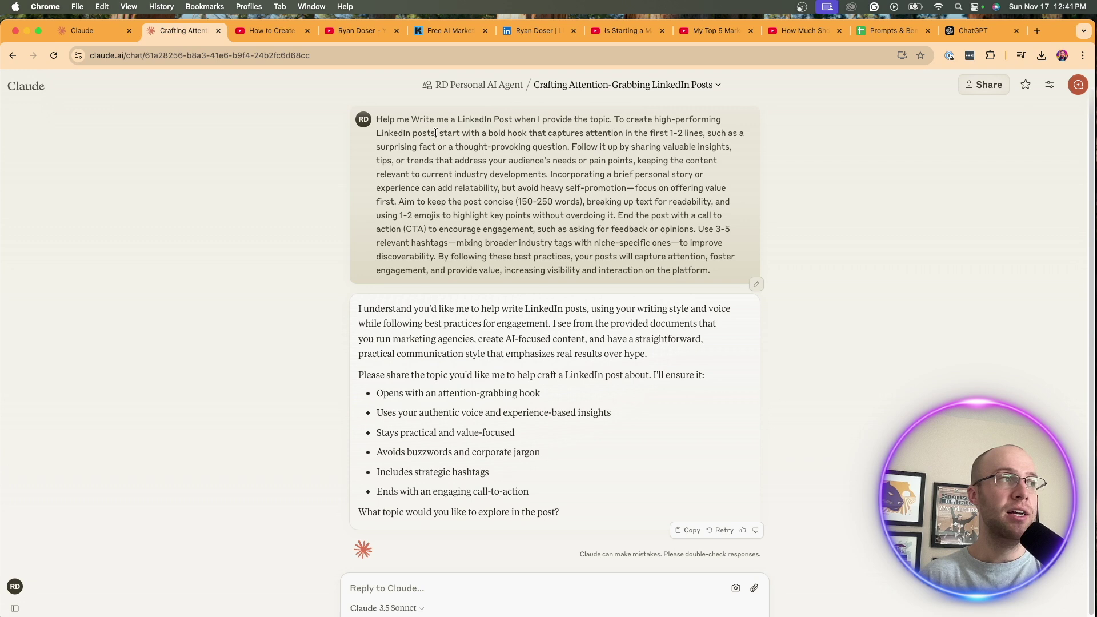
left_click_drag(416, 132, 653, 217)
left_click(645, 215)
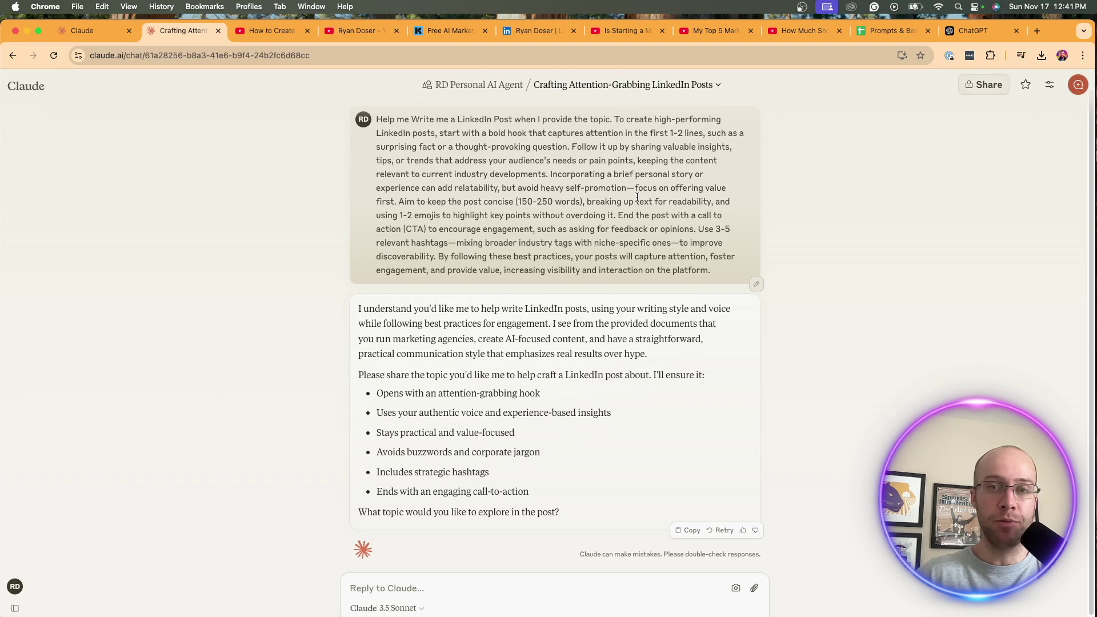
scroll(638, 198, "down", 1)
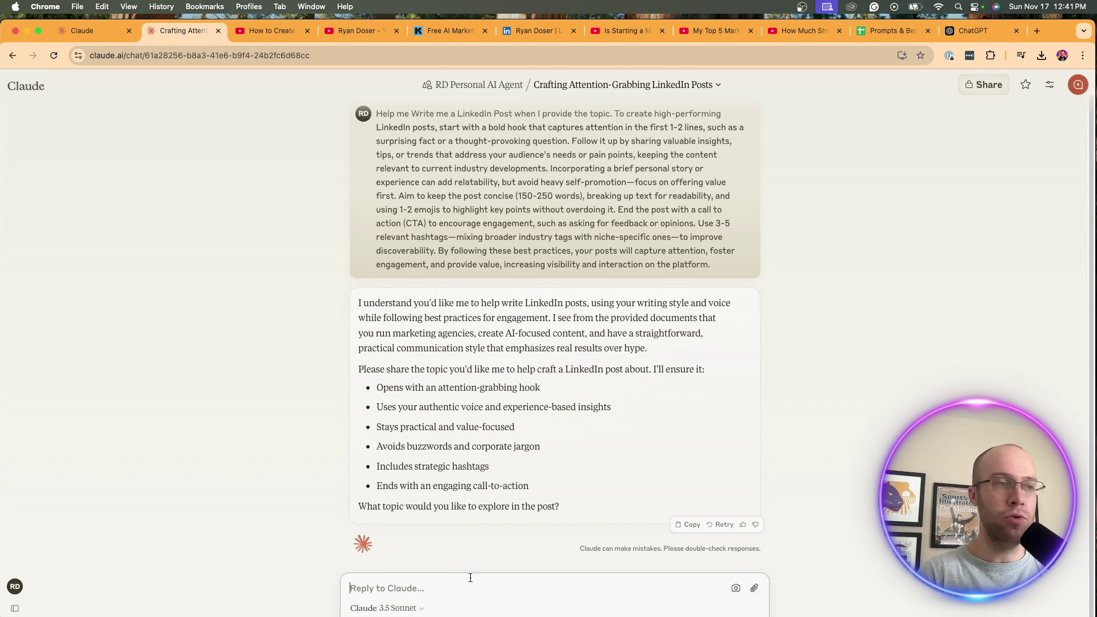
Reply with the topic 'Why Claude is Better than ChatGPT' to get the LinkedIn draft.
type("Why Claud")
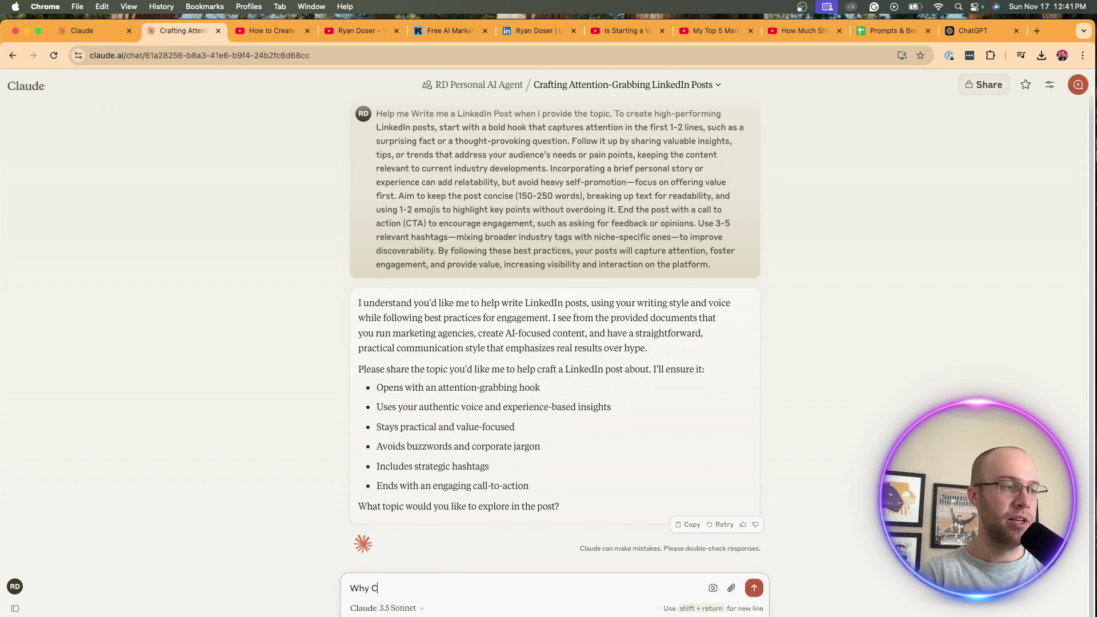
key("BackSpace")
key("BackSpace")
key("BackSpace")
key("BackSpace")
key("BackSpace")
key("BackSpace")
key("BackSpace")
key("BackSpace")
key("BackSpace")
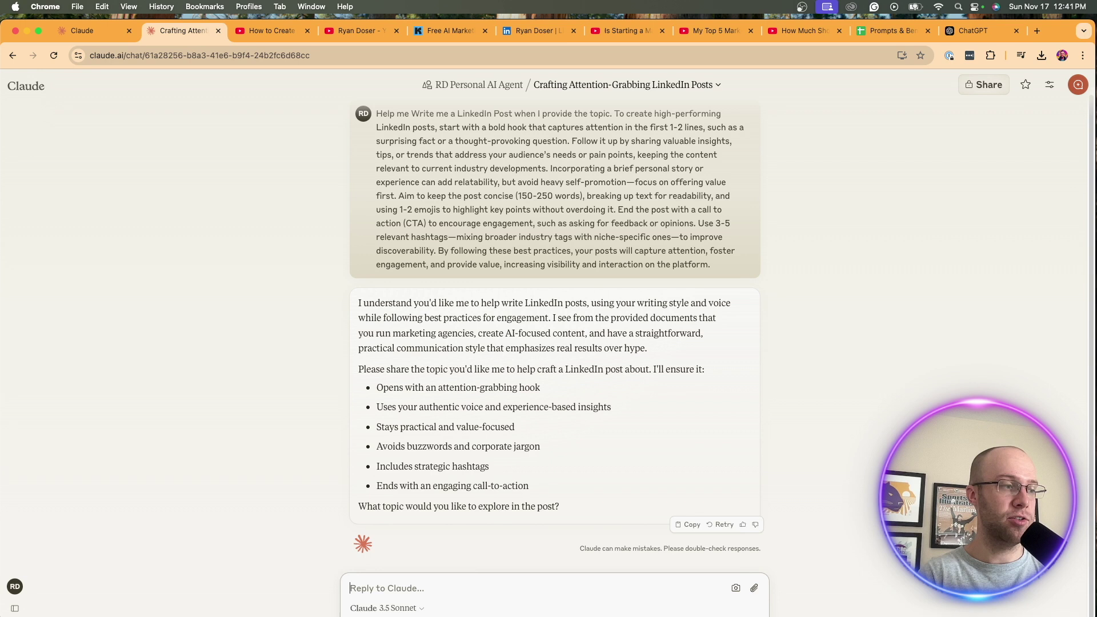
type("Tp")
key("BackSpace")
type("opic")
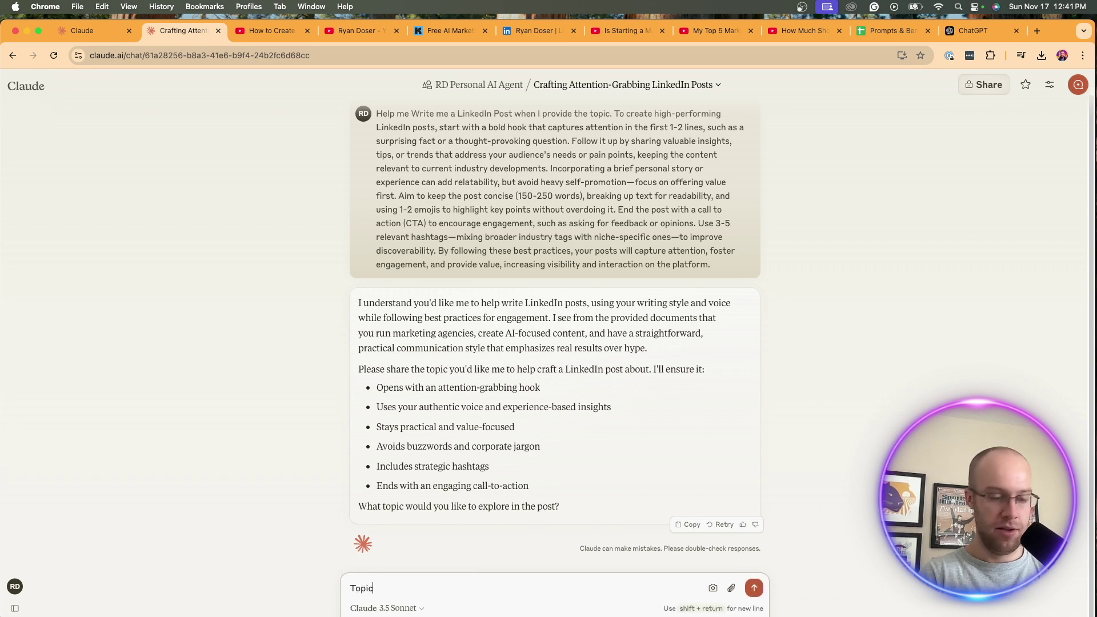
type(" - 'Why Claude ")
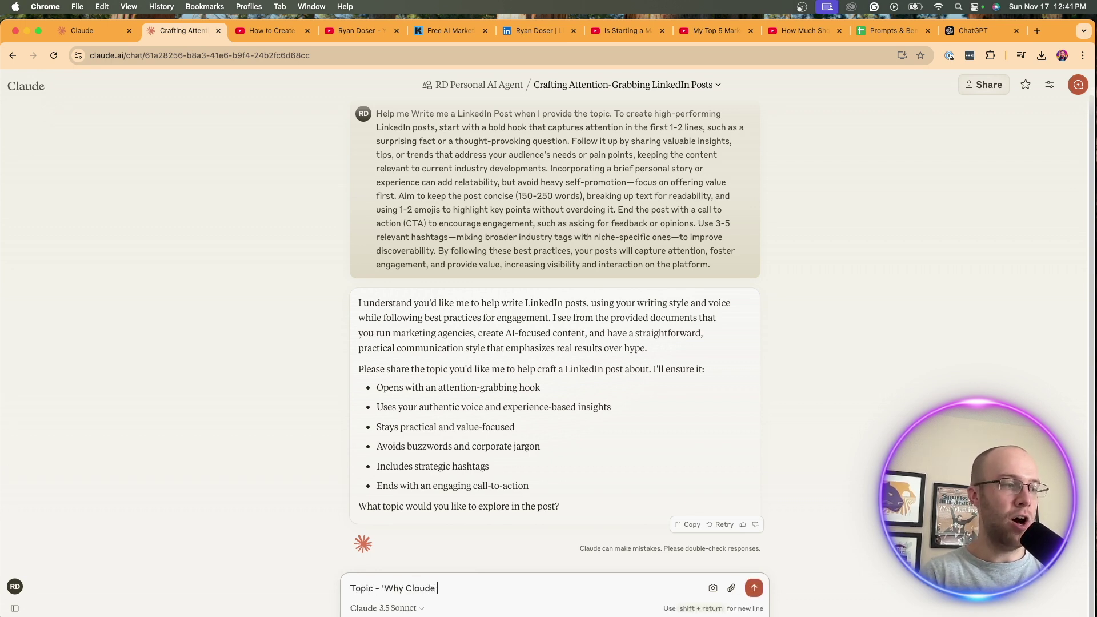
type("is Better than Ch")
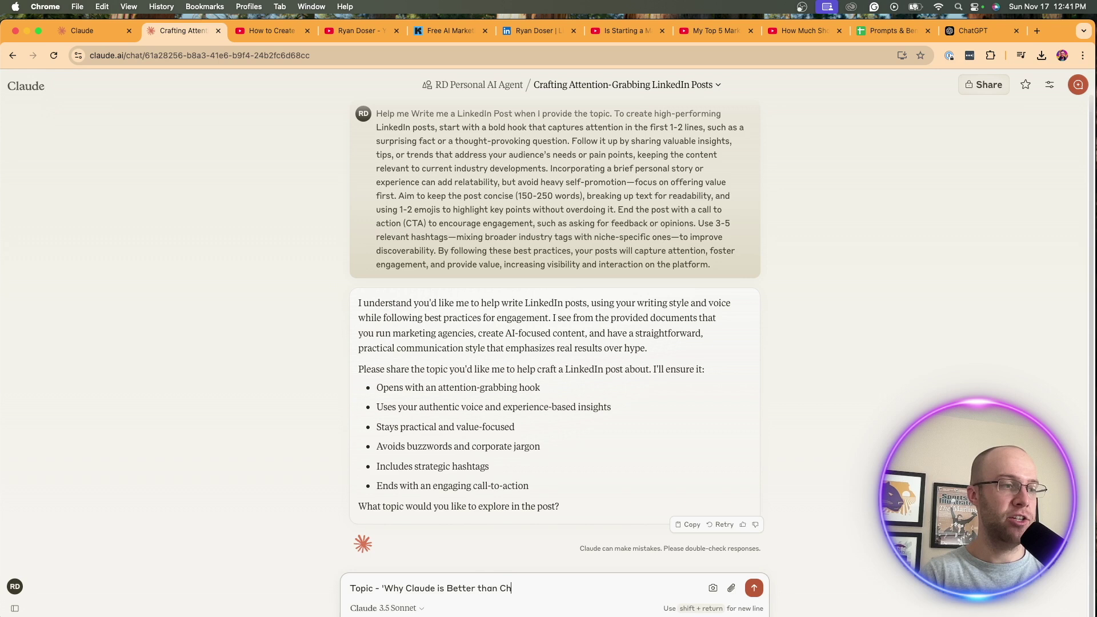
type("atGPT'")
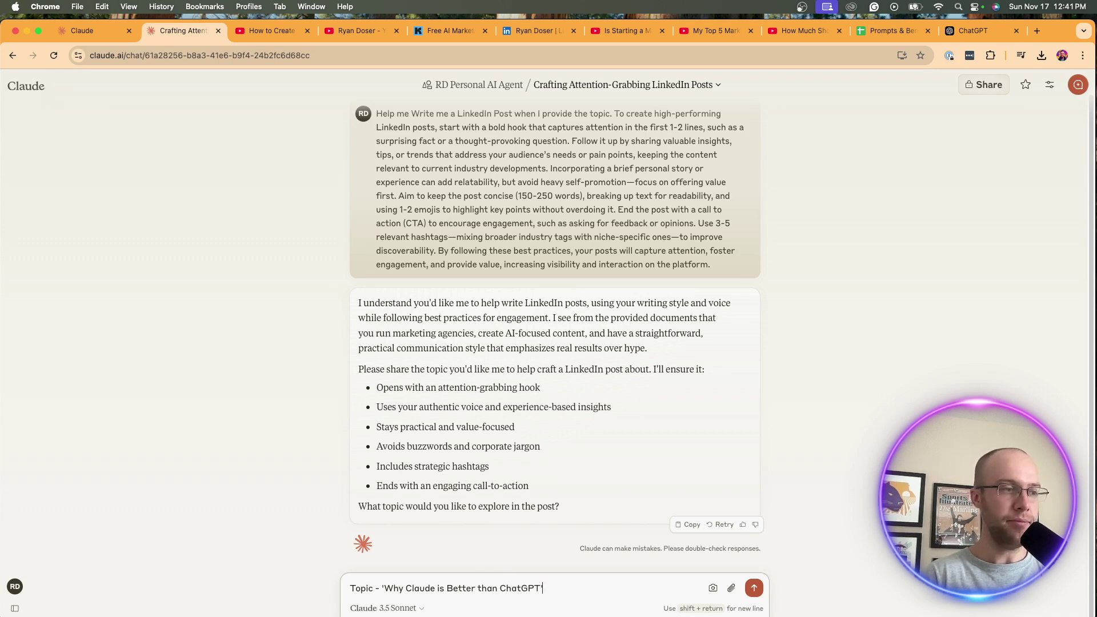
key("Return")
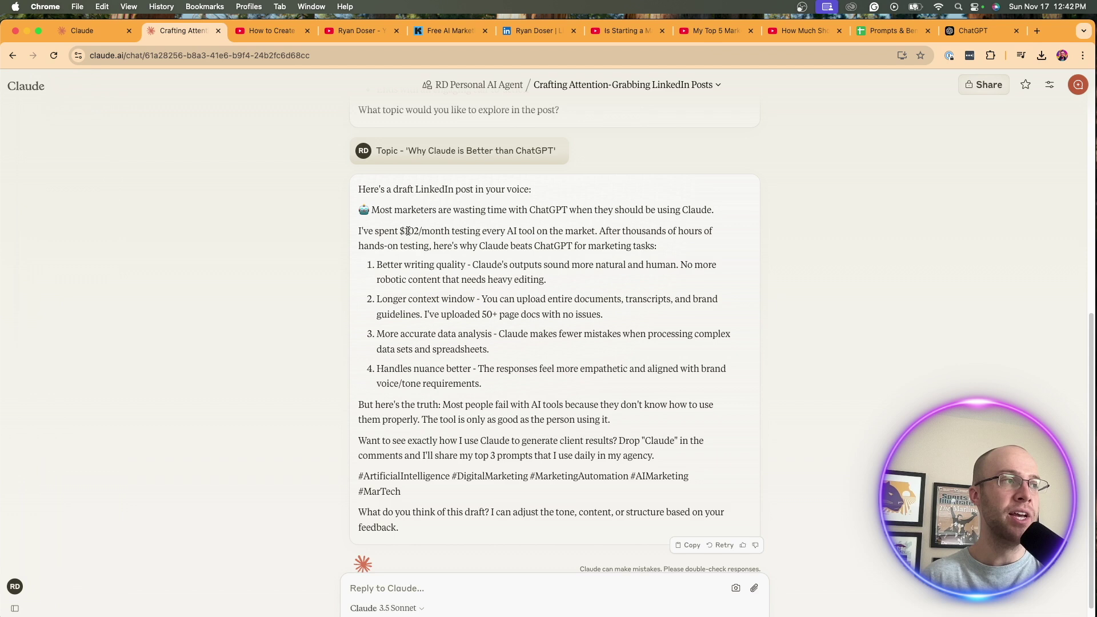
Read through the LinkedIn draft's $102/month claim and its writing, context-window and data-analysis reasons.
left_click_drag(400, 231, 525, 231)
left_click(565, 229)
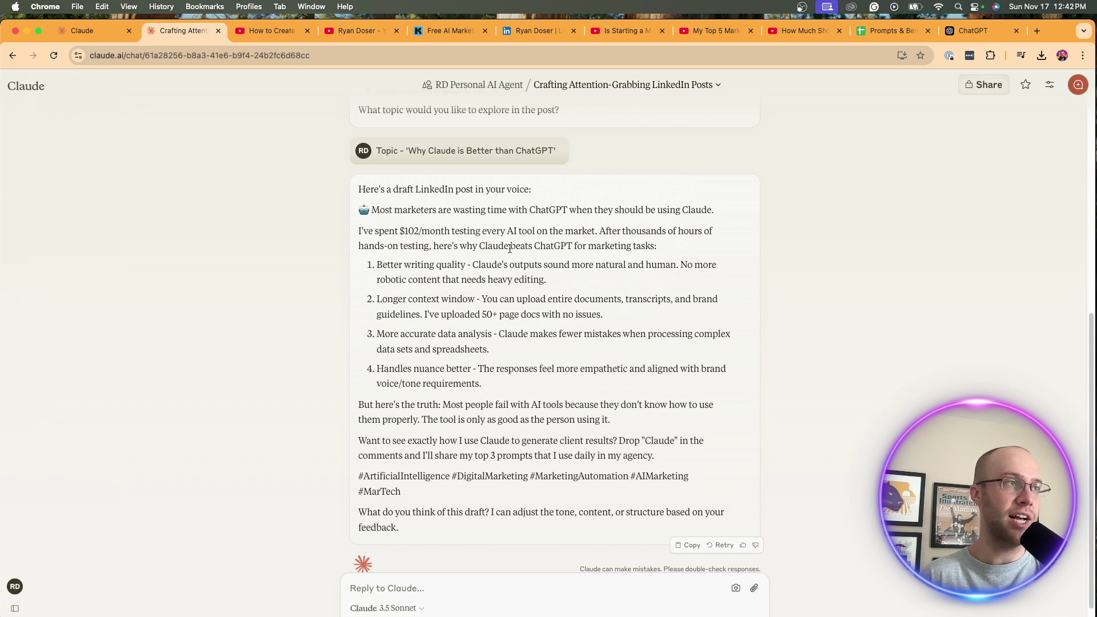
left_click_drag(403, 265, 451, 265)
left_click_drag(398, 299, 451, 298)
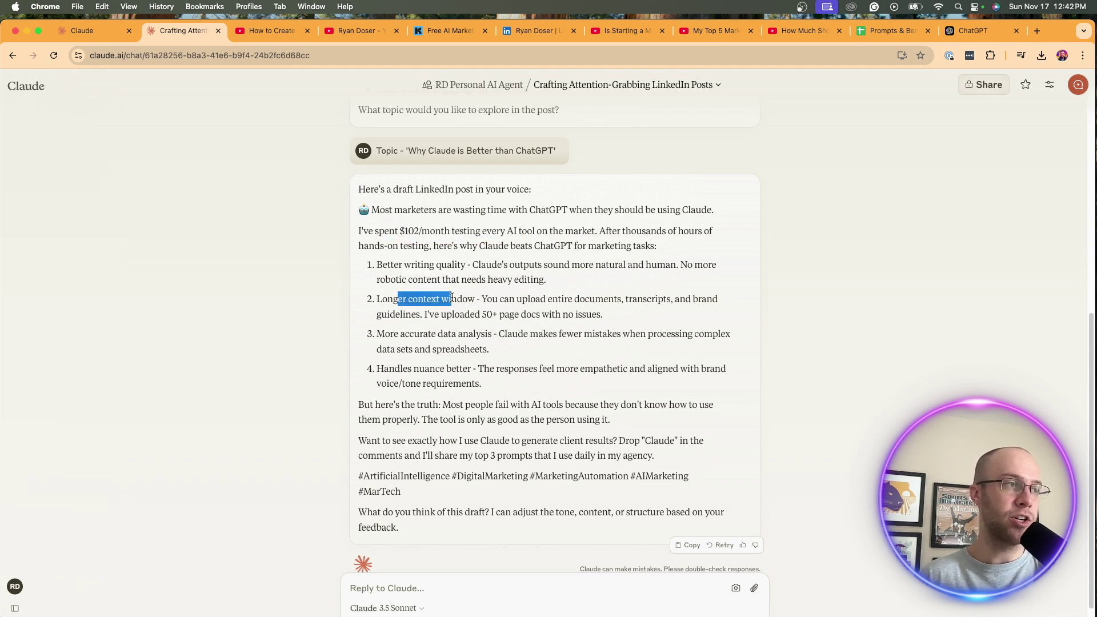
left_click(453, 331)
left_click_drag(387, 337, 449, 335)
left_click(449, 335)
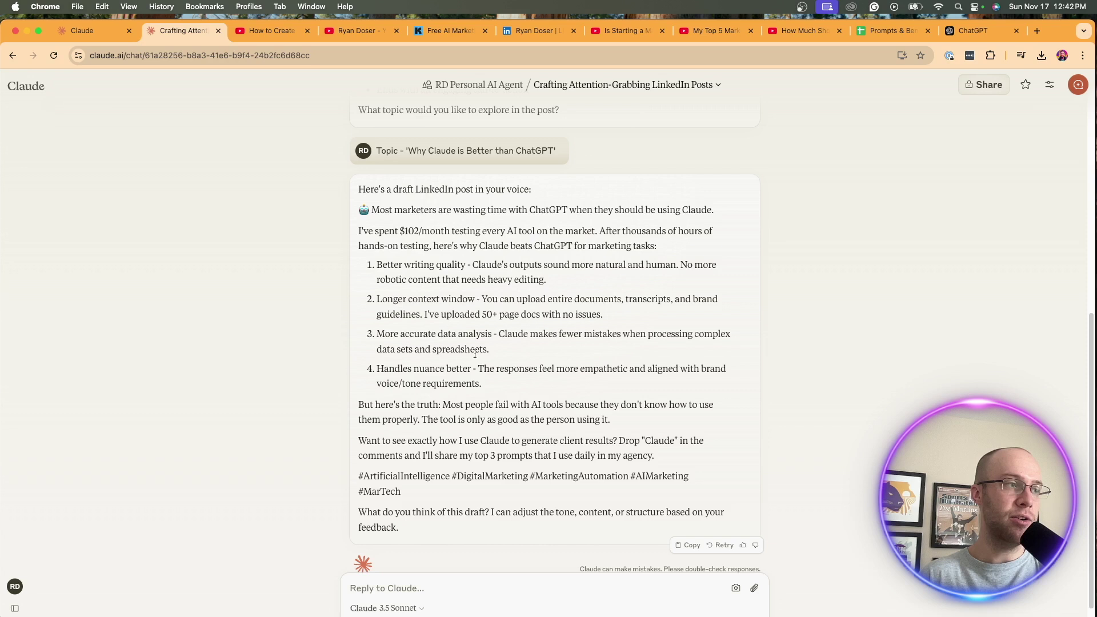
Re-read the draft's AI-testing and monthly spending claims and all four numbered reasons.
left_click_drag(659, 248, 373, 236)
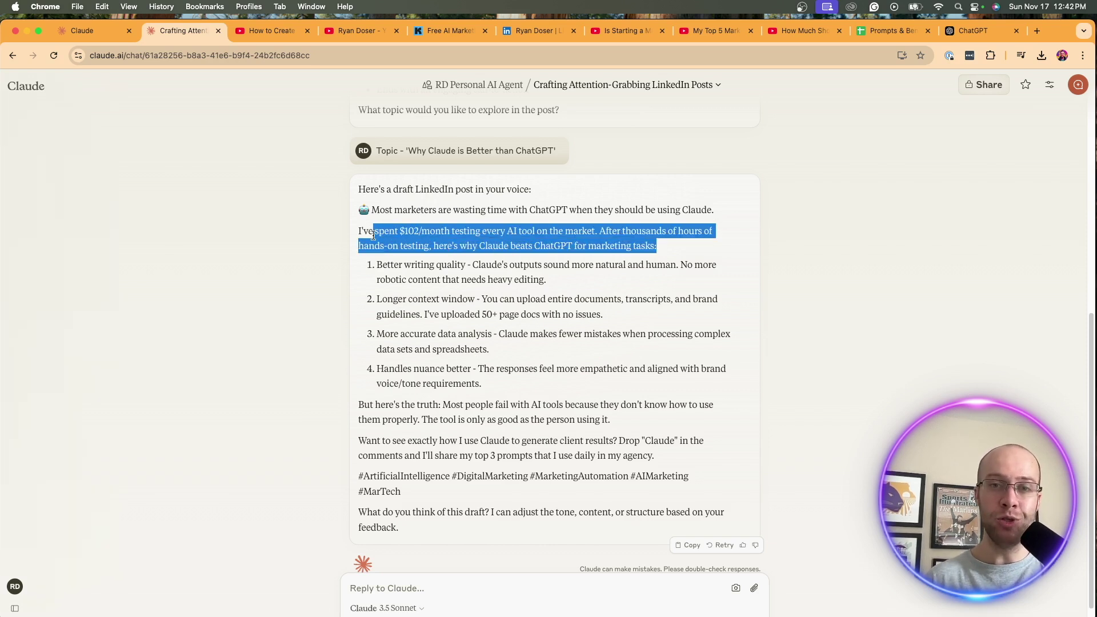
left_click(374, 236)
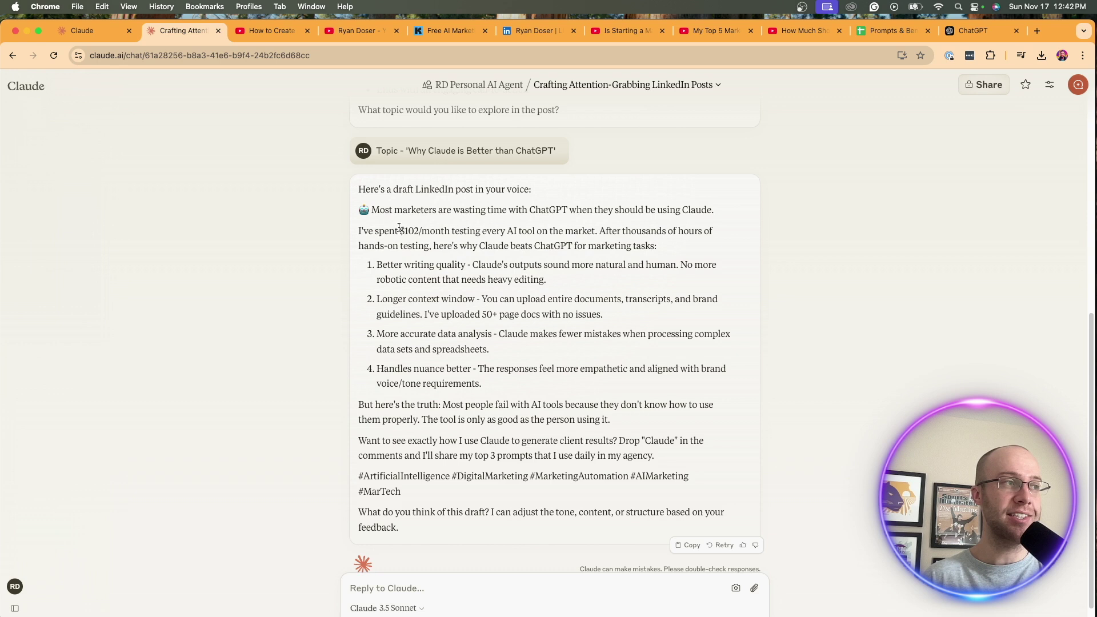
left_click_drag(401, 231, 456, 230)
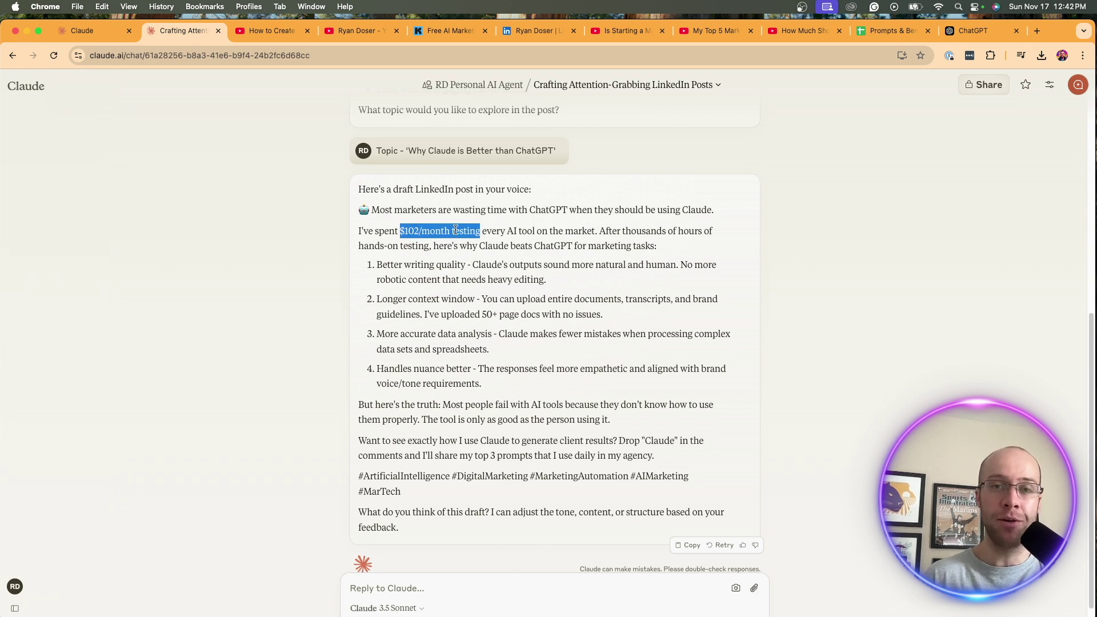
left_click(456, 229)
left_click_drag(389, 234, 517, 234)
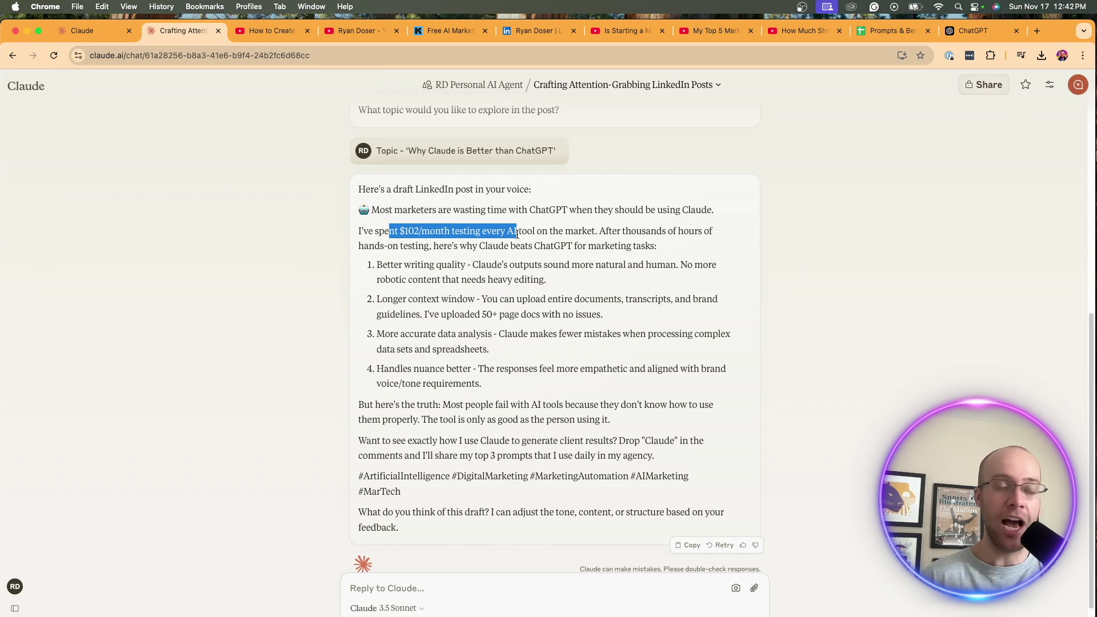
left_click(517, 234)
left_click_drag(482, 334, 386, 334)
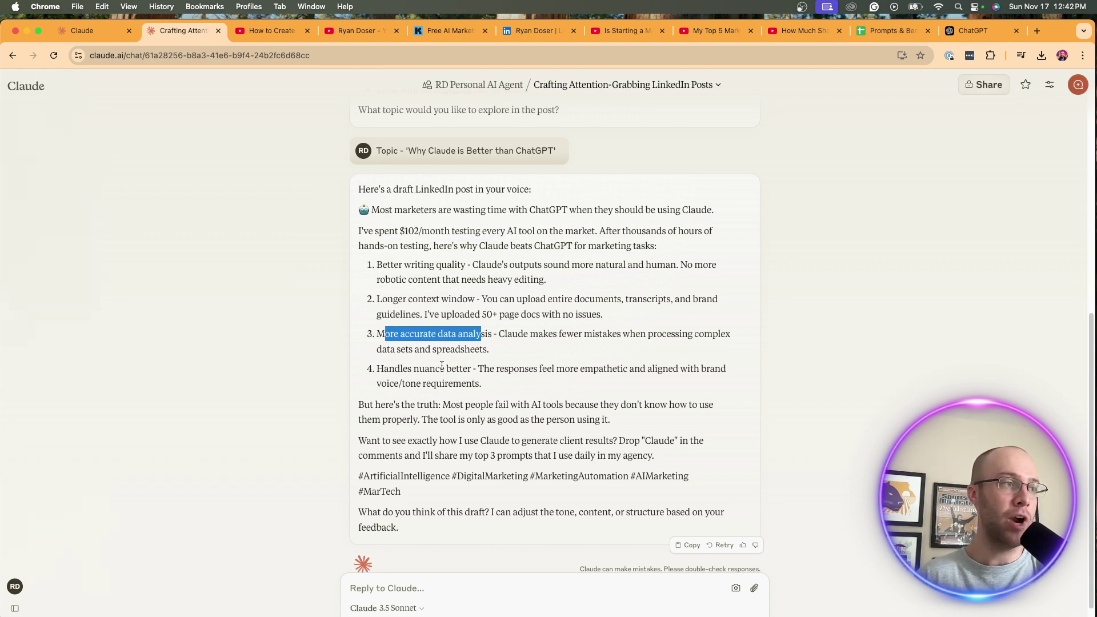
left_click(442, 366)
left_click_drag(499, 382, 397, 264)
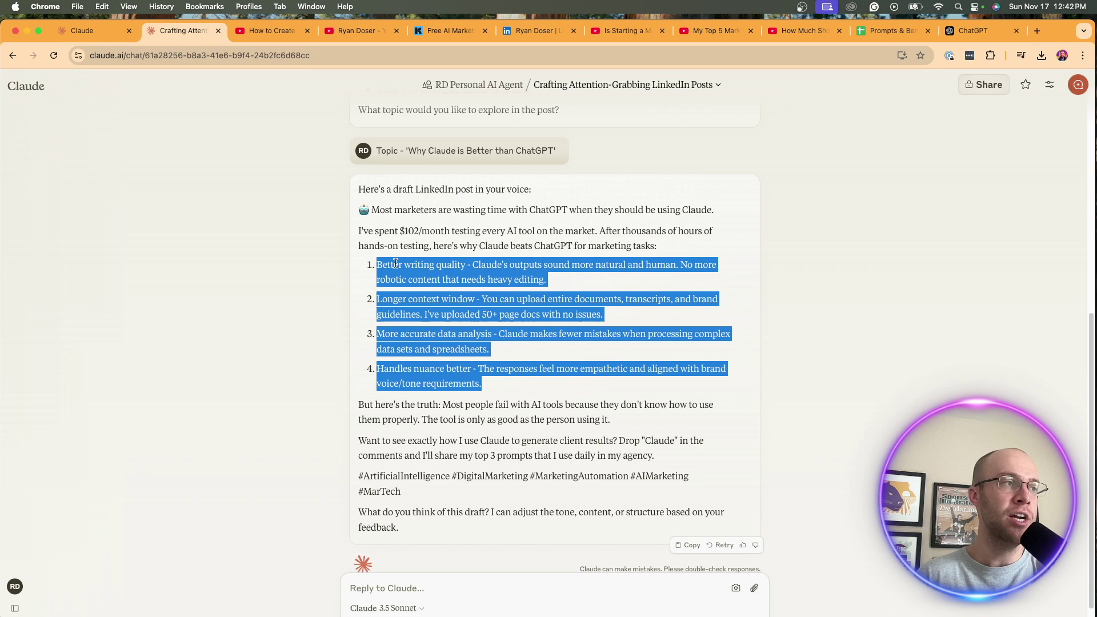
left_click(396, 264)
scroll(460, 264, "down", 1)
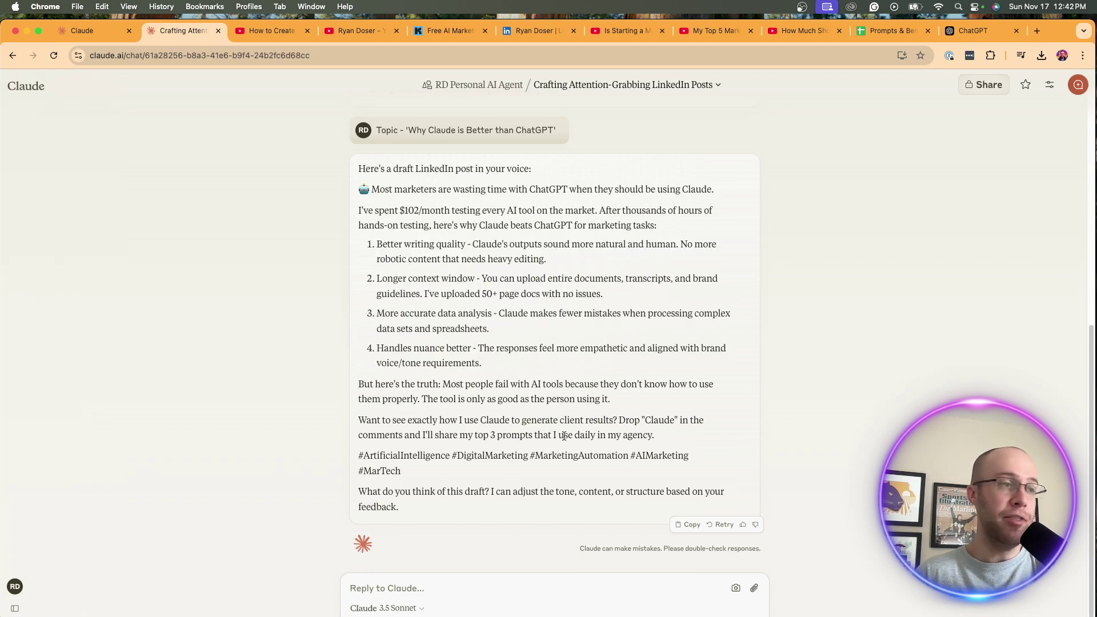
Check the draft's hashtag line, then head back to the RD Personal AI Agent project page.
left_click_drag(420, 480, 346, 448)
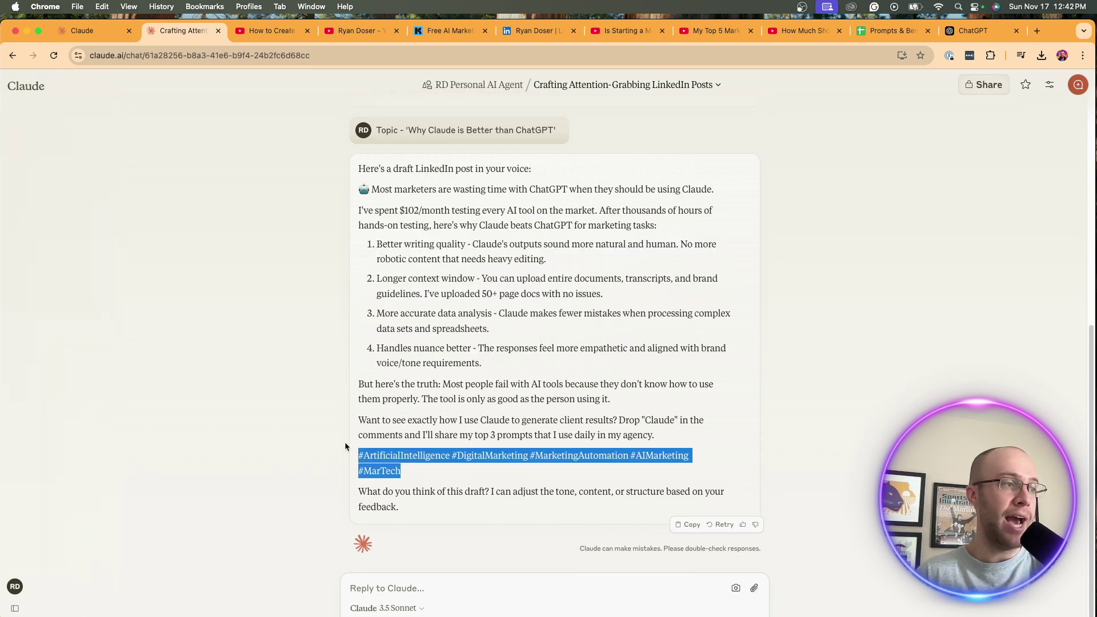
left_click(468, 574)
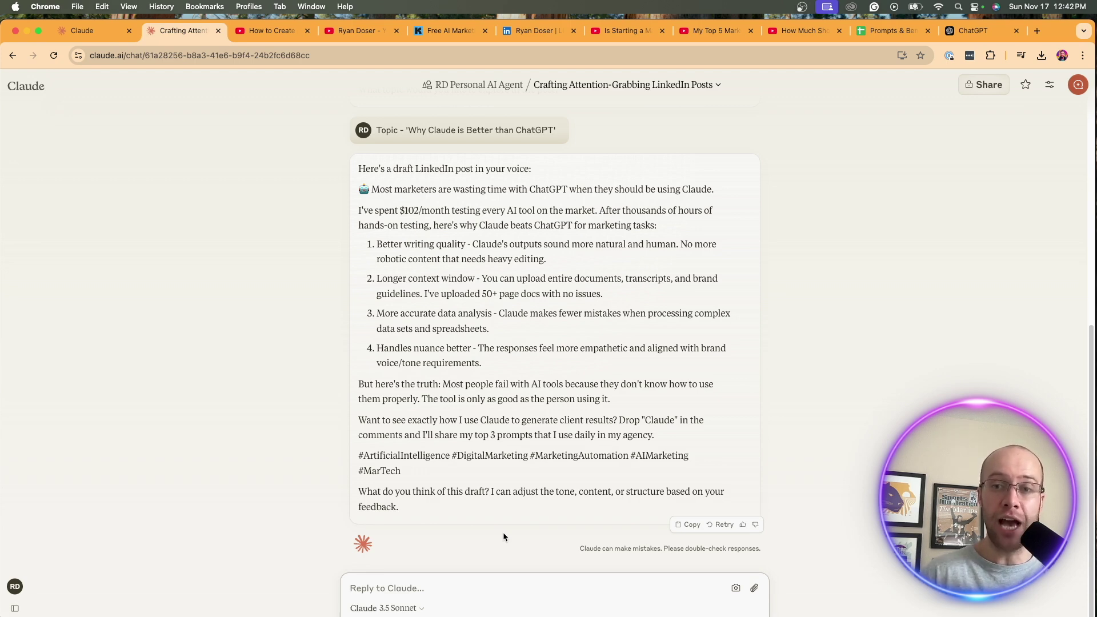
left_click(479, 84)
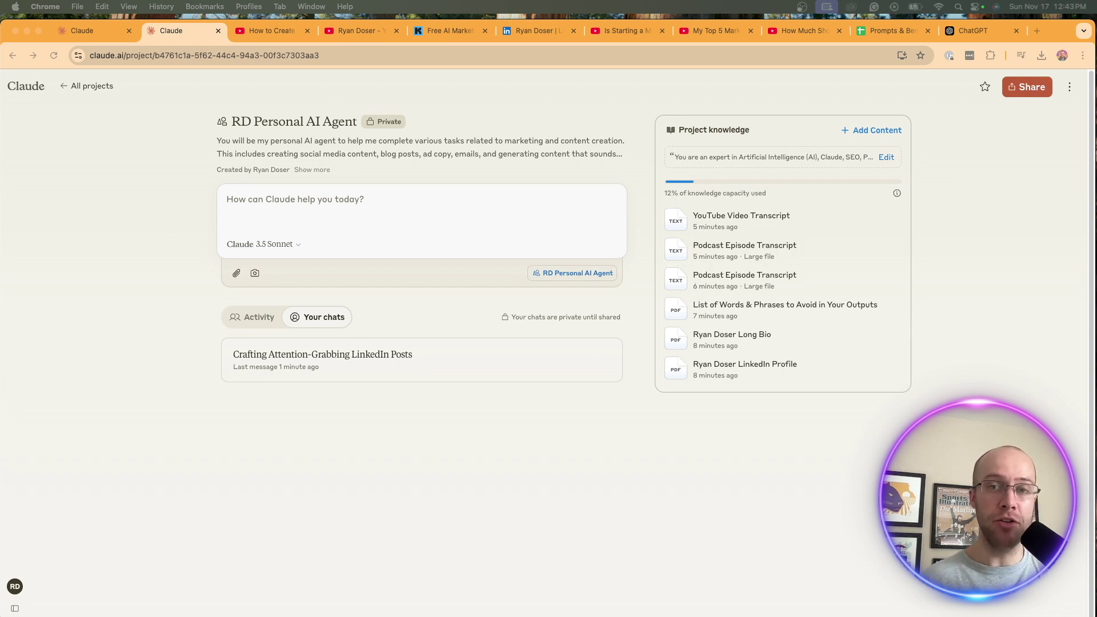
Paste the blog-post prompt, insert 'SEO-optimized' before 'Blog Post', and send it as a new chat.
left_click(441, 210)
type("Repurpose my YouTube Video in a Blog Post that sounds like me when I provide the target keyword and transcript.")
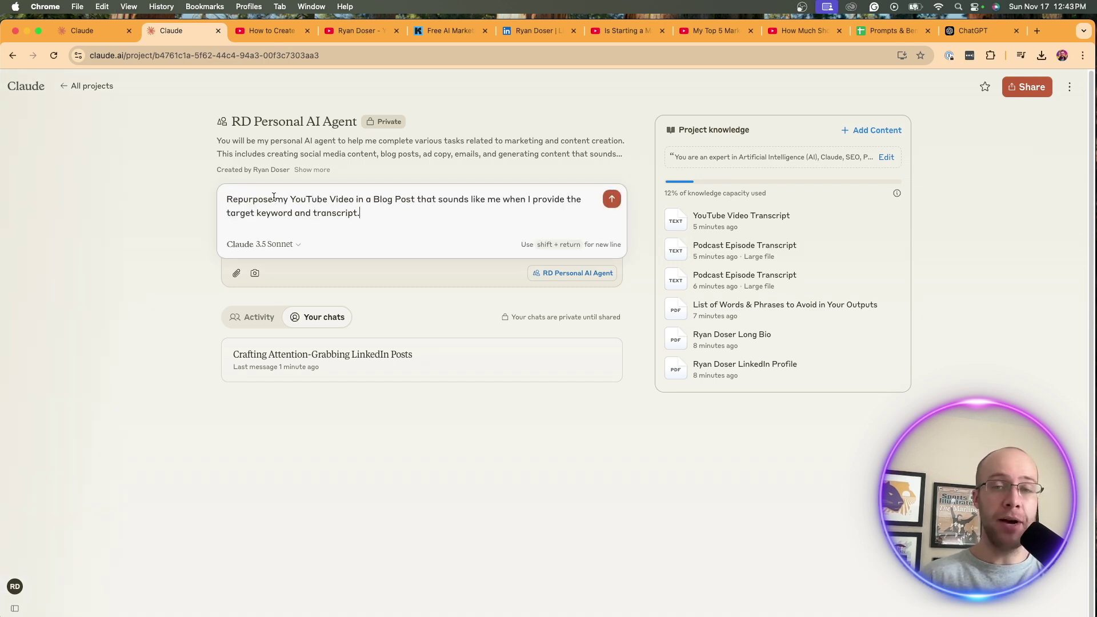
left_click_drag(232, 199, 546, 199)
left_click(387, 199)
left_click(547, 199)
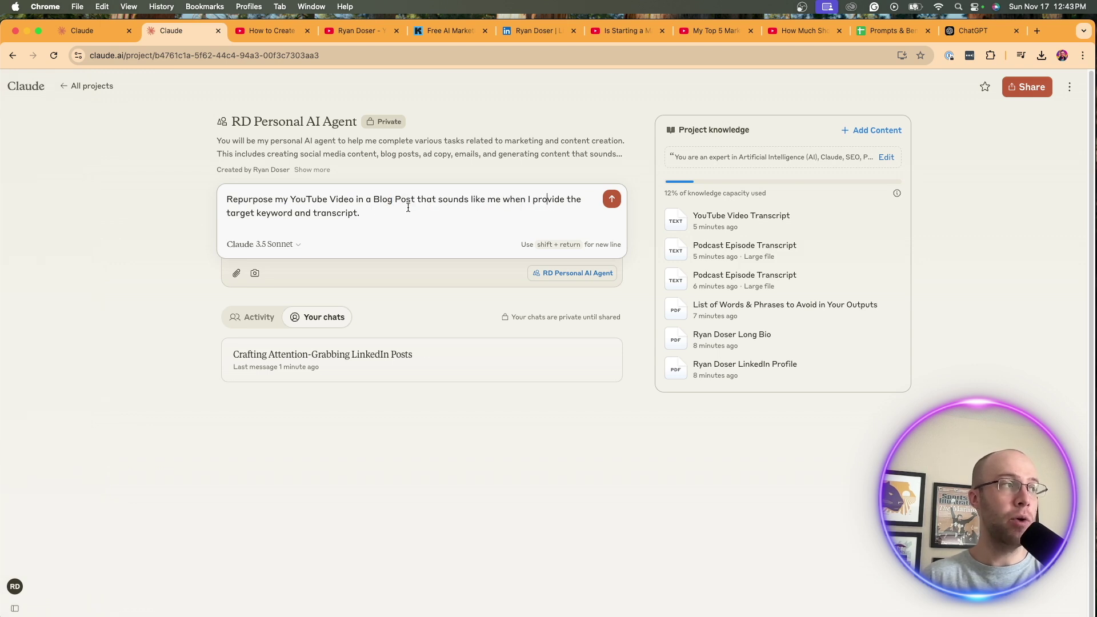
left_click(372, 200)
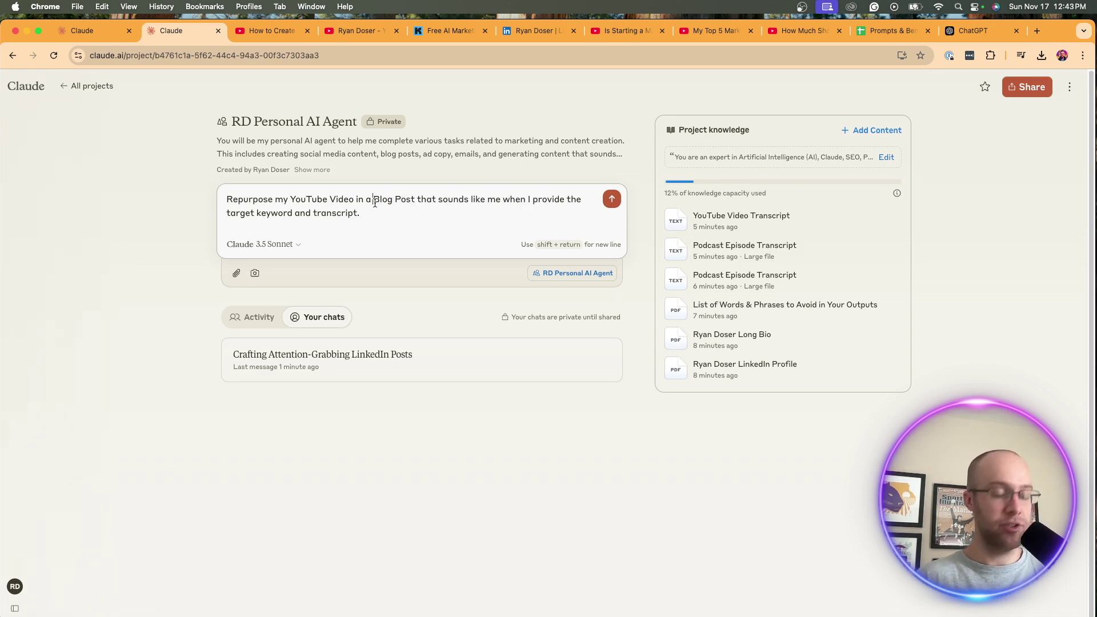
key("BackSpace")
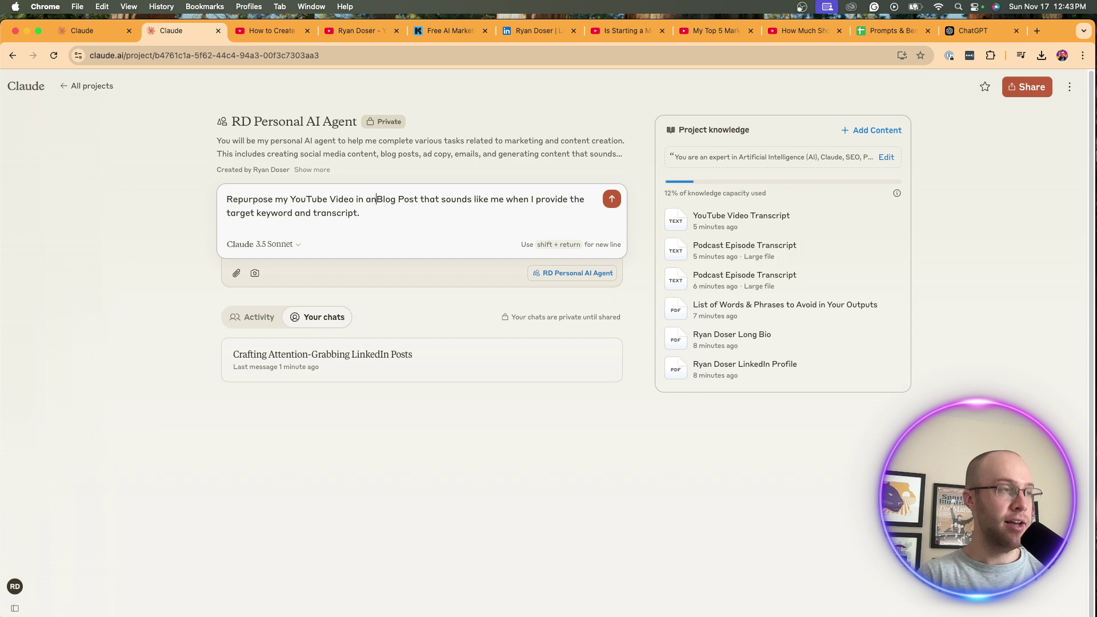
type("SEO-optimized")
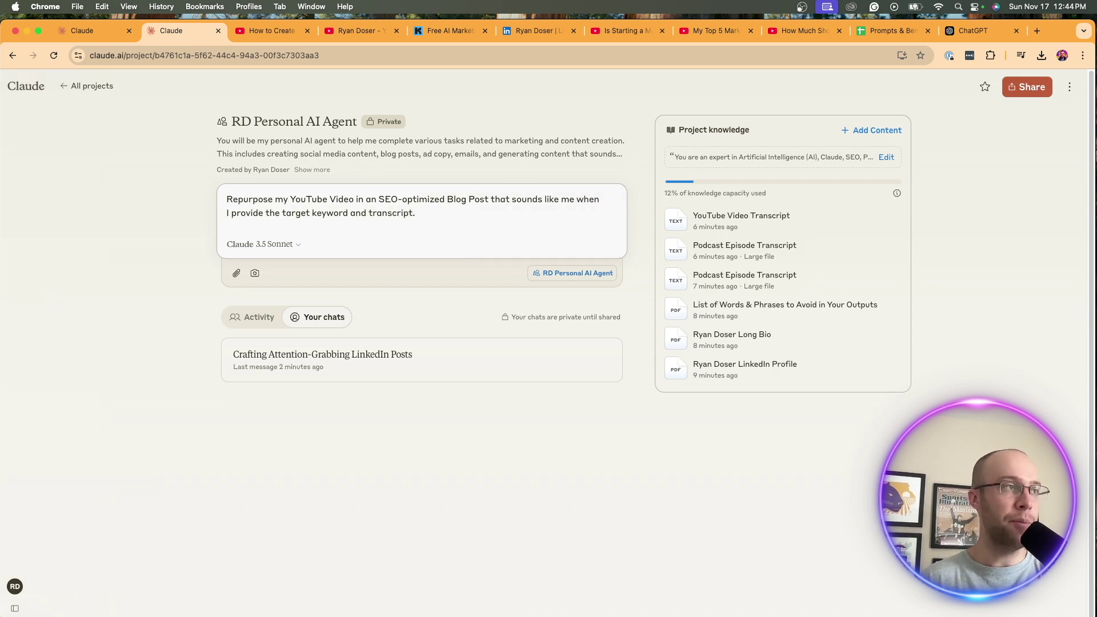
key("Return")
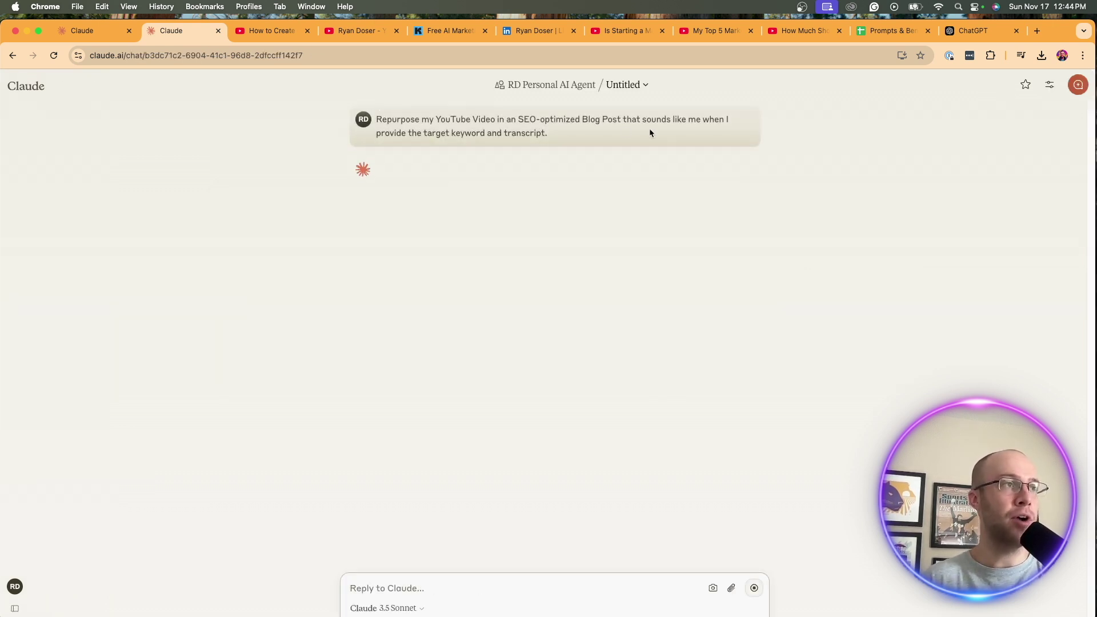
On the AI tools video, scroll the transcript to the top and select all its lines.
left_click(803, 30)
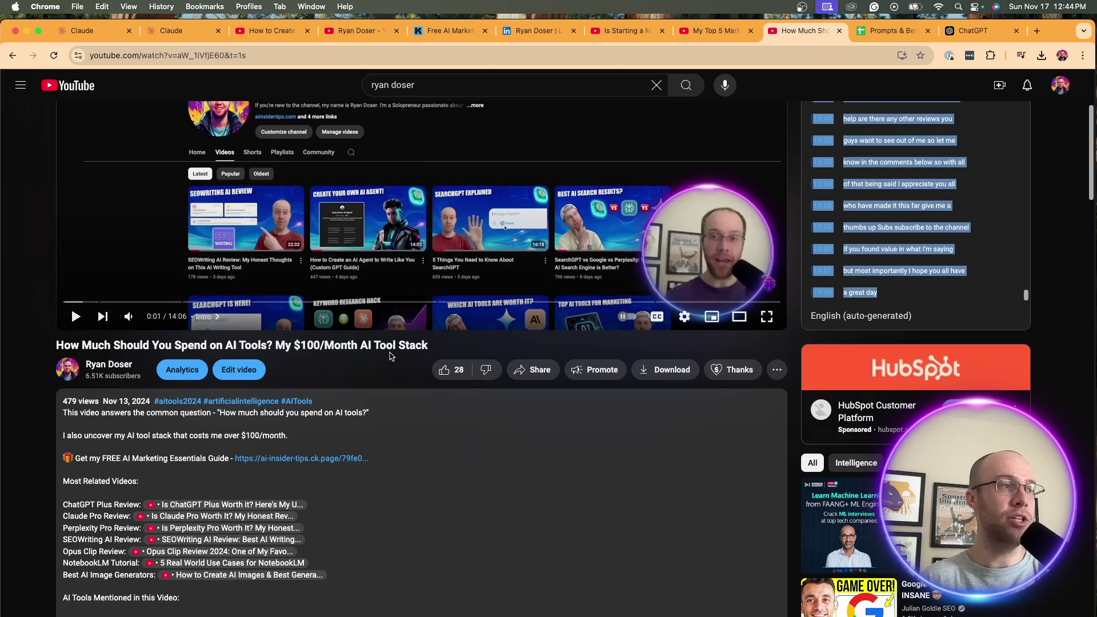
scroll(393, 357, "up", 5)
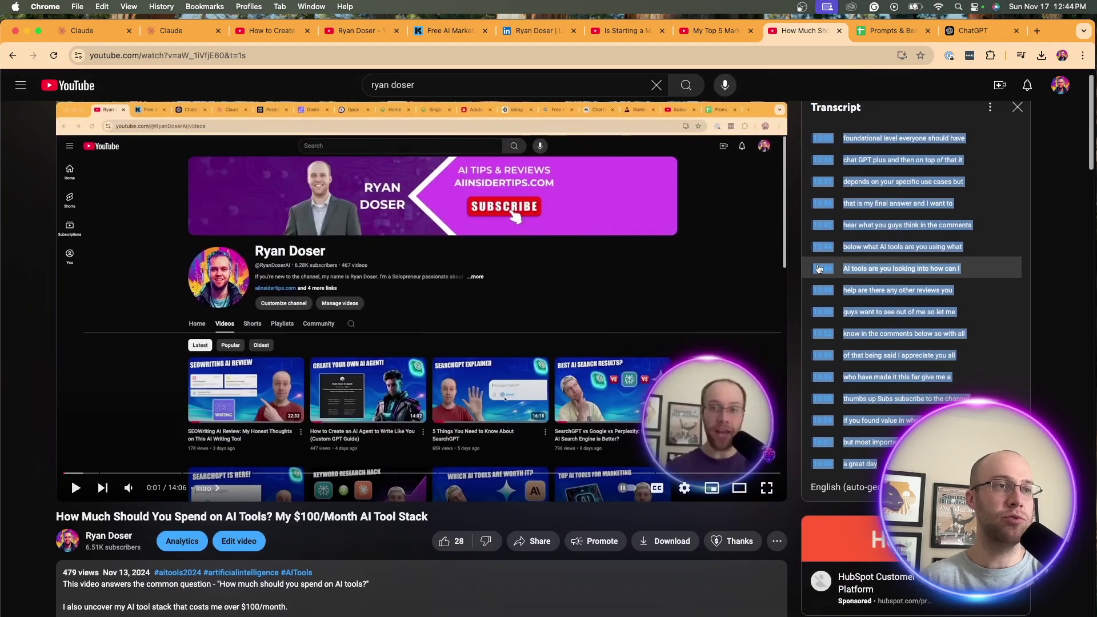
left_click(819, 269)
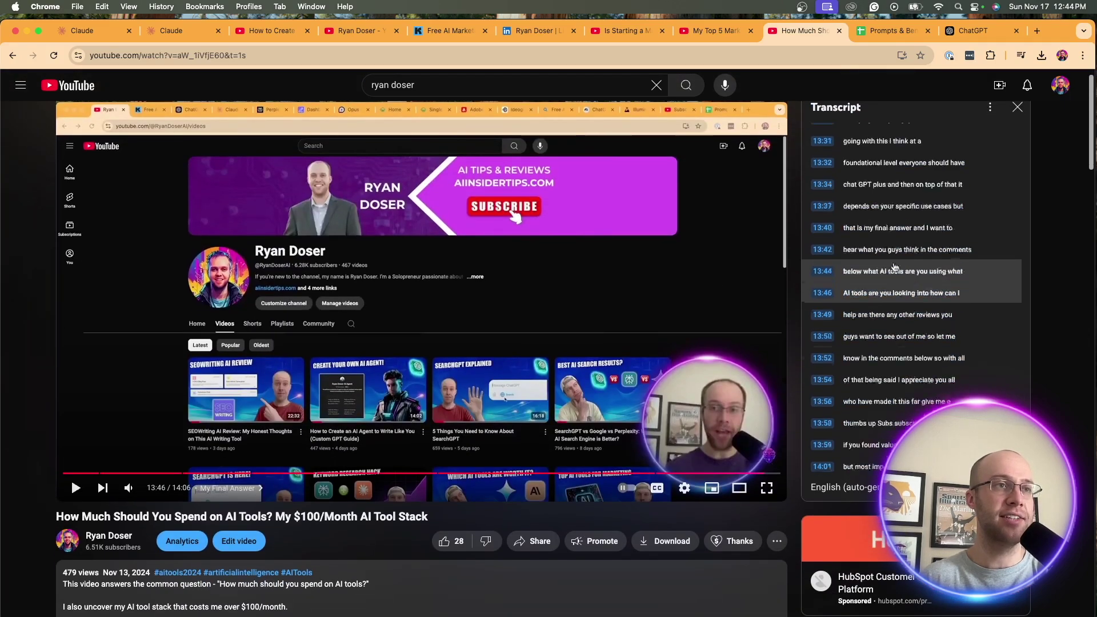
scroll(914, 262, "up", 10)
scroll(915, 261, "up", 15)
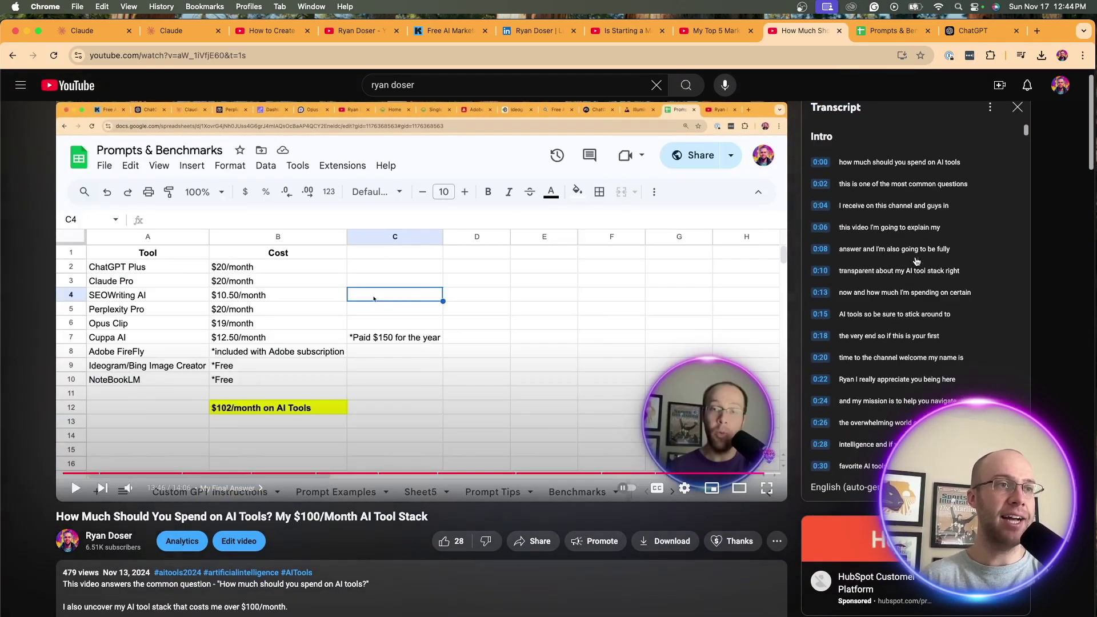
left_click_drag(815, 161, 914, 466)
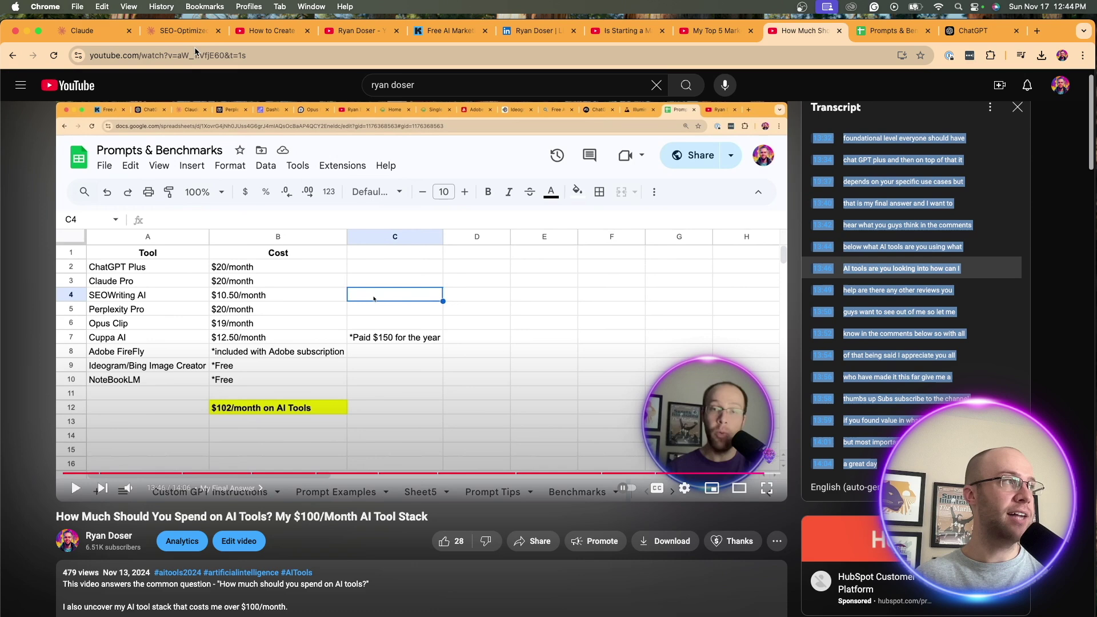
In the blog chat, enter "Target Keyword - 'how much should you spend on AI tools'".
left_click(184, 31)
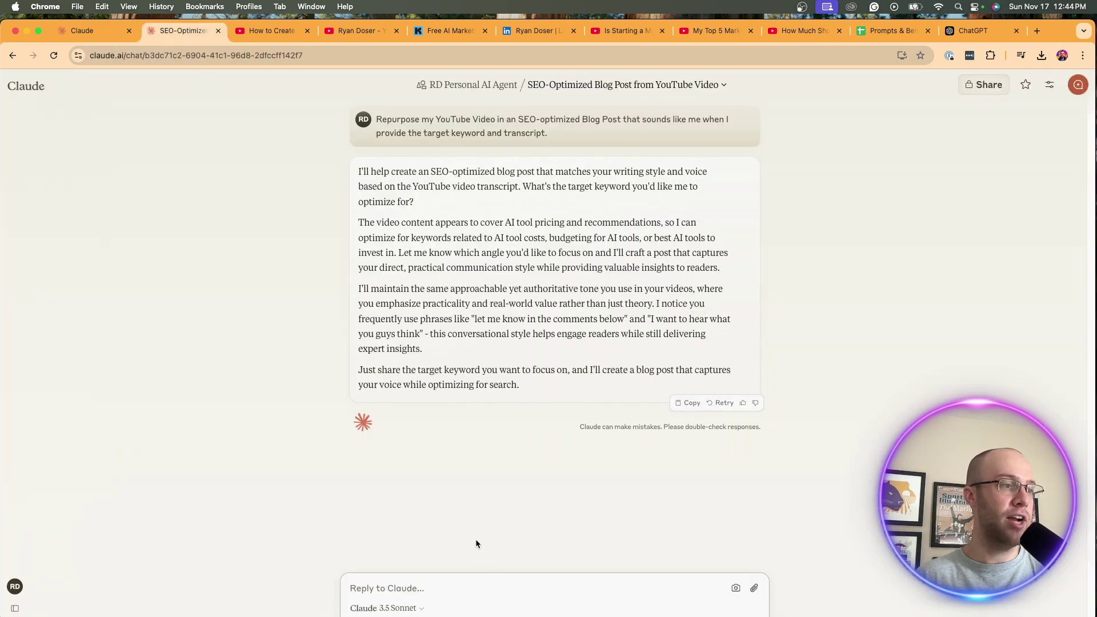
type("Target")
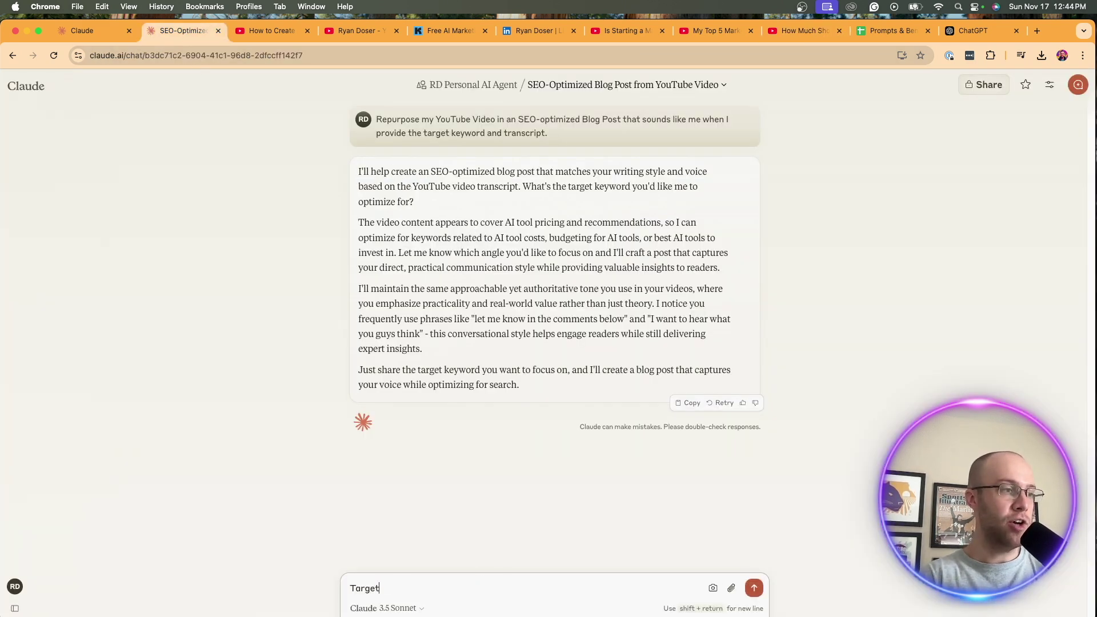
type(" Keyword - ")
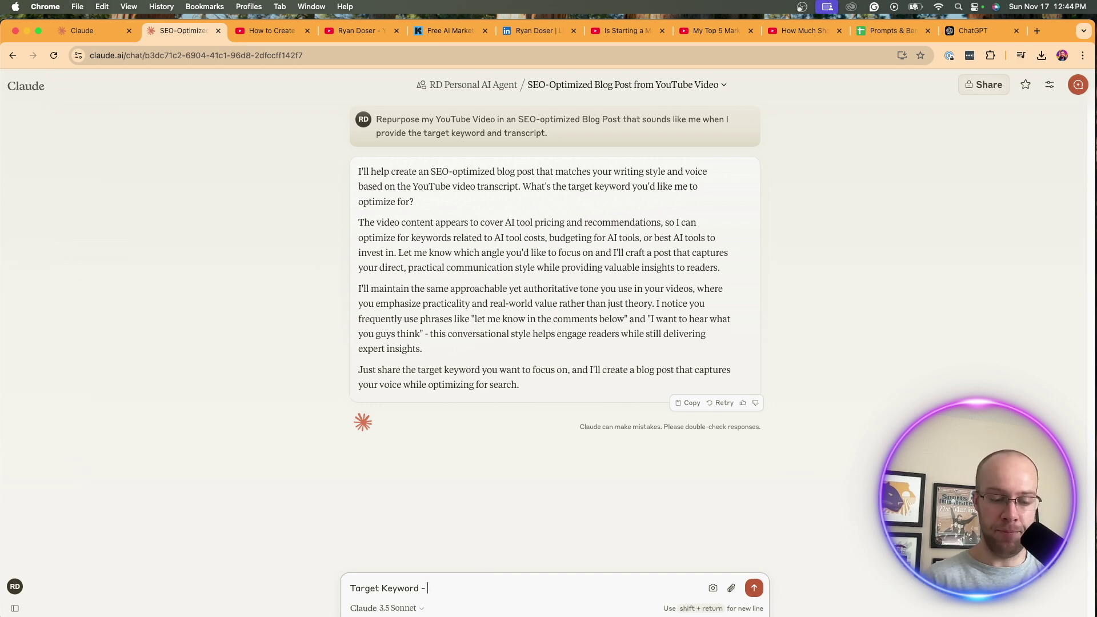
type("'")
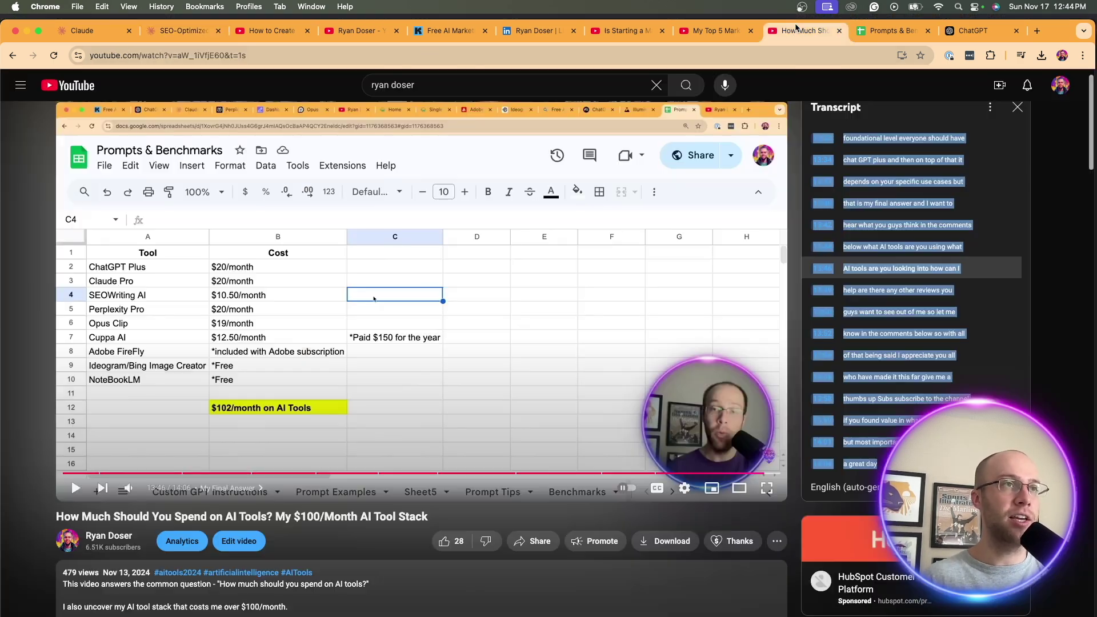
left_click(800, 30)
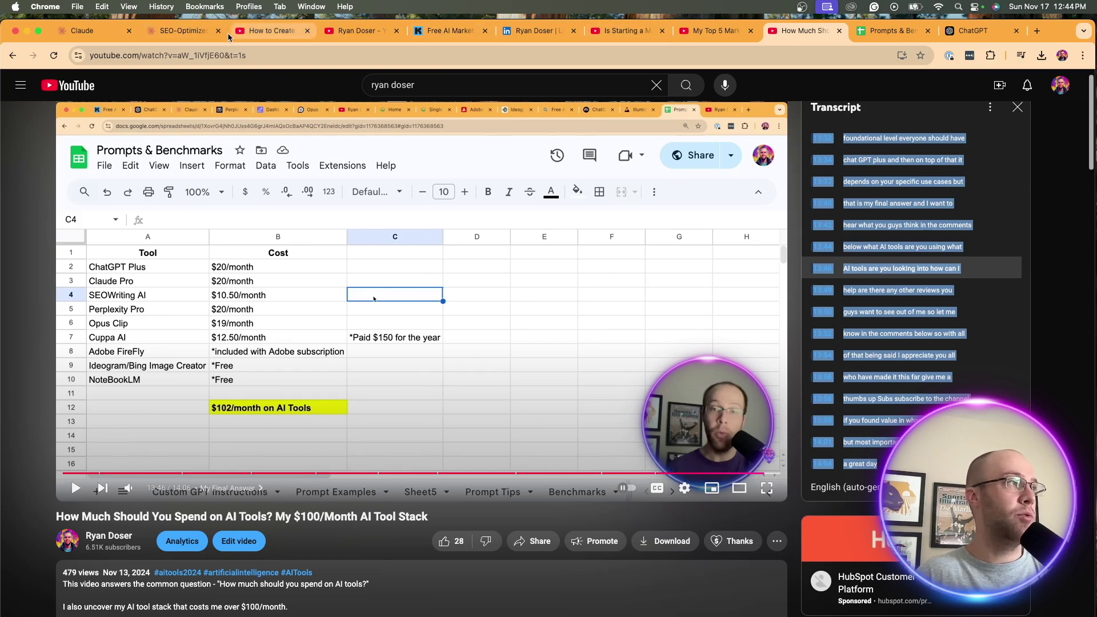
left_click(183, 31)
type("how much ")
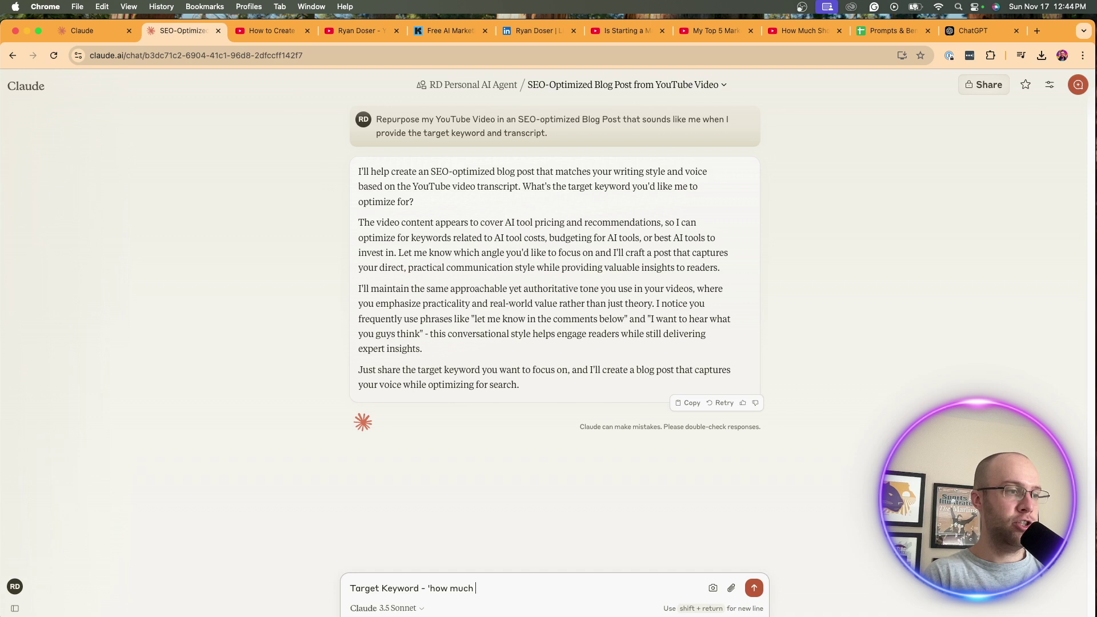
type("should you spend on ")
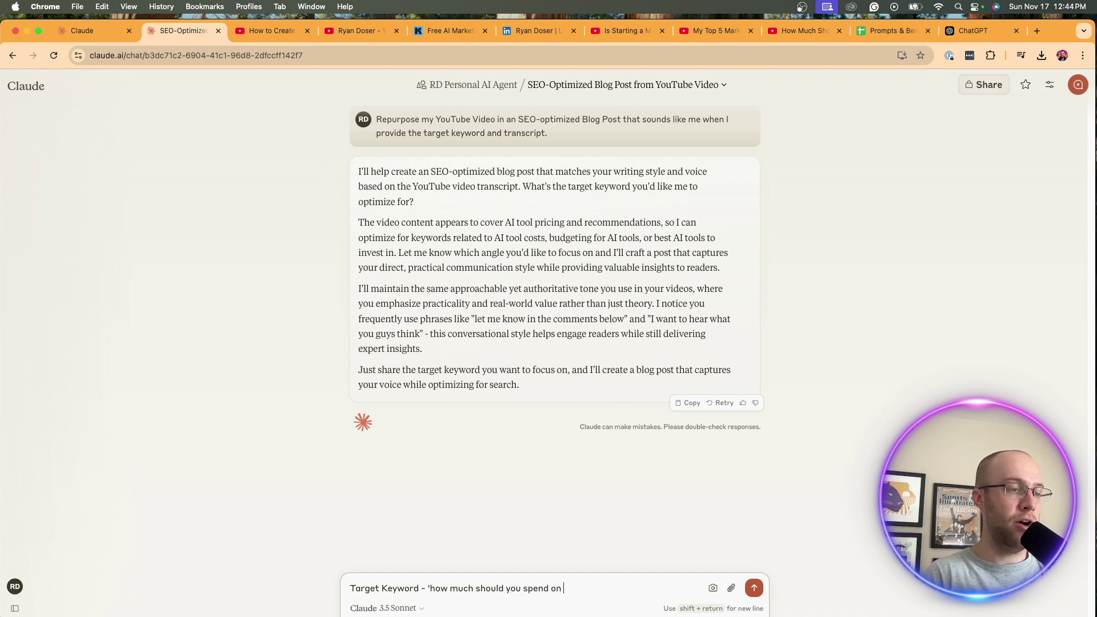
type("AI tools'")
Add a 'Transcript:' line, paste the copied video transcript below it, and send.
key("shift+Return")
key("shift+Return")
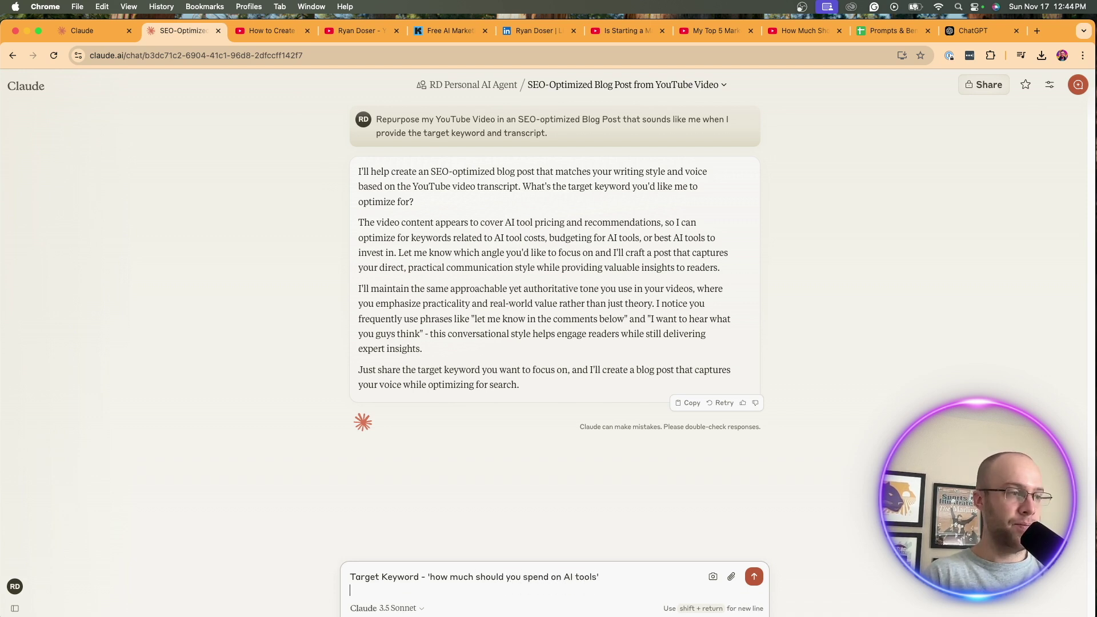
type("Transcript")
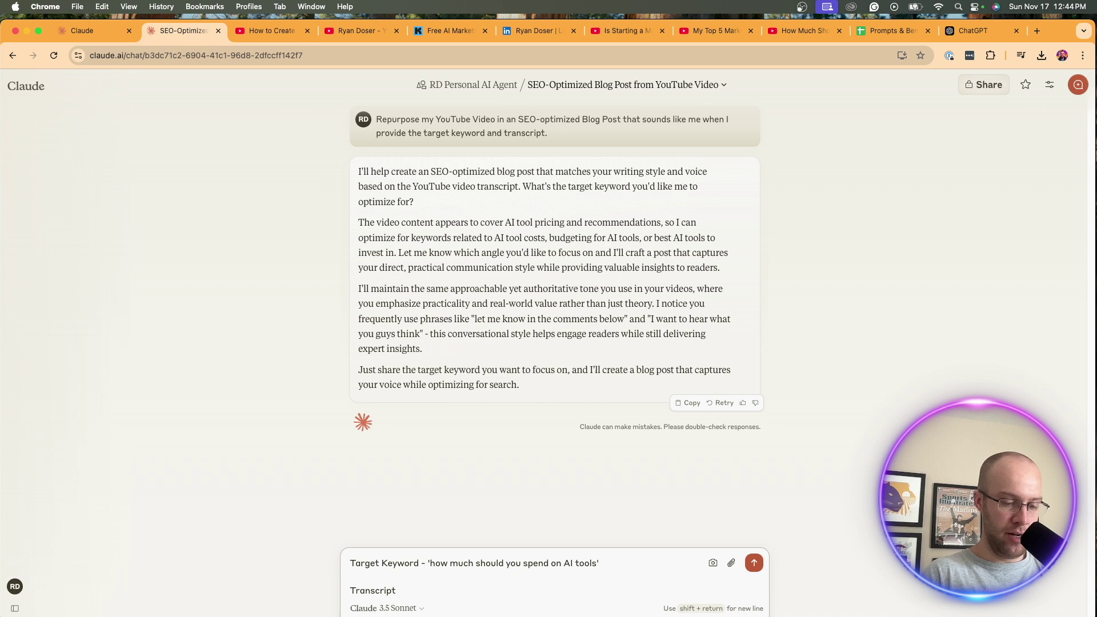
type(":")
key("shift+Return")
key("shift+Return")
key("cmd+v")
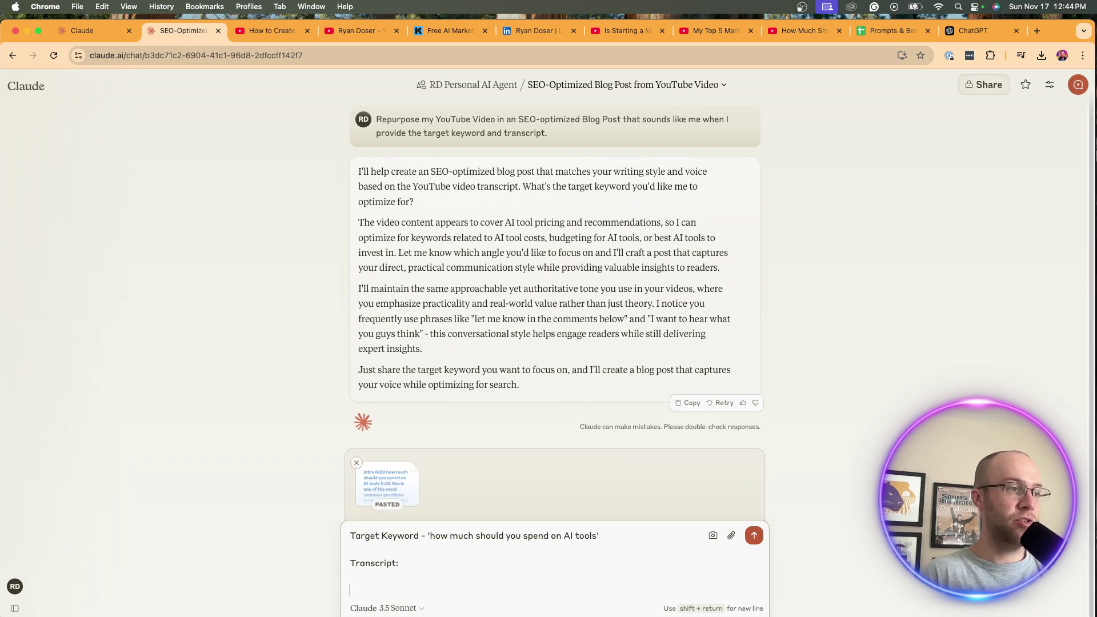
key("Return")
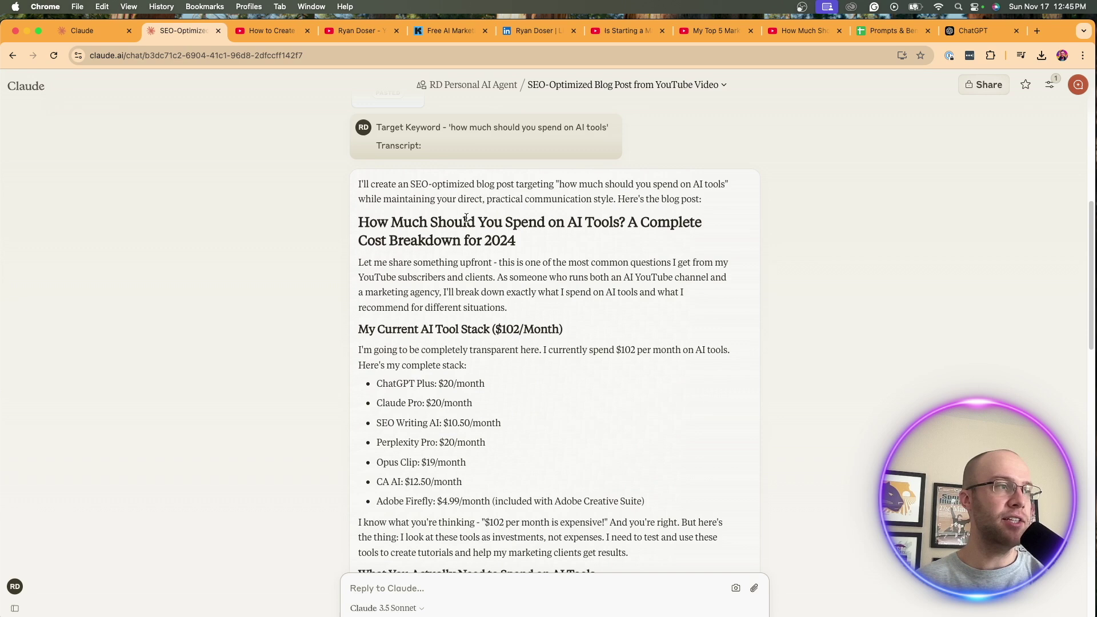
Read through the generated post's title, tool lines, 'What You Actually Need' heading and final recommendation.
left_click_drag(540, 231, 409, 210)
left_click(427, 204)
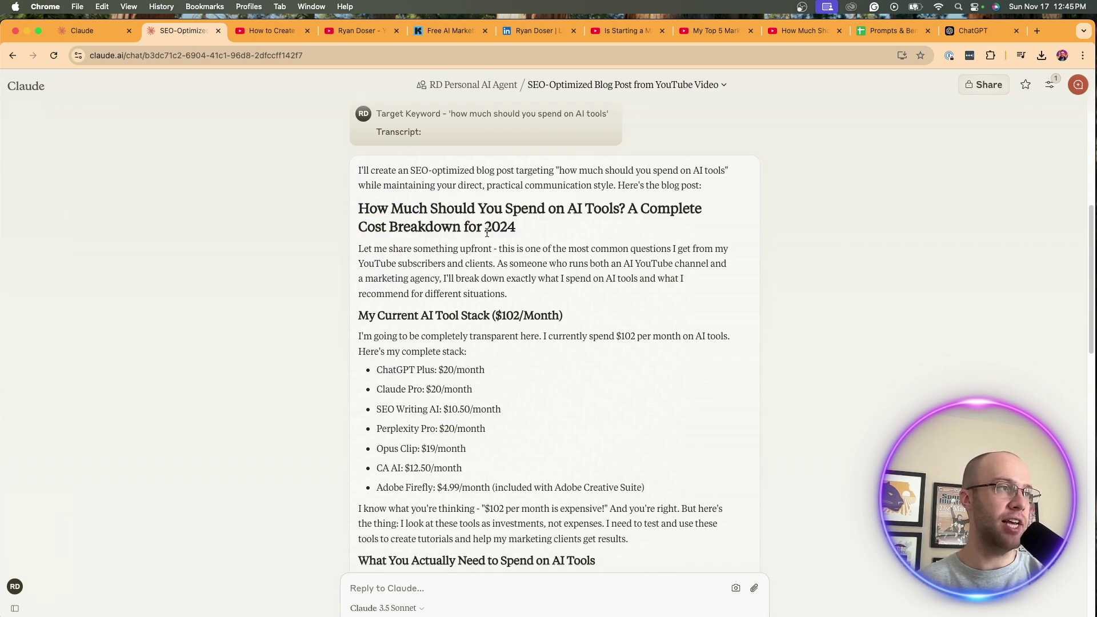
left_click_drag(542, 216, 433, 216)
left_click(418, 220)
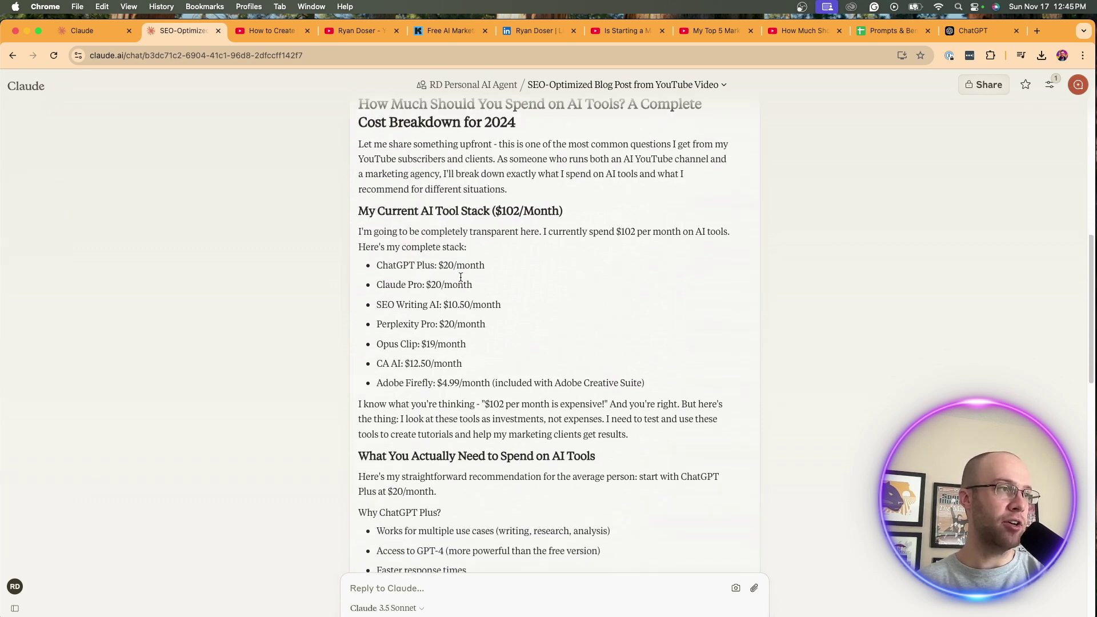
left_click_drag(492, 384, 377, 363)
left_click(435, 320)
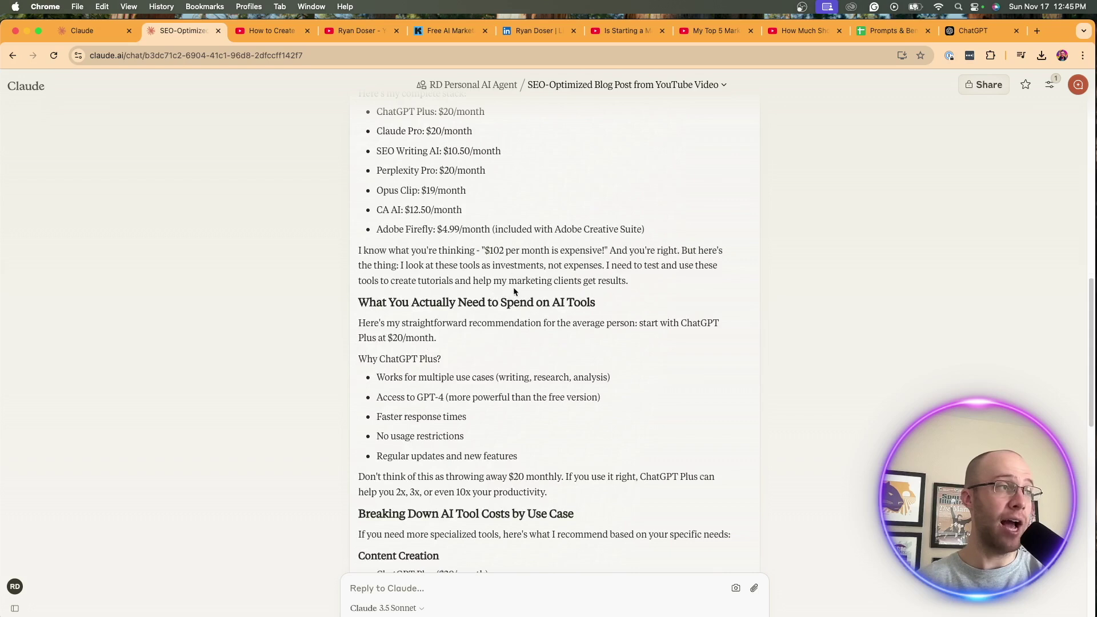
left_click_drag(589, 302, 443, 302)
left_click(456, 294)
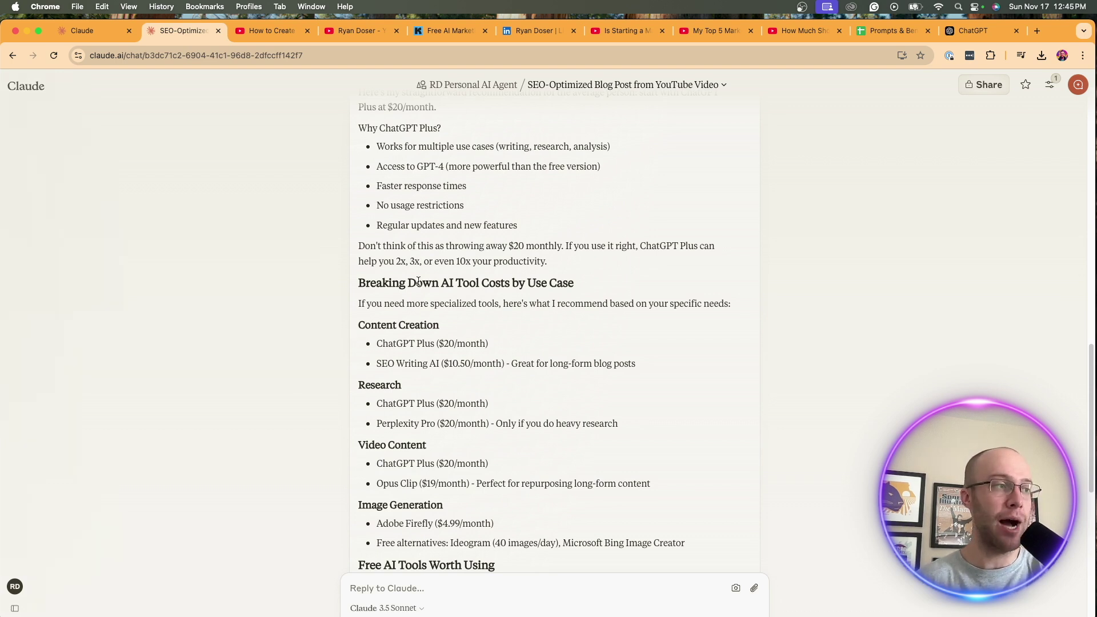
left_click_drag(576, 267, 440, 269)
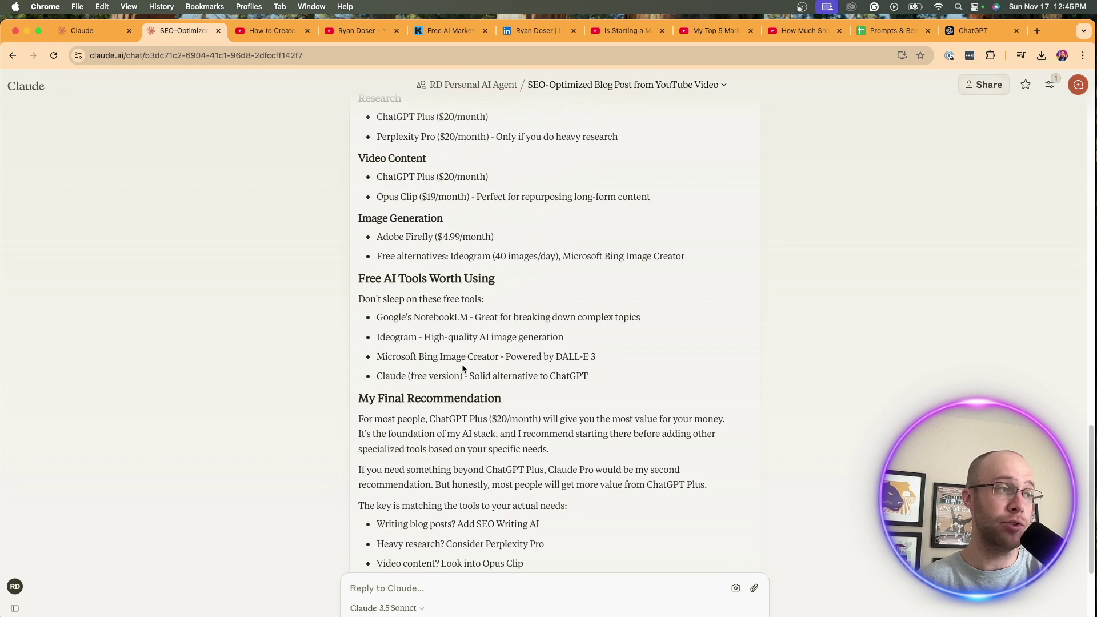
left_click_drag(503, 319, 501, 347)
left_click(399, 320)
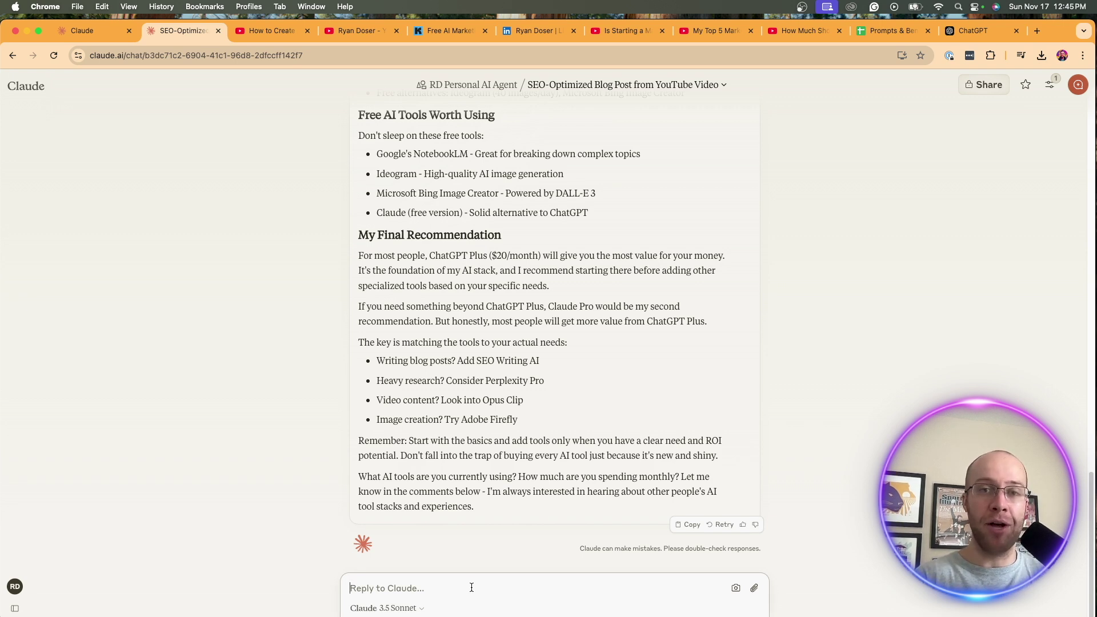
Ask Claude for a LinkedIn post of at most 200 characters based on this blog post.
type("Ok gr")
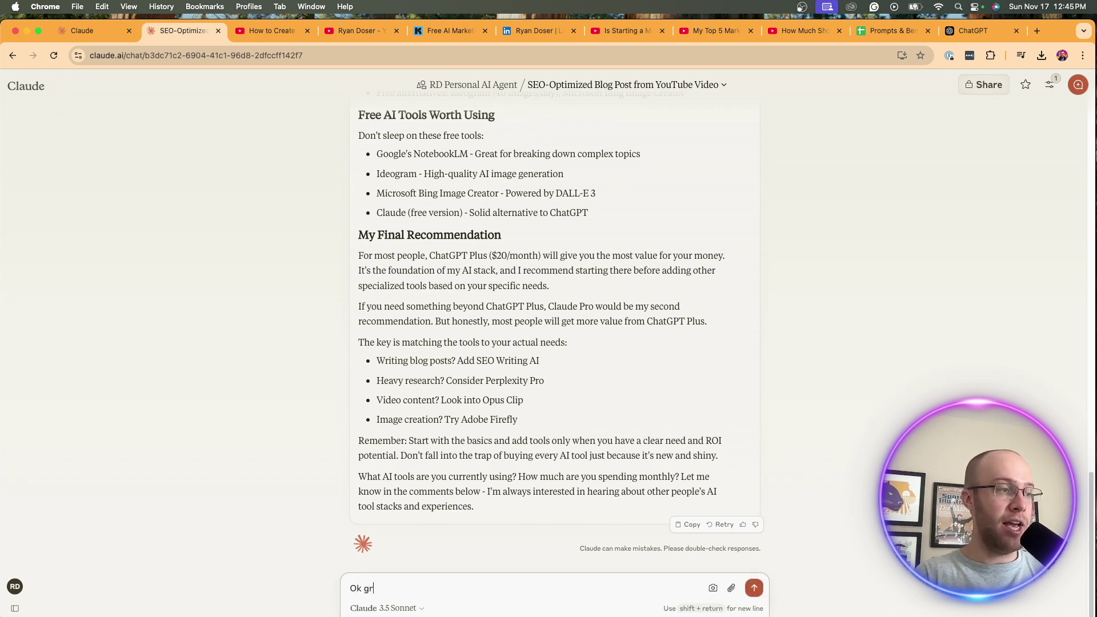
type("eat, now g")
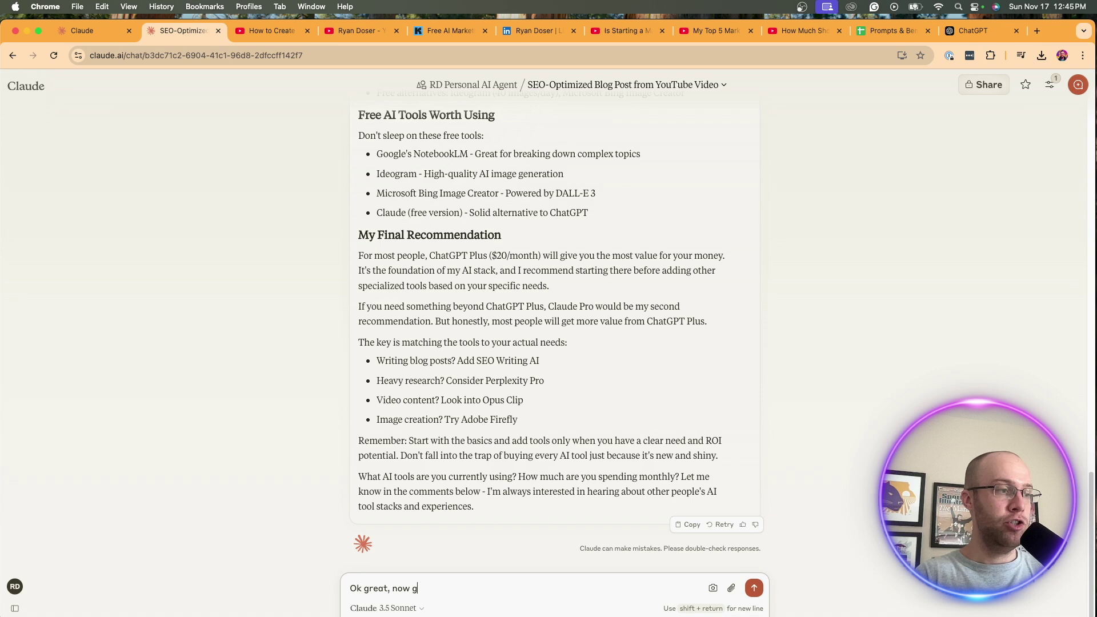
type("enerate a LinkedIn post")
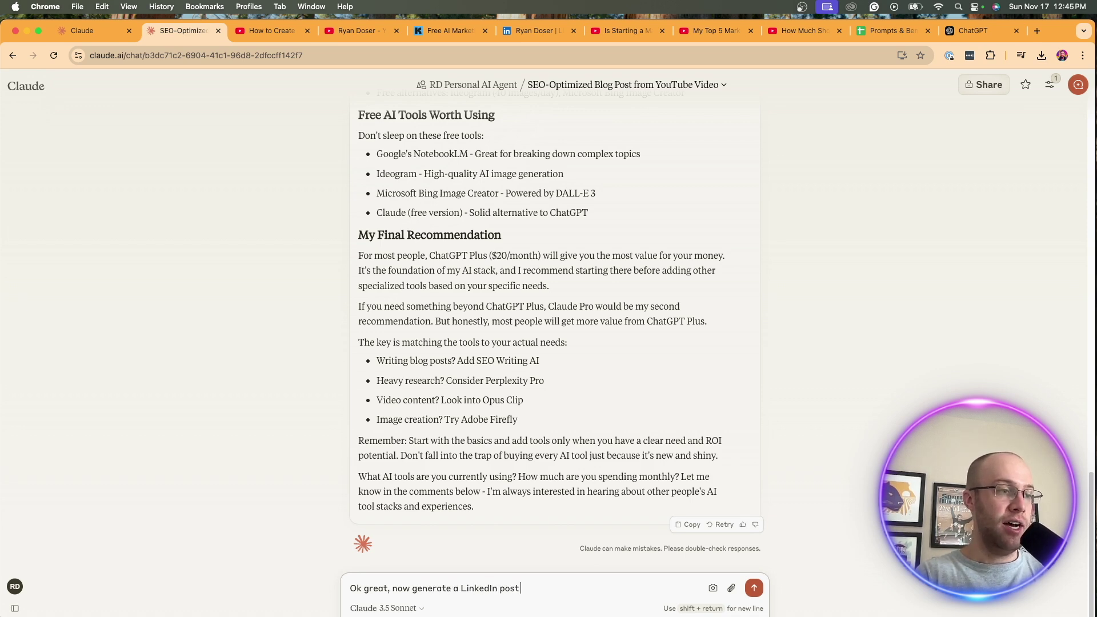
type(" using a maximum")
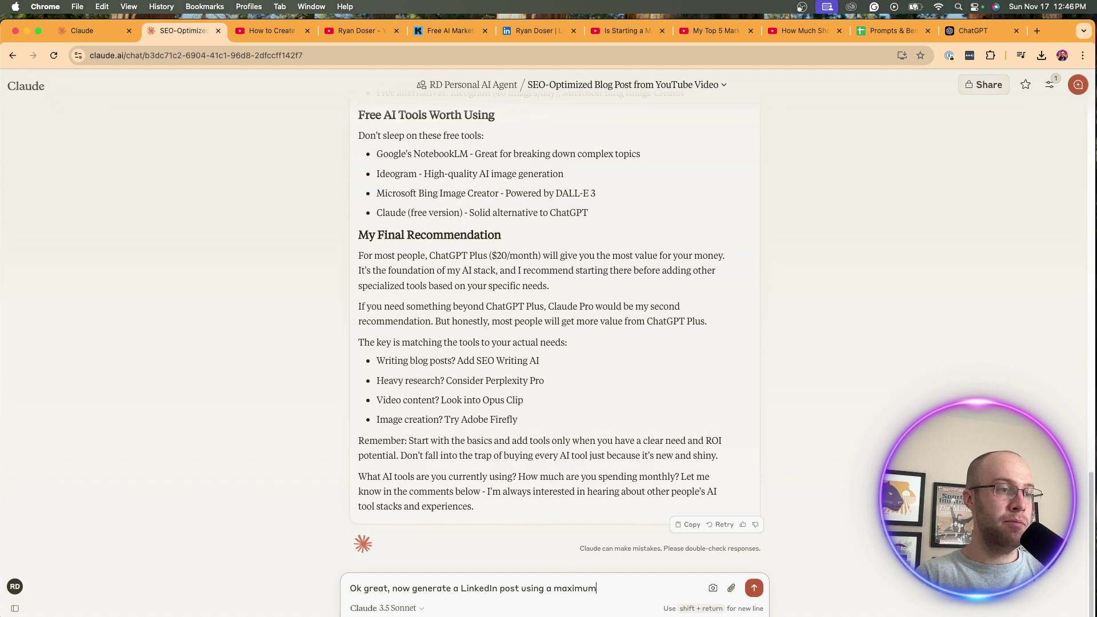
type(" of")
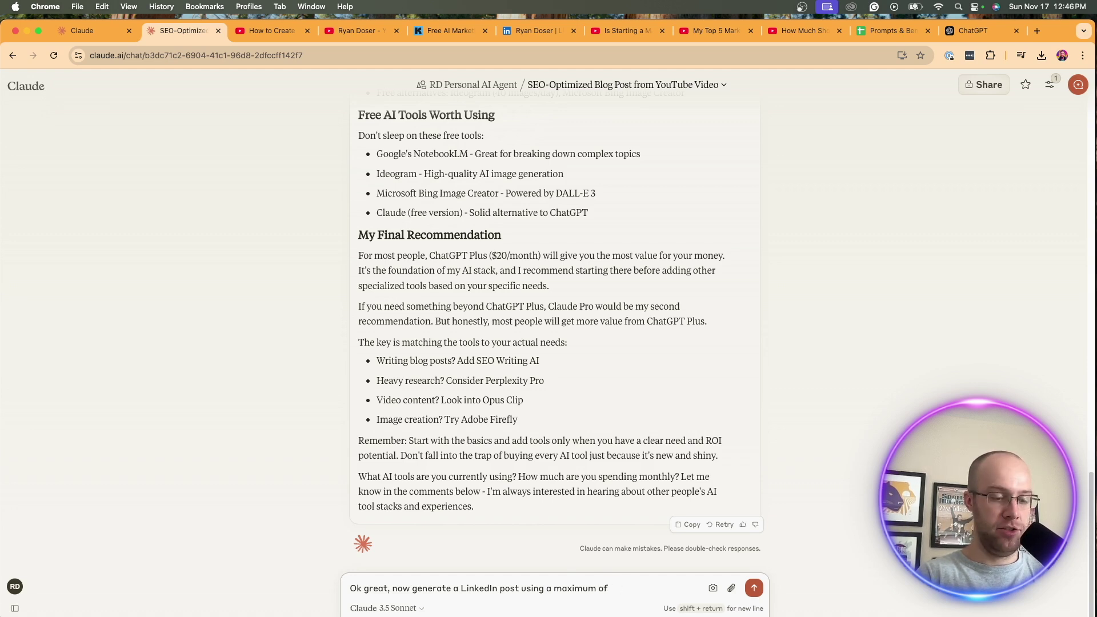
type(" 200 characters ")
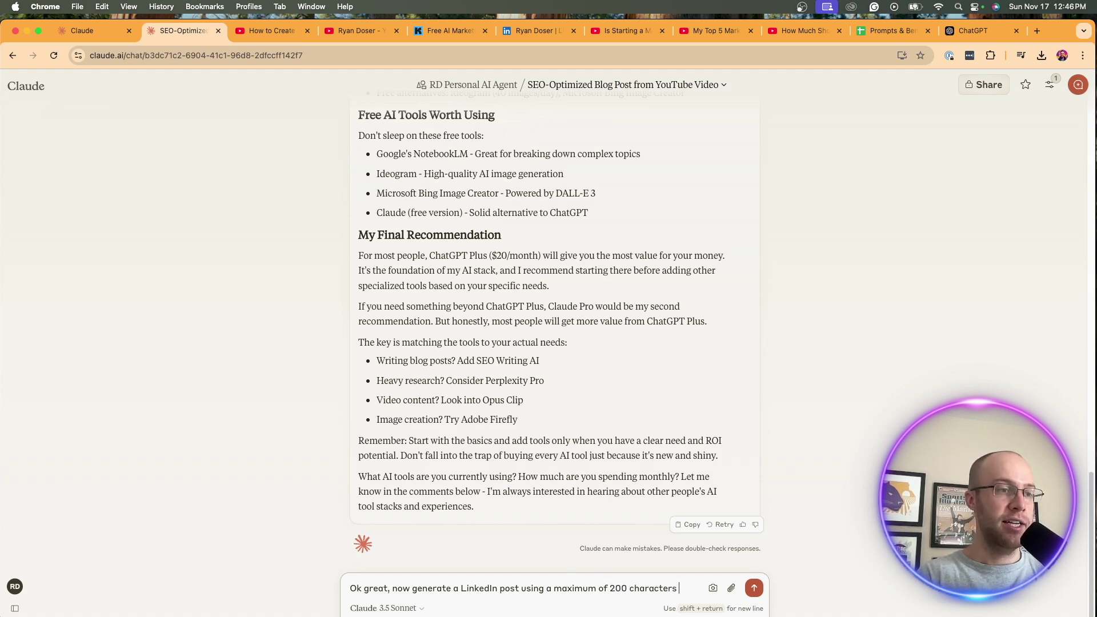
type("based on th")
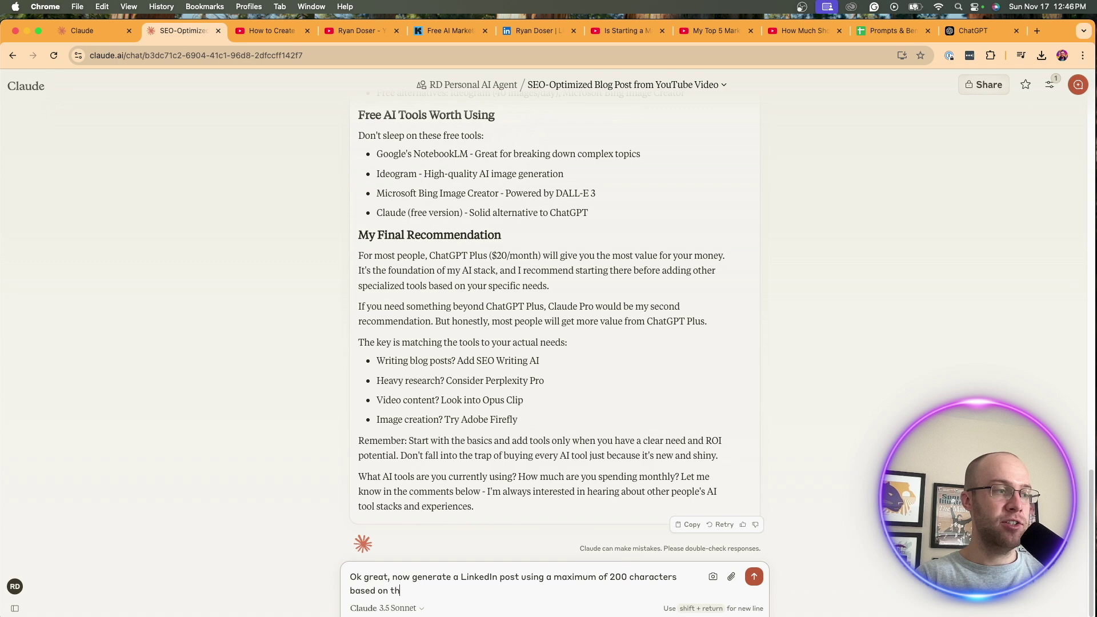
type("is blog post")
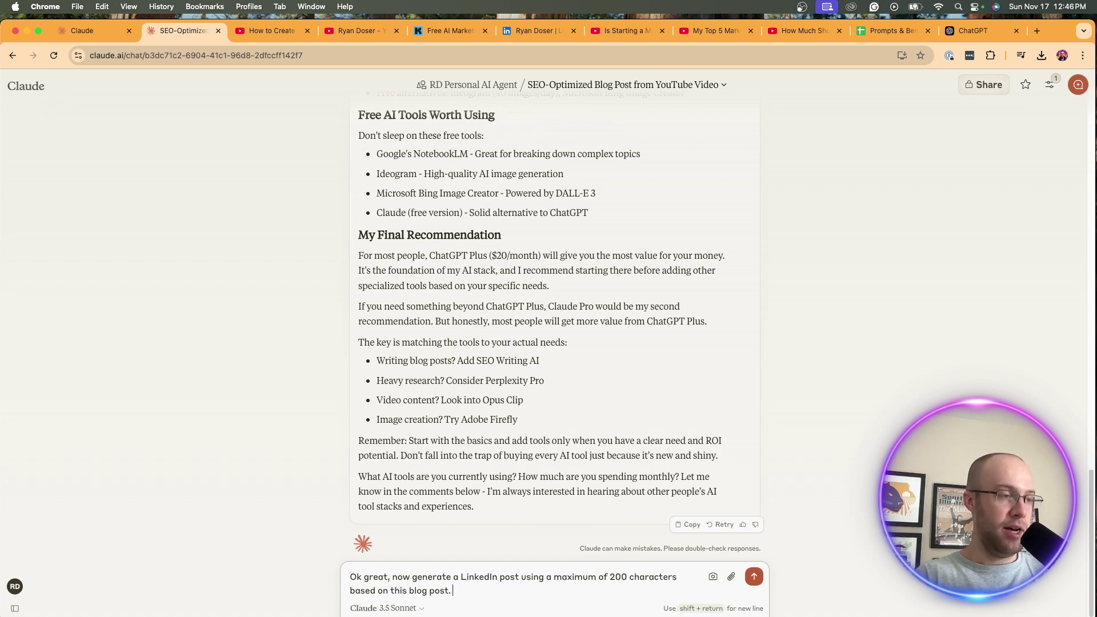
type(". Remember to m")
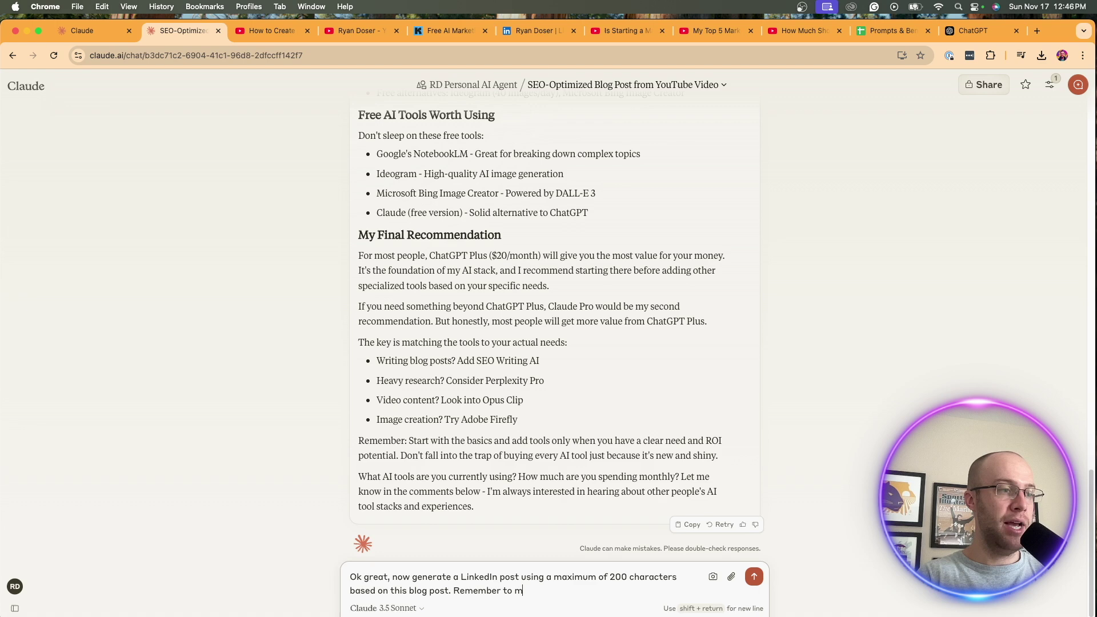
type("ake the outputs sound lik")
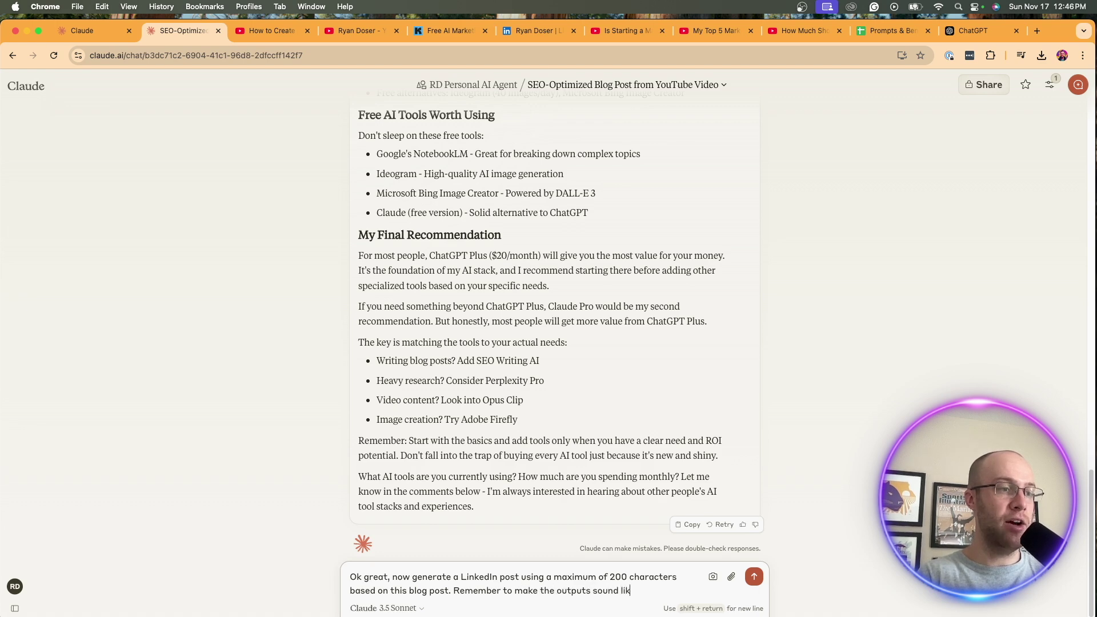
type("e me (Ryan Doser")
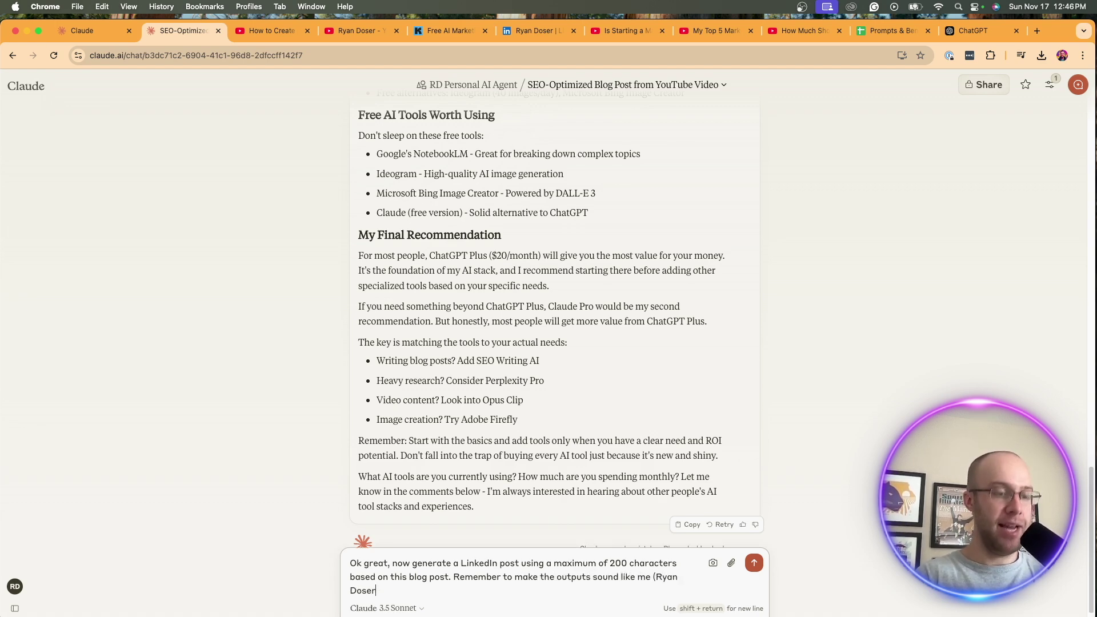
type(")")
key("Return")
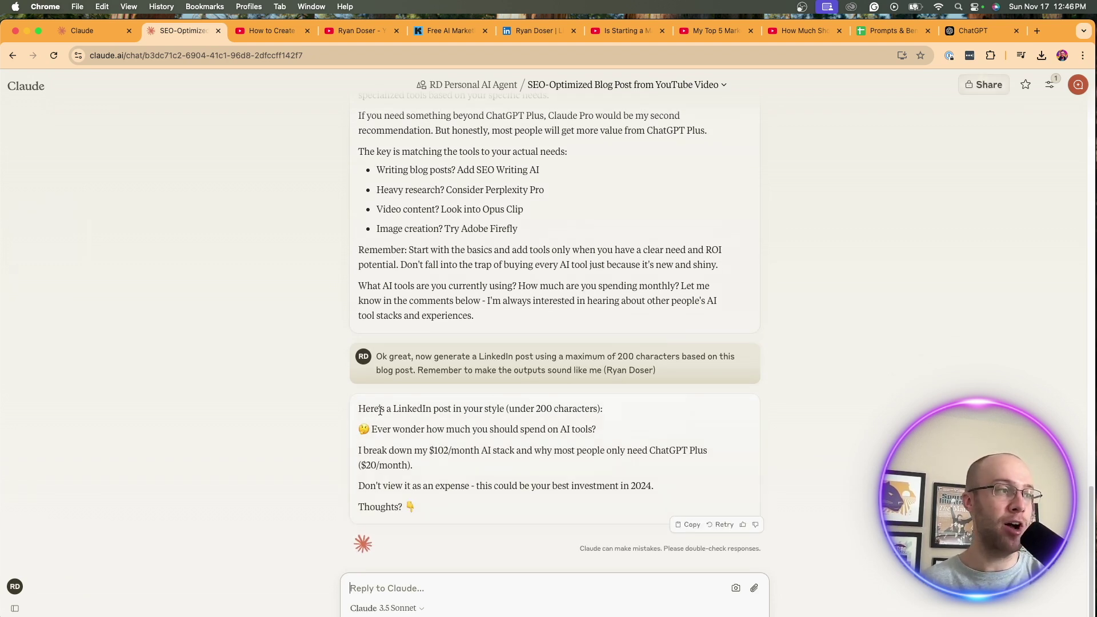
Read through the LinkedIn post's opening line, question line, paragraphs and closing lines.
left_click_drag(365, 411, 398, 440)
left_click(446, 423)
left_click(472, 459)
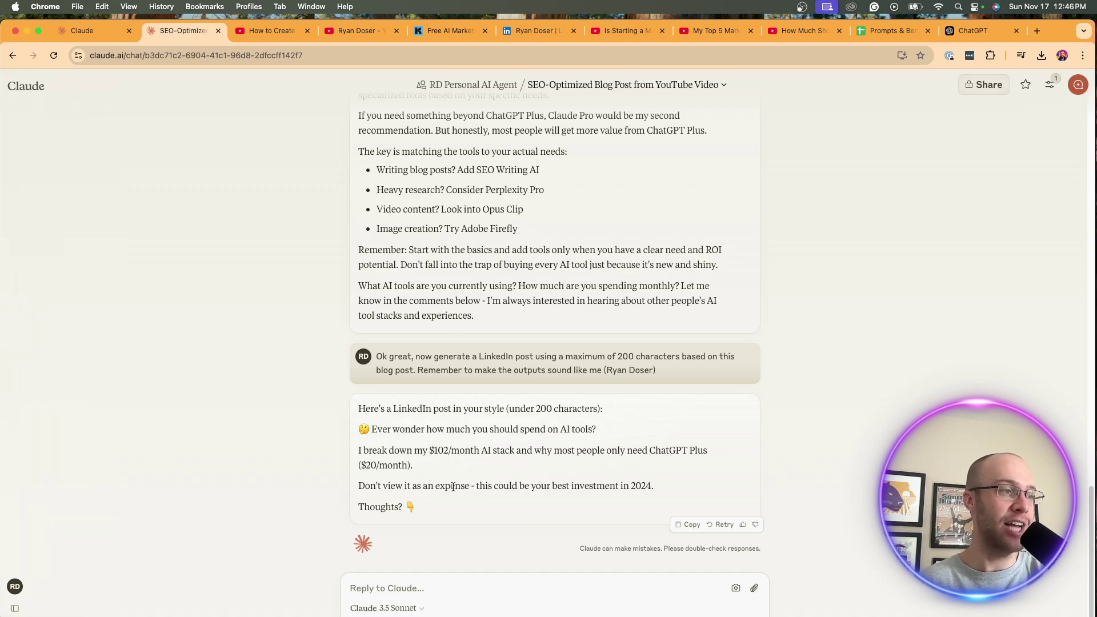
left_click_drag(452, 486, 423, 507)
left_click(460, 468)
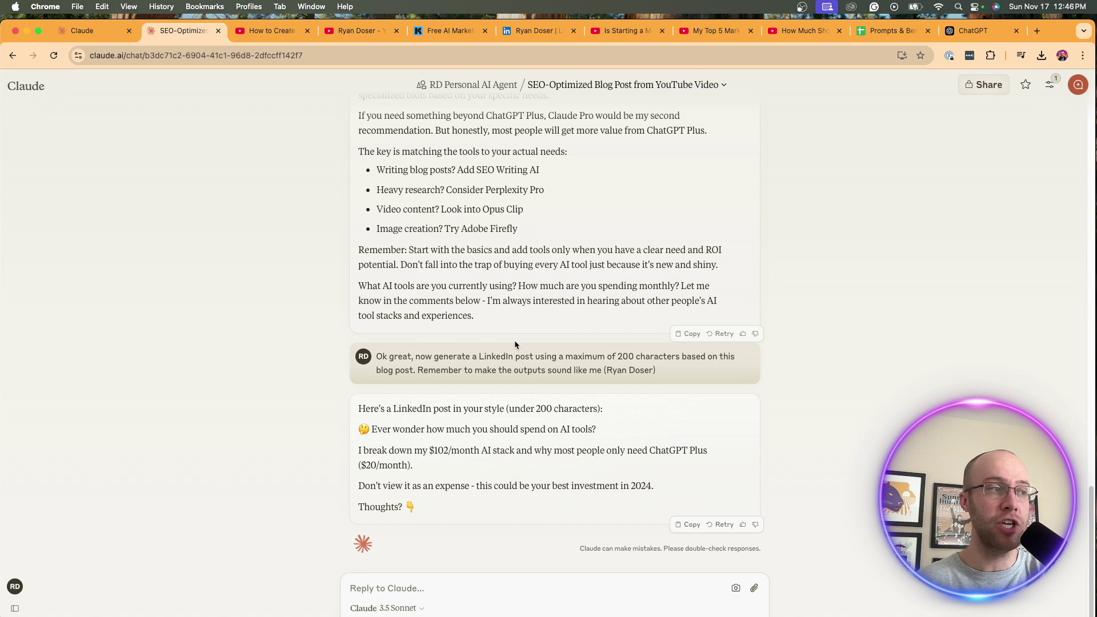
left_click_drag(486, 499, 350, 441)
left_click(382, 422)
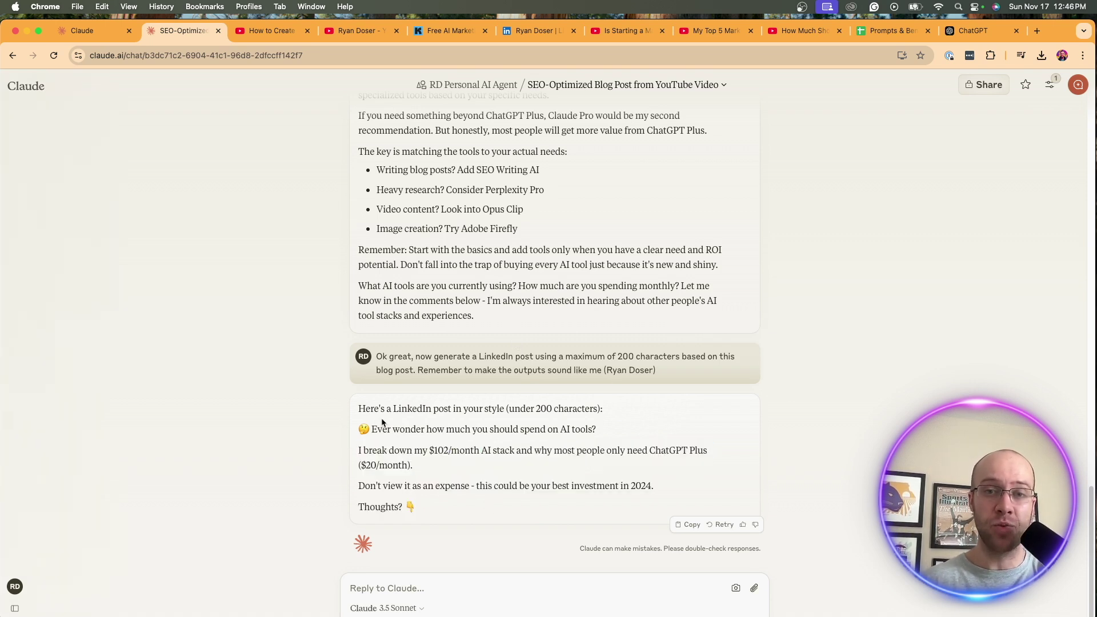
Visit the other Claude tab's new-chat page, then return to the blog post chat.
left_click(98, 31)
left_click(28, 86)
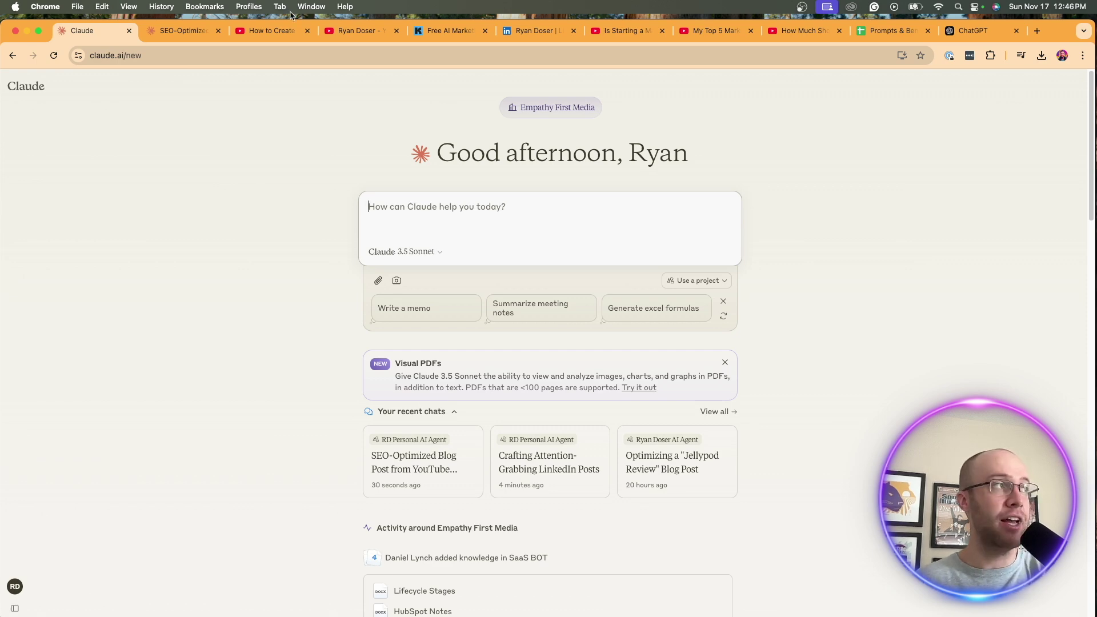
left_click(182, 31)
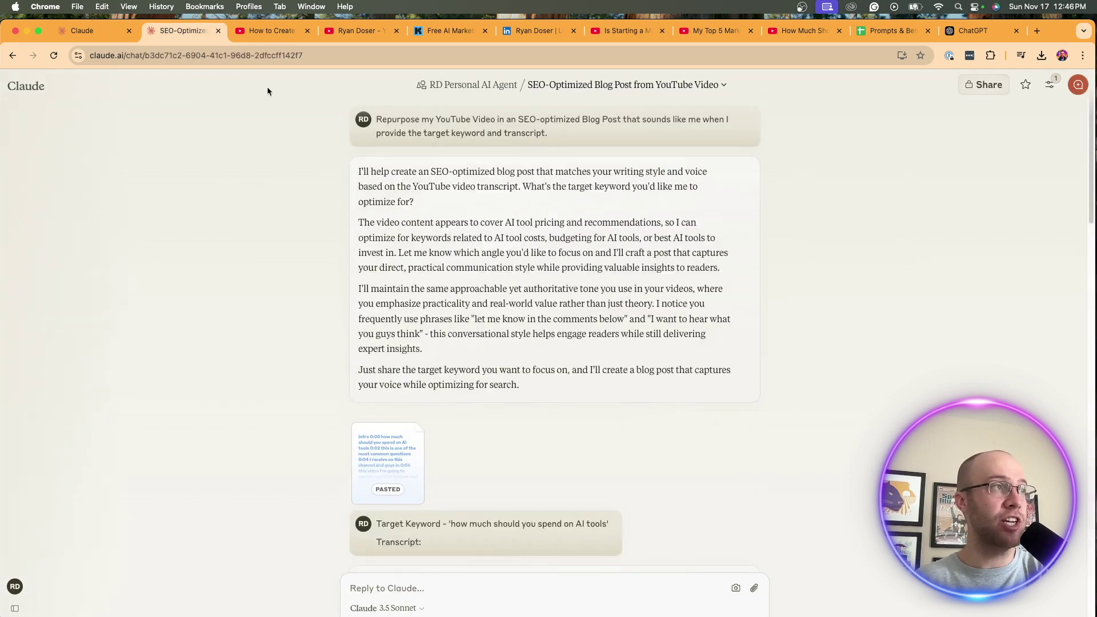
Go to the RD Personal AI Agent project page, look over its knowledge list, and edit its instructions.
left_click(473, 84)
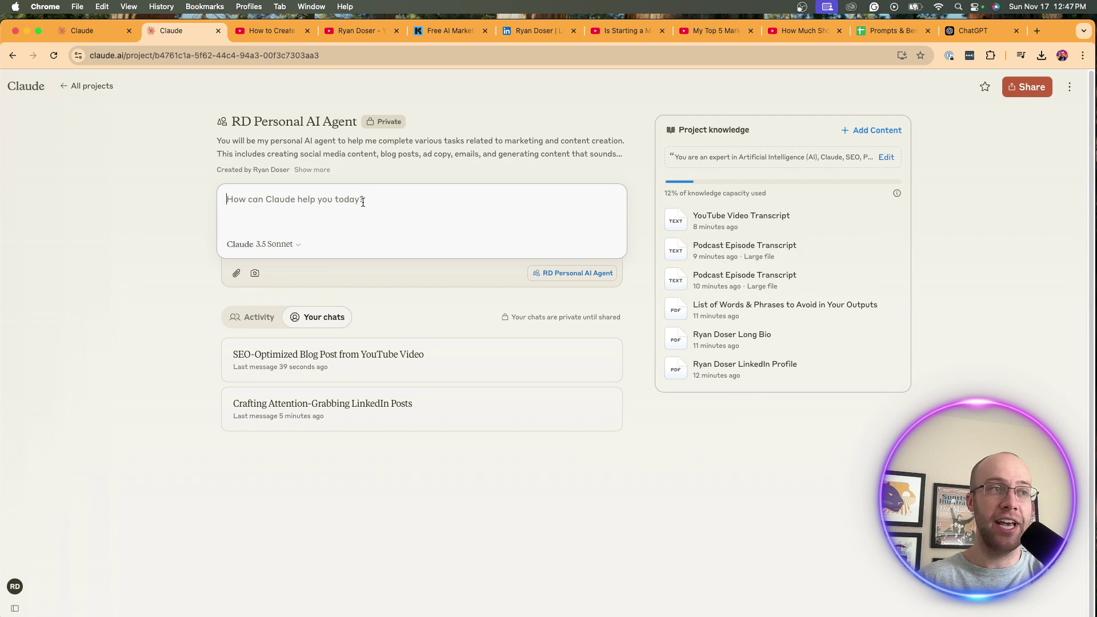
left_click_drag(784, 431, 663, 192)
left_click(882, 245)
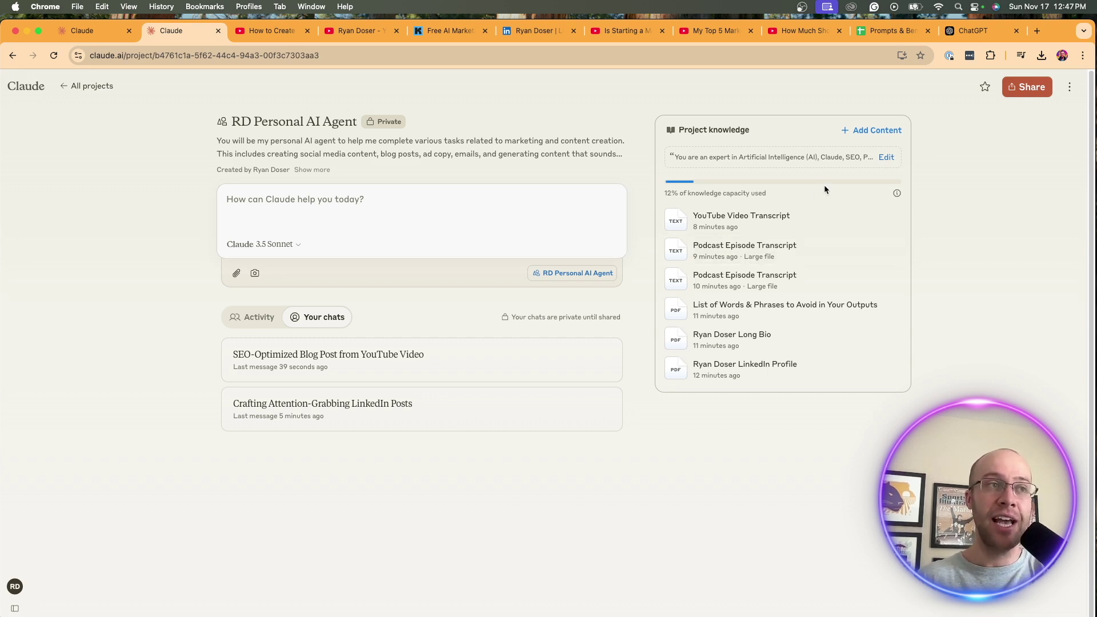
left_click(886, 157)
Scroll to the end of the instructions, cancel without saving, and look over the project knowledge files.
scroll(584, 335, "down", 5)
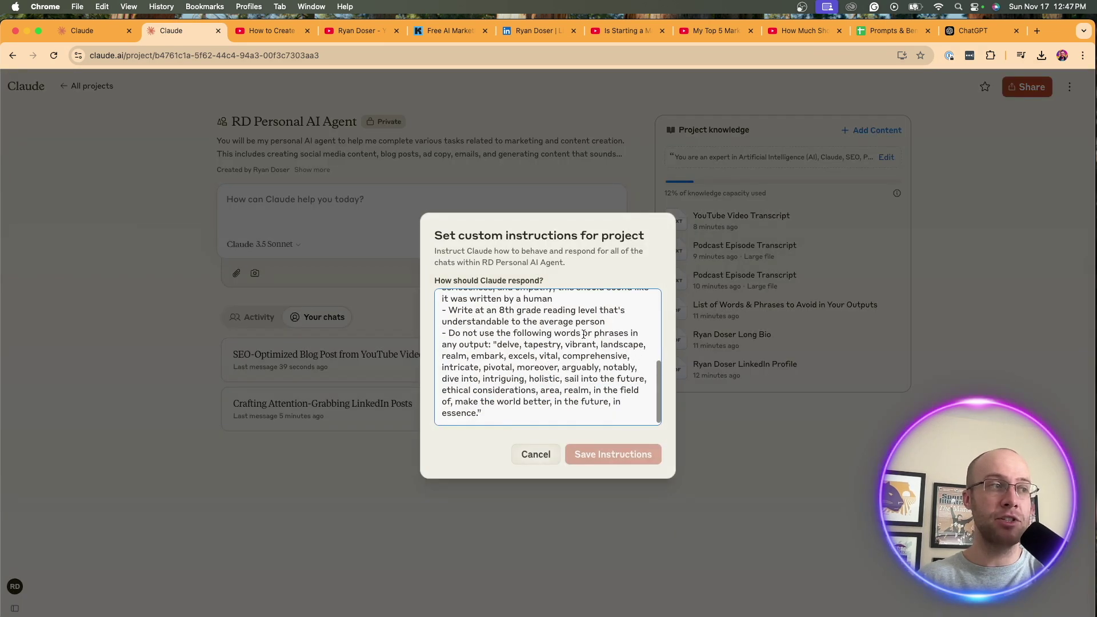
left_click(550, 412)
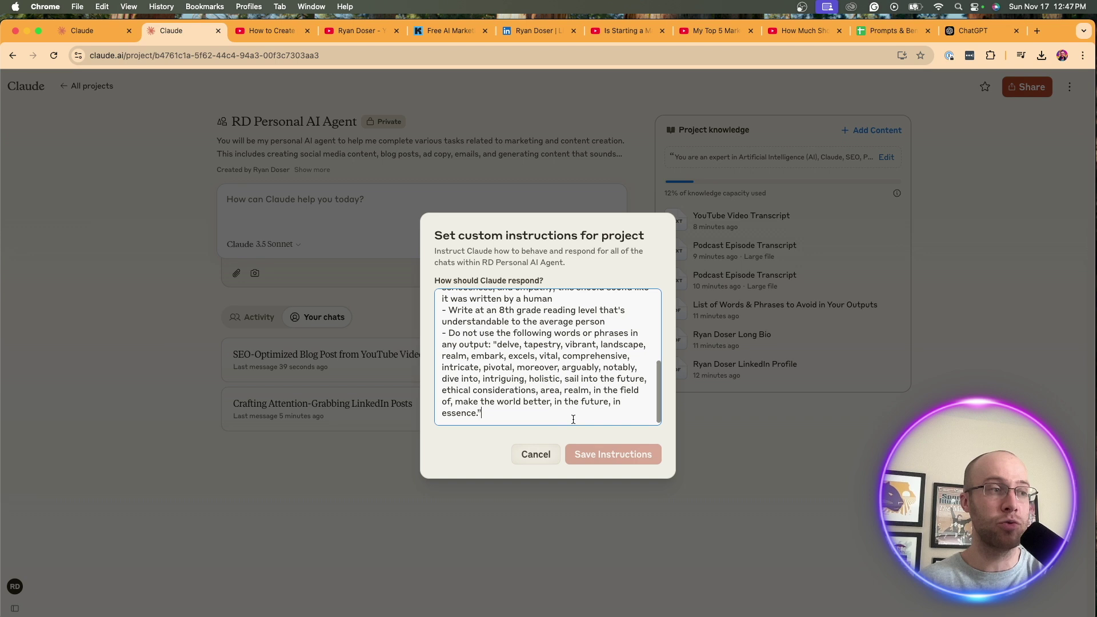
left_click(522, 454)
left_click_drag(903, 395, 979, 192)
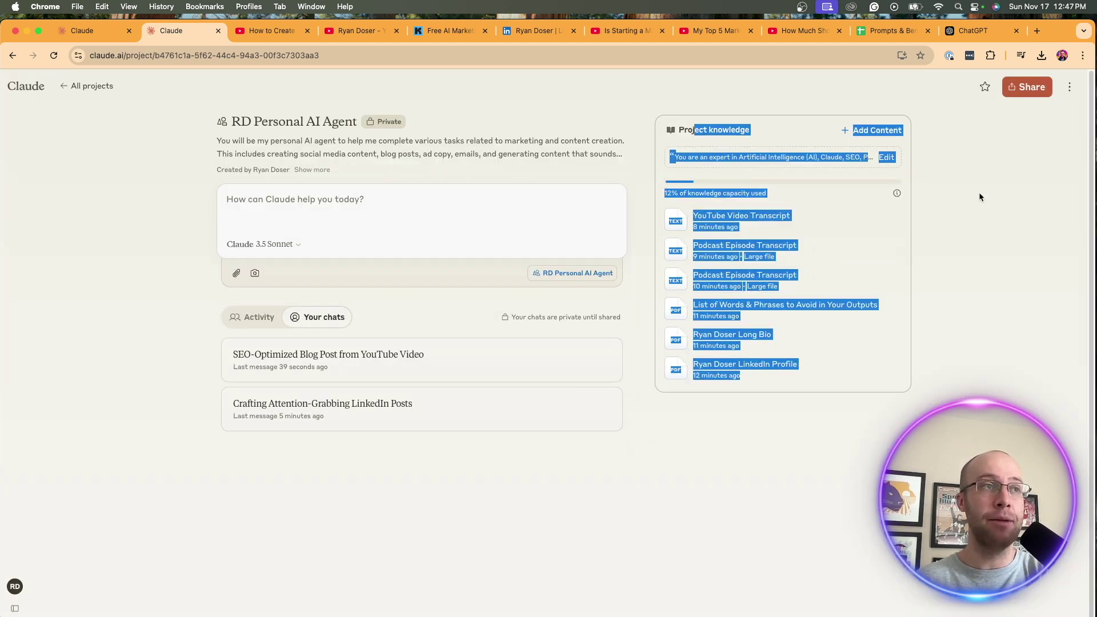
left_click(977, 192)
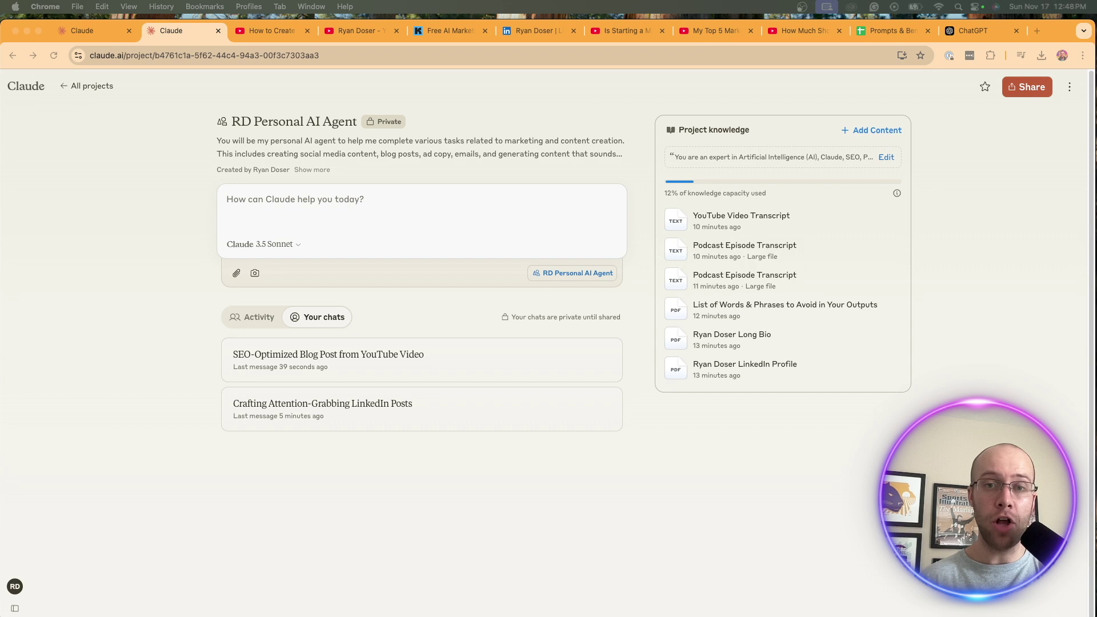
Switch to the tab with the creator's YouTube channel Videos page.
left_click(354, 30)
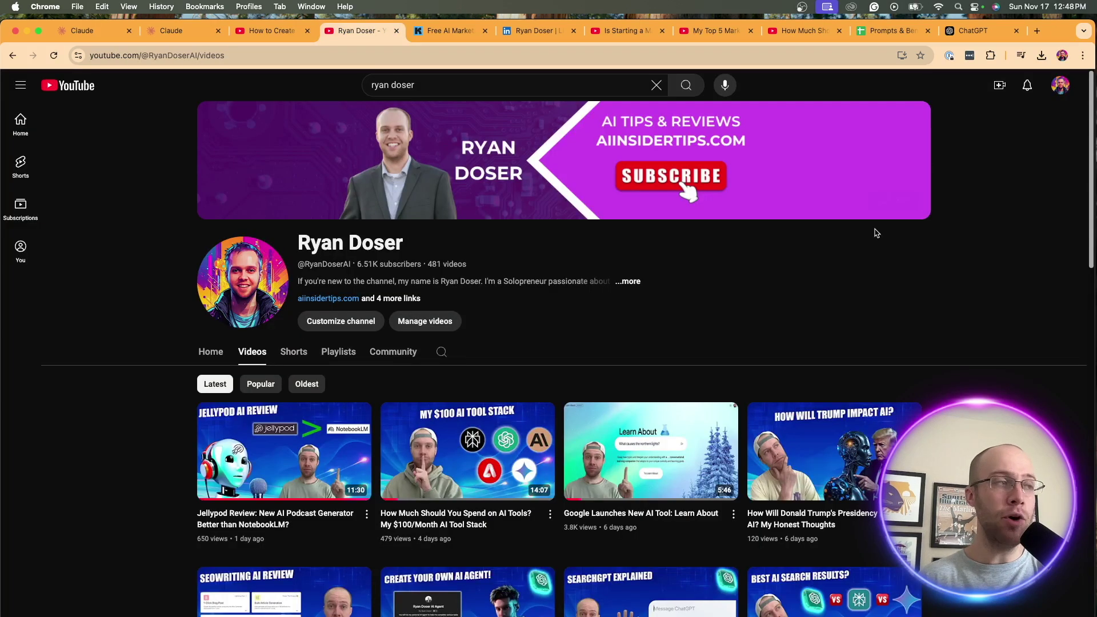